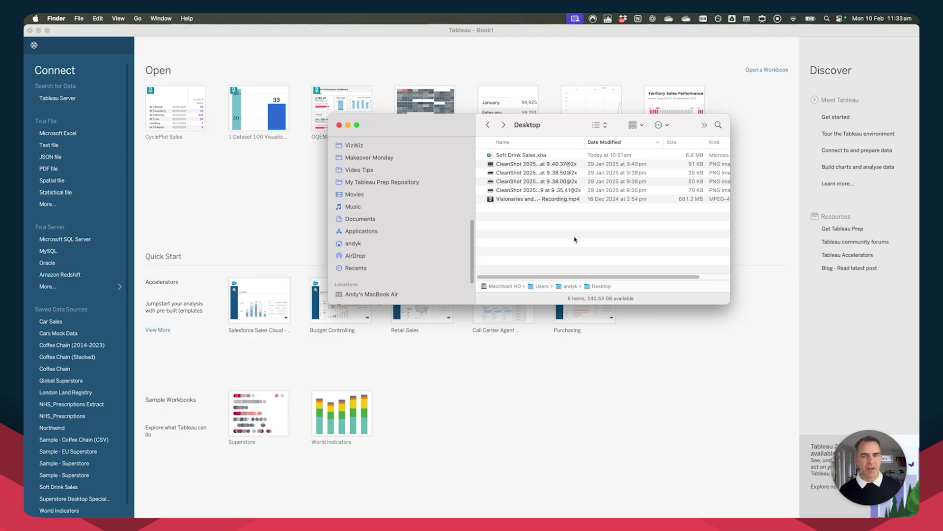
Connect to the Soft Drink Sales.xlsx workbook from the Desktop and add its Orders sheet to the data model.
left_click(490, 156)
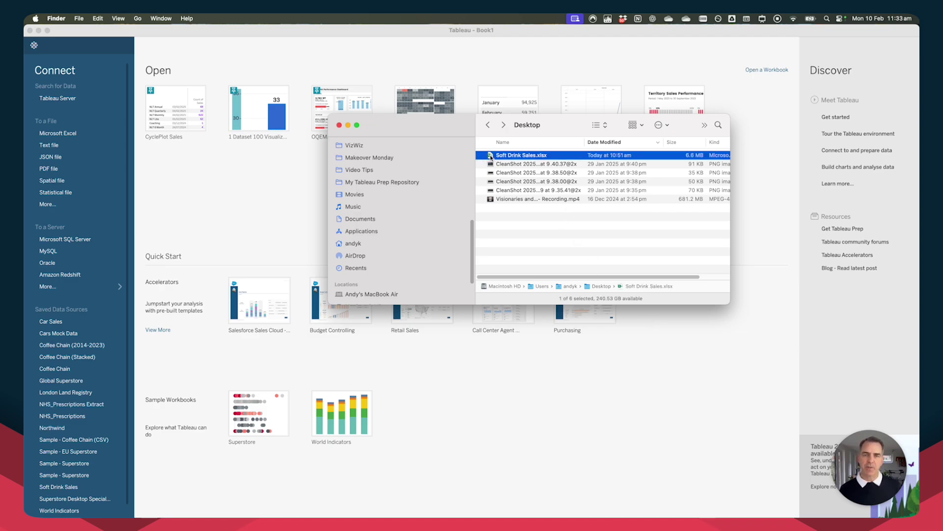
left_click_drag(490, 156, 218, 215)
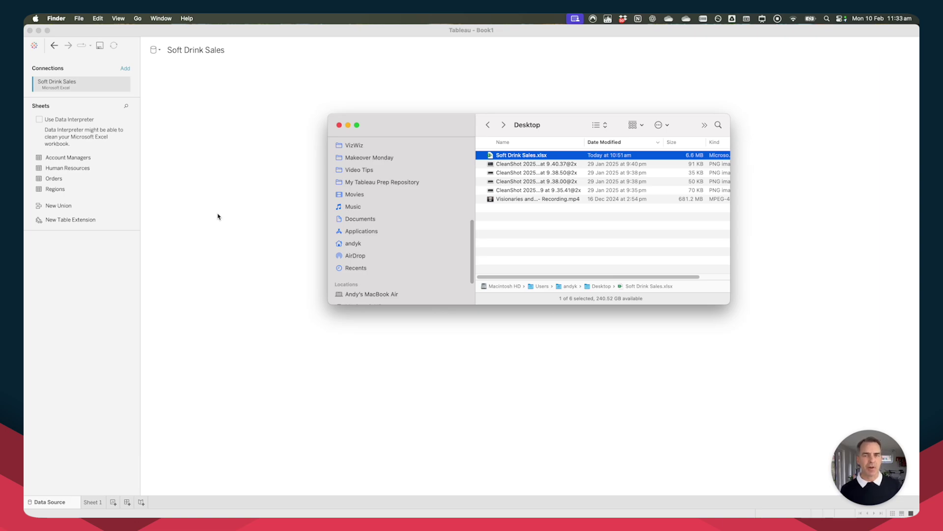
left_click(219, 215)
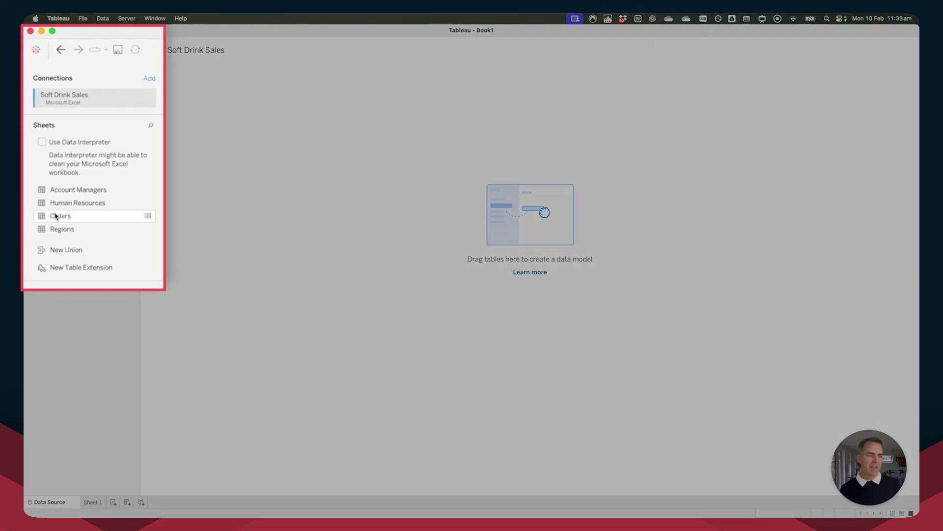
left_click_drag(56, 216, 358, 144)
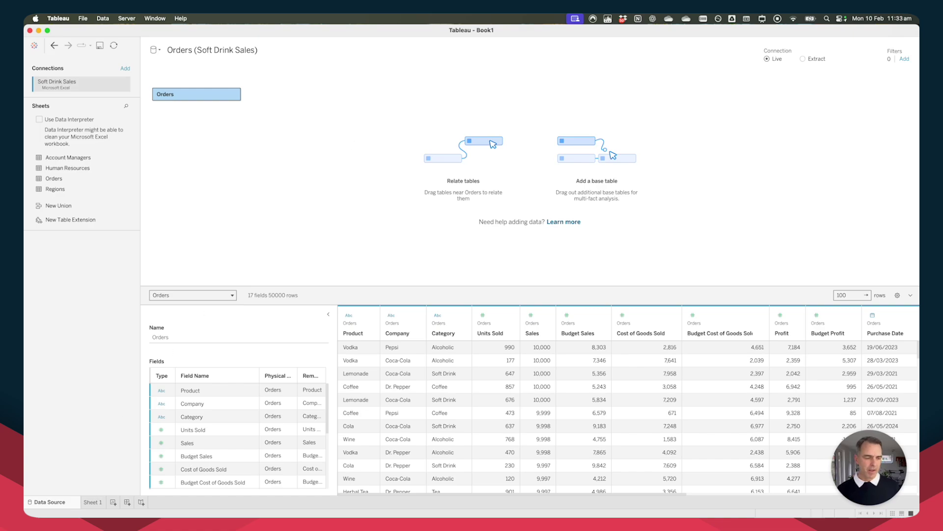
On Sheet 1, filter Purchase Date by year to keep only 2024.
left_click(93, 502)
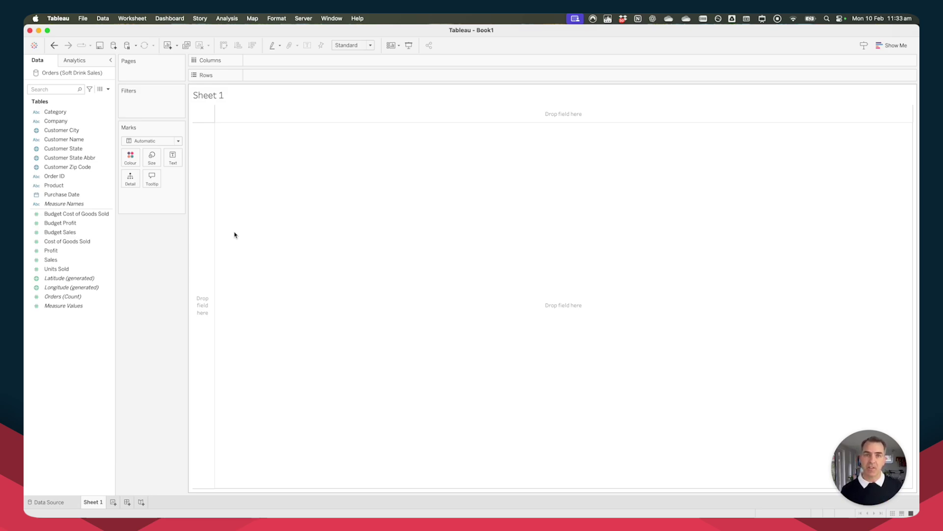
mouse_move(69, 194)
left_mouse_down()
mouse_move(91, 192)
mouse_move(142, 107)
left_mouse_up()
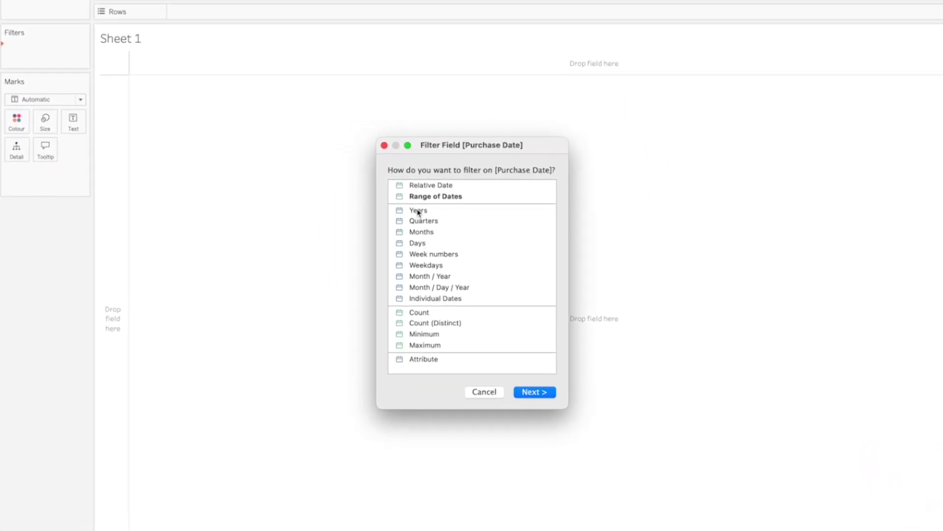
double_click(431, 224)
left_click(362, 213)
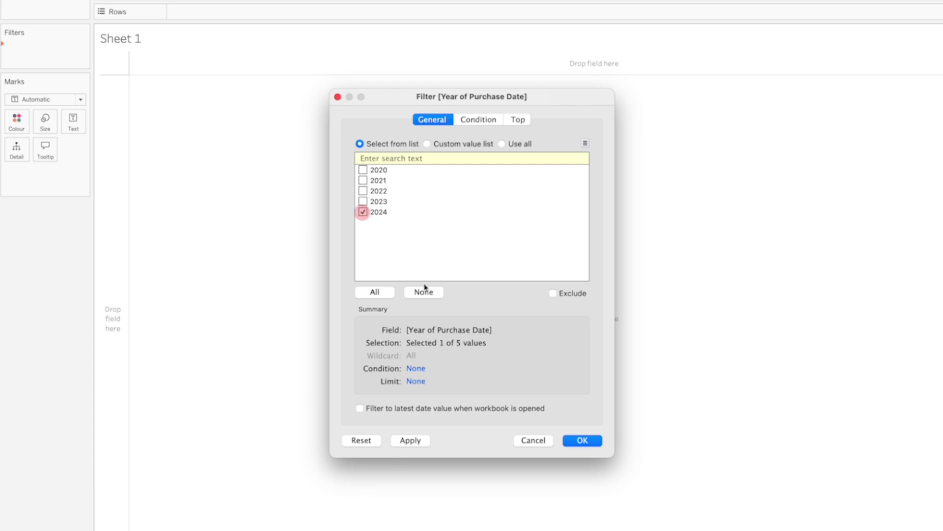
left_click(582, 440)
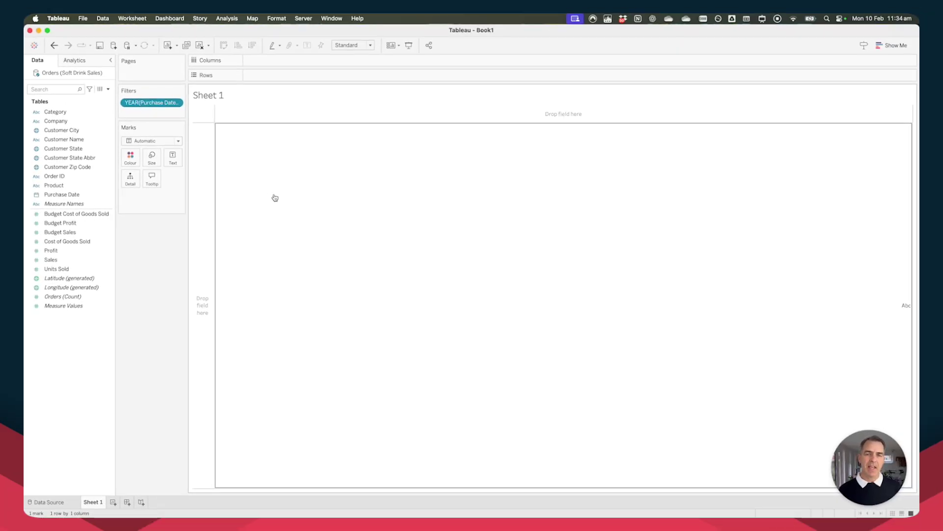
Create a new calculated field named Month Name.
left_click(110, 204)
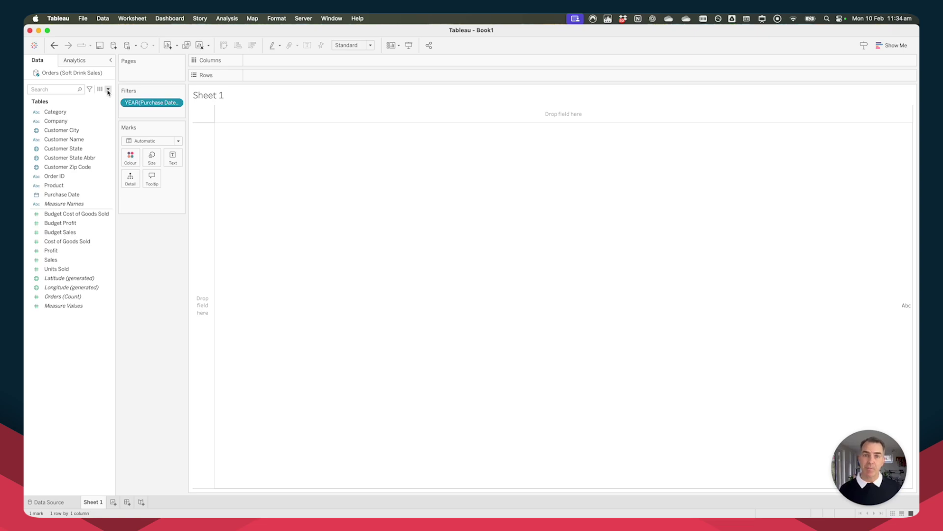
left_click(107, 90)
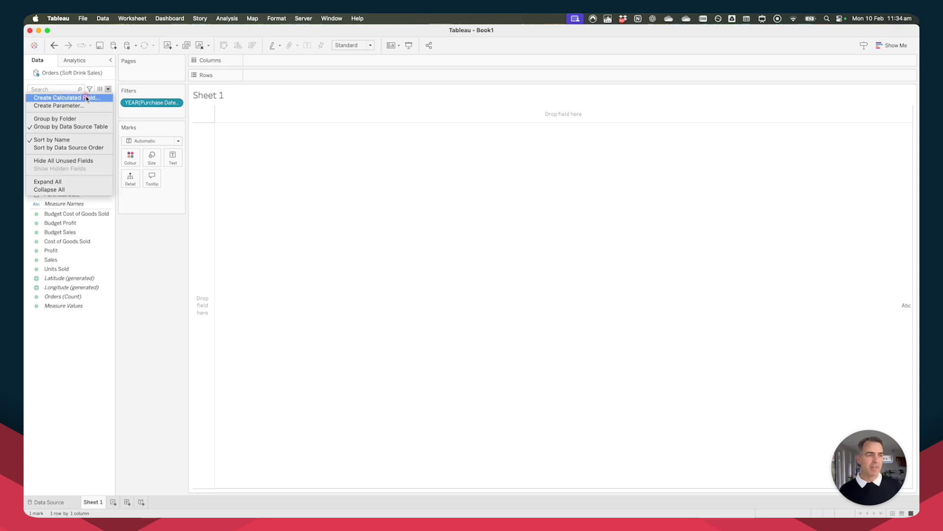
left_click(87, 99)
type("Month ")
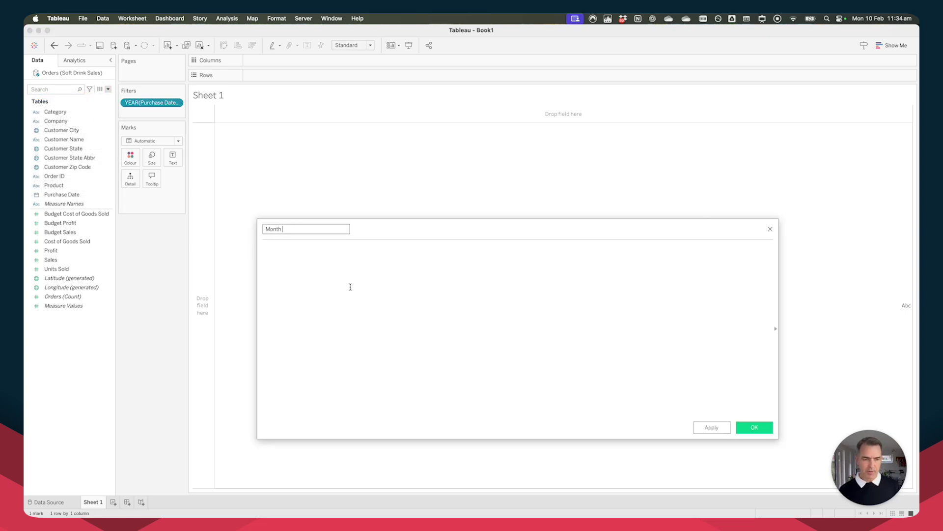
type("Name")
Define the calculation as DATENAME('month',[Purchase Date]) and save the field.
left_click(351, 287)
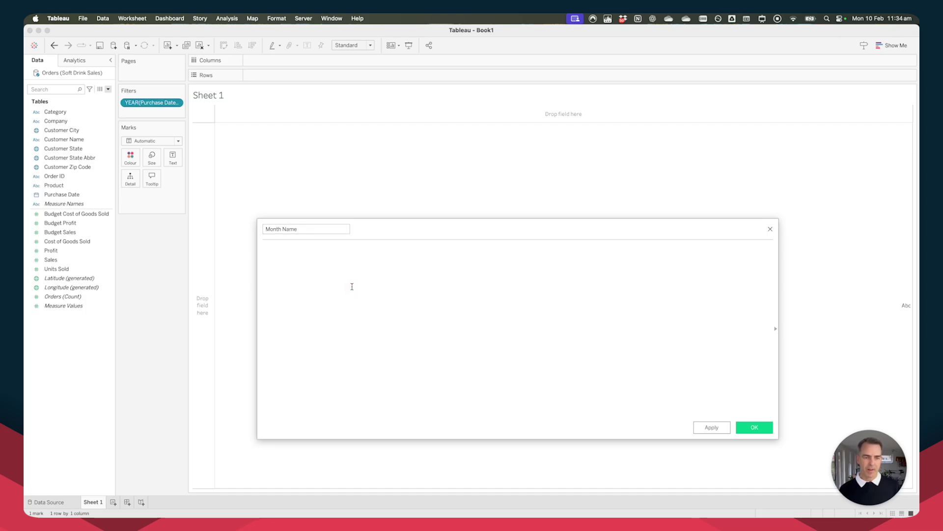
type("date")
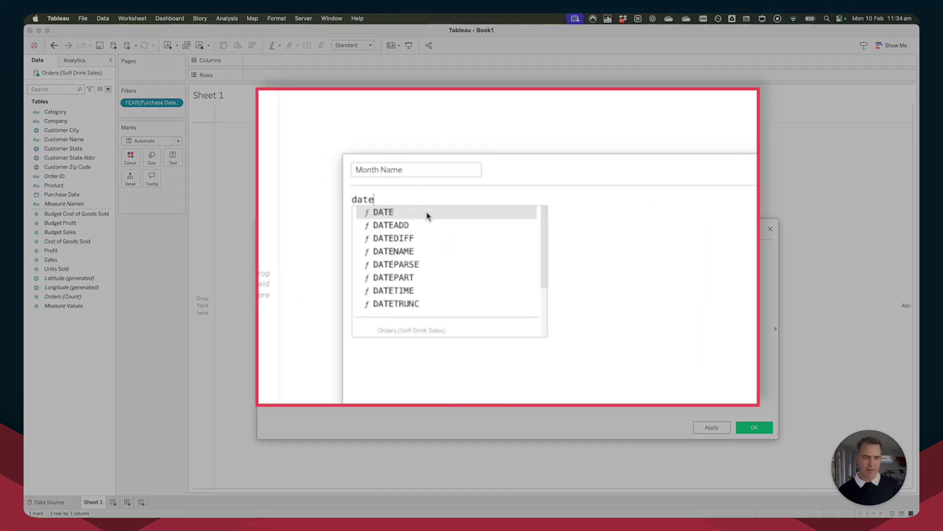
left_click(406, 253)
type("'")
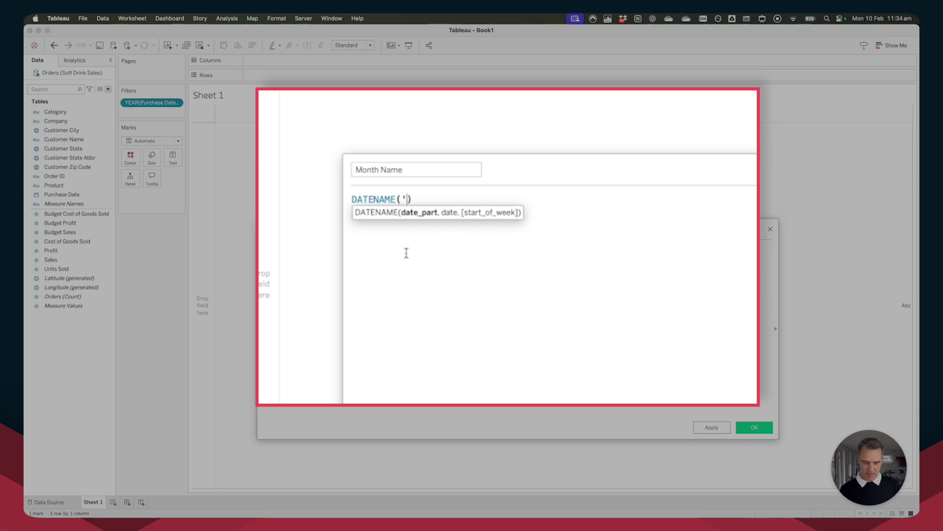
type("month',")
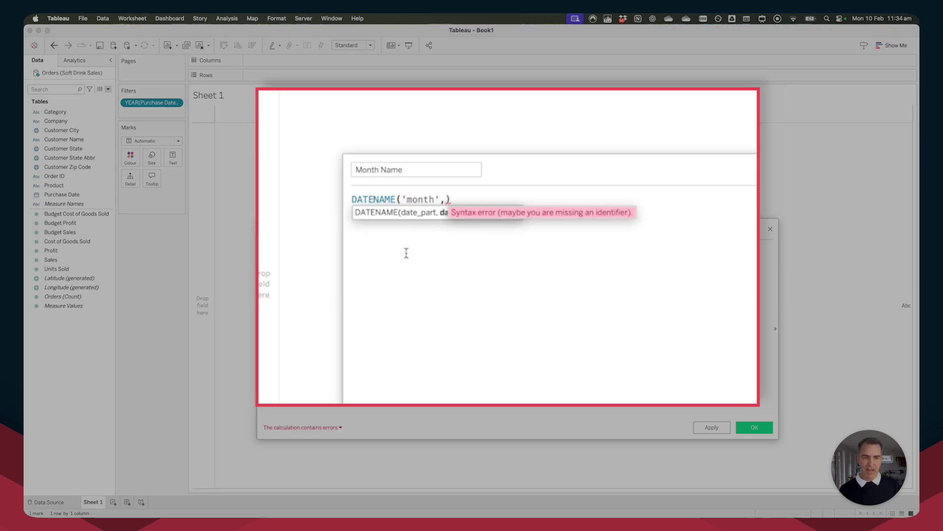
type("pur")
key("Return")
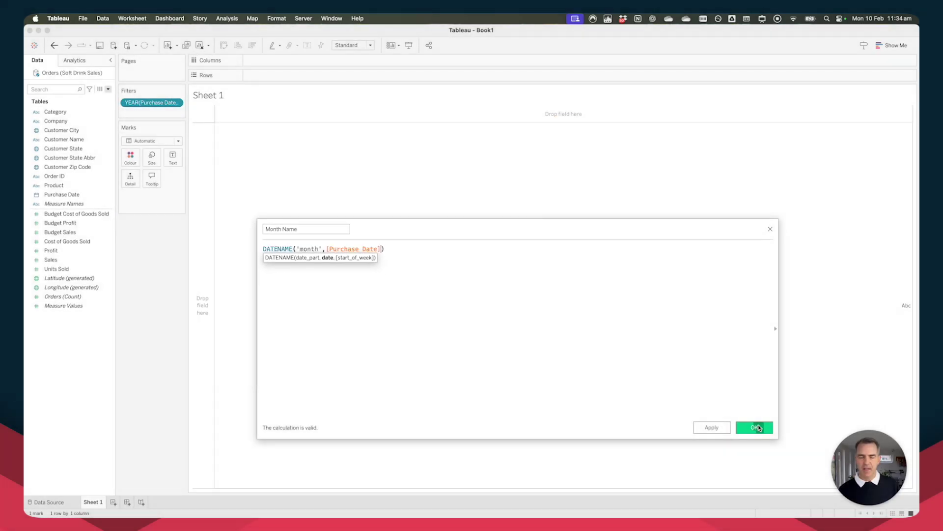
left_click(754, 427)
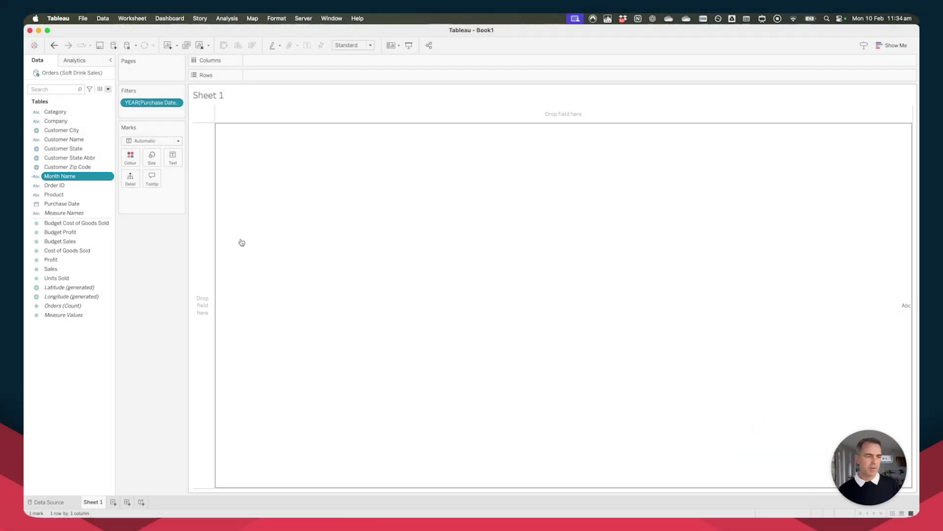
Place Month Name on the rows and group January, April, July and October together.
left_click_drag(63, 176, 207, 182)
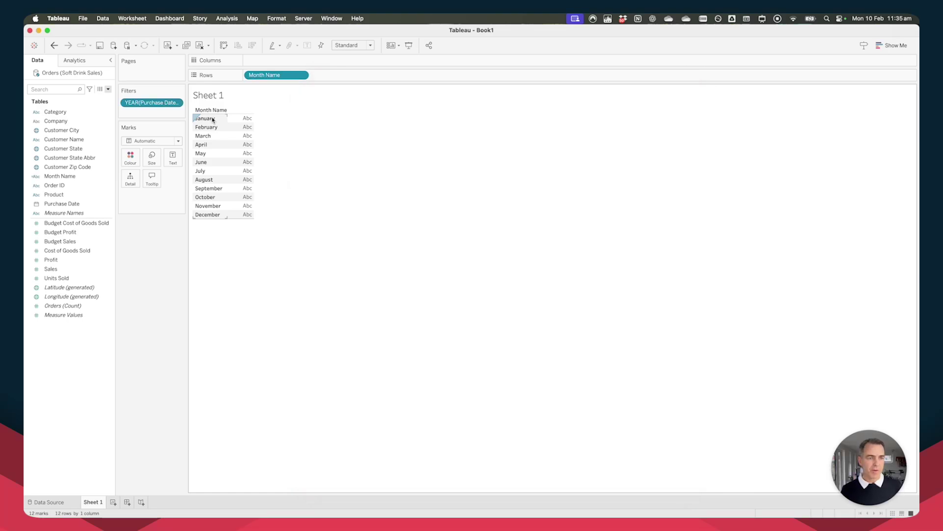
left_click(212, 118)
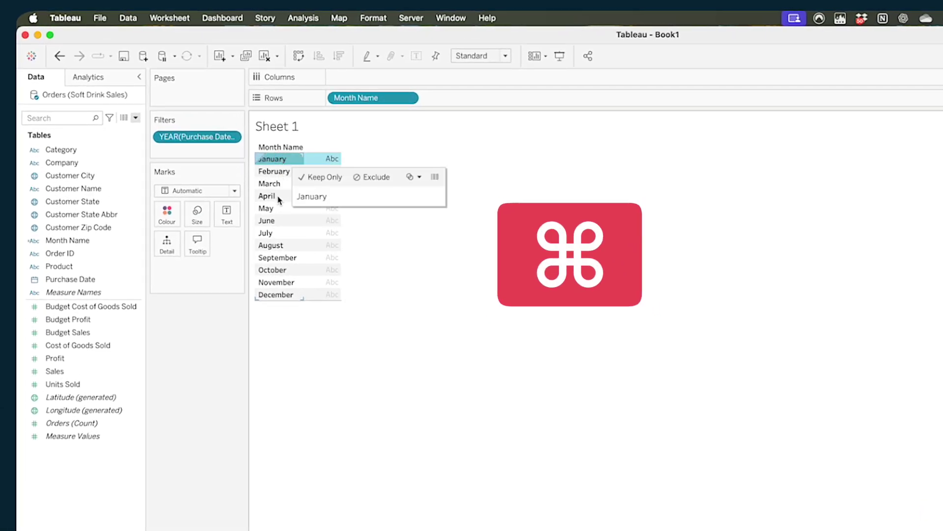
left_click(278, 197, "super")
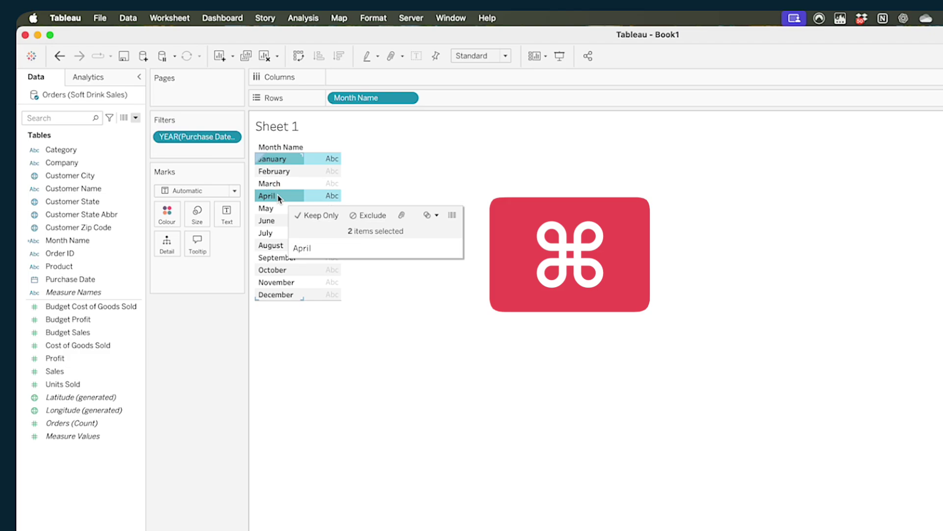
left_click(270, 233, "super")
left_click(275, 271, "super")
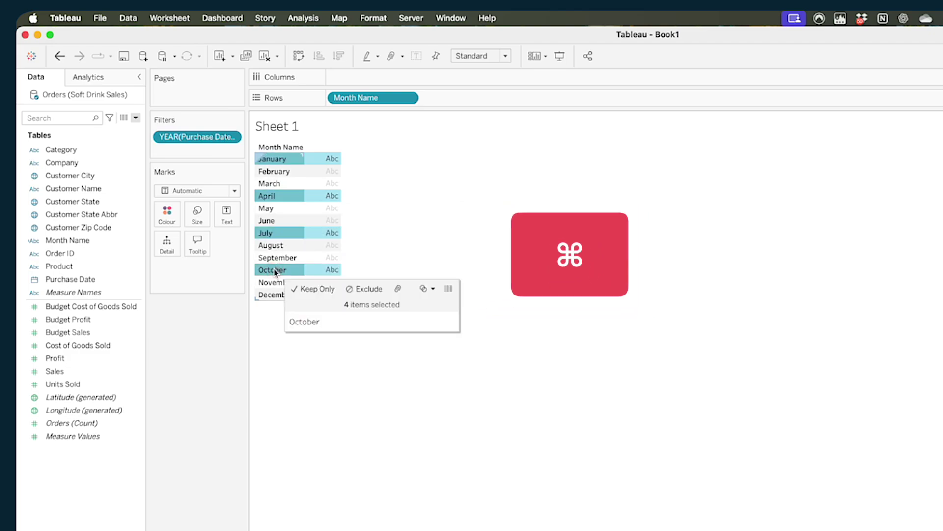
left_click(398, 290)
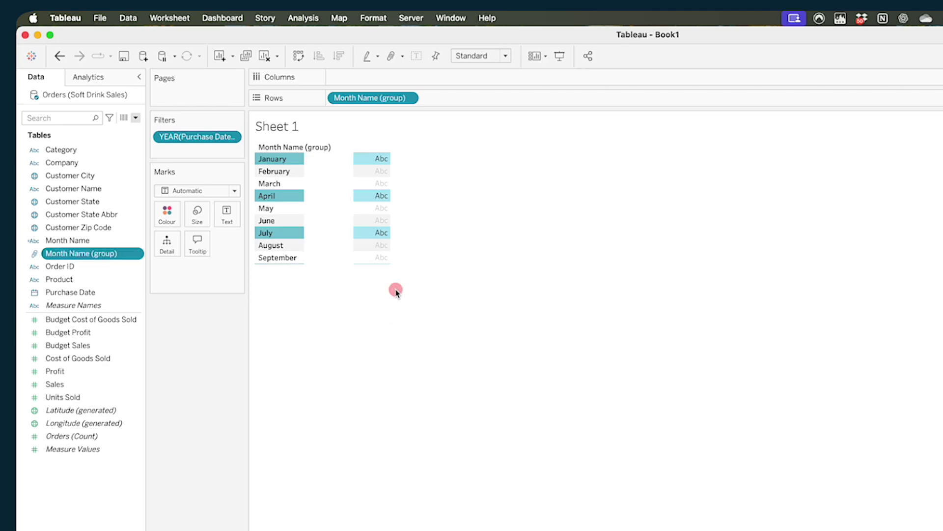
Set the alias of the January, April, July and October group to 1.
right_click(274, 257)
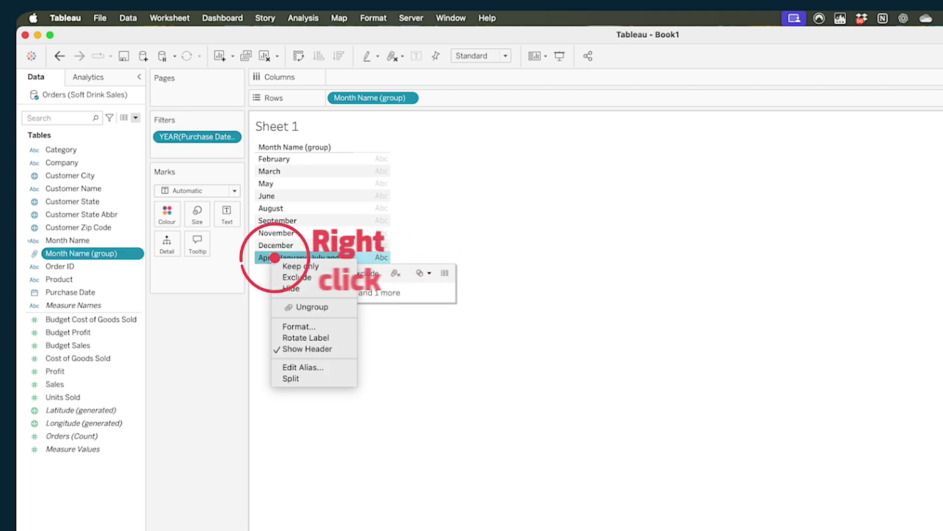
left_click(309, 368)
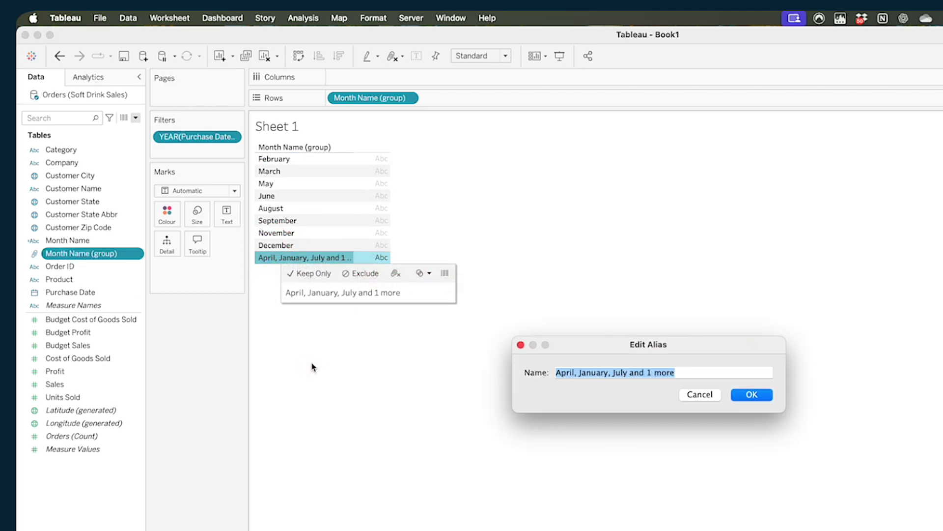
type("1")
key("Return")
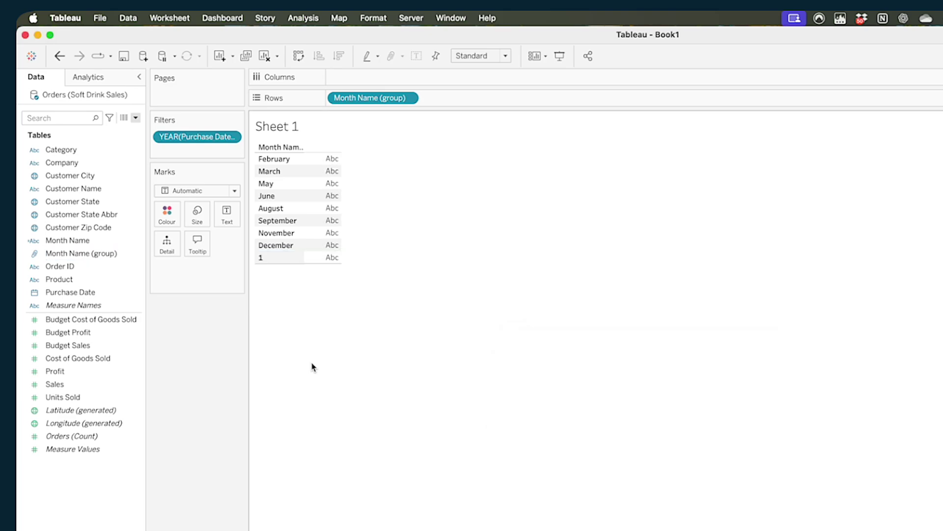
Group the February, May, August and November row headers together.
left_click_drag(303, 262, 265, 156)
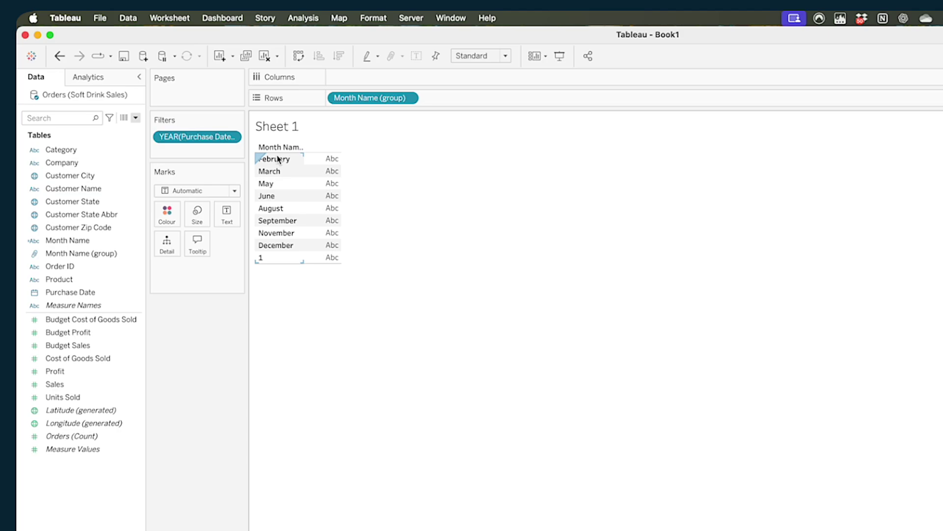
left_click(277, 159)
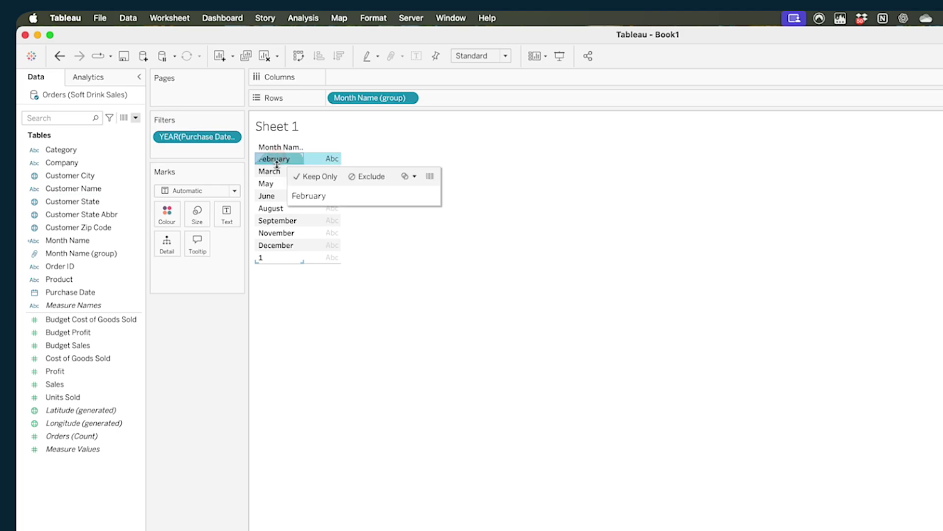
left_click(273, 186, "super")
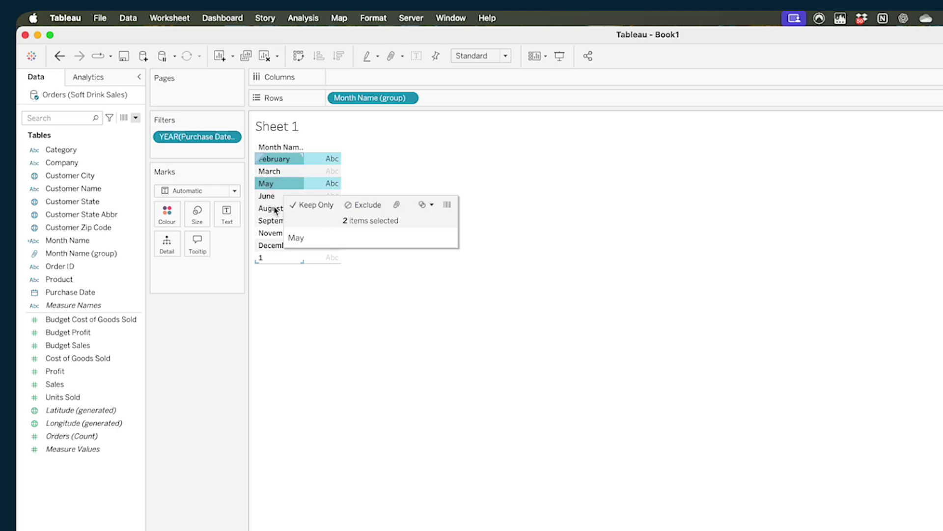
left_click(274, 208, "super")
left_click(271, 233, "super")
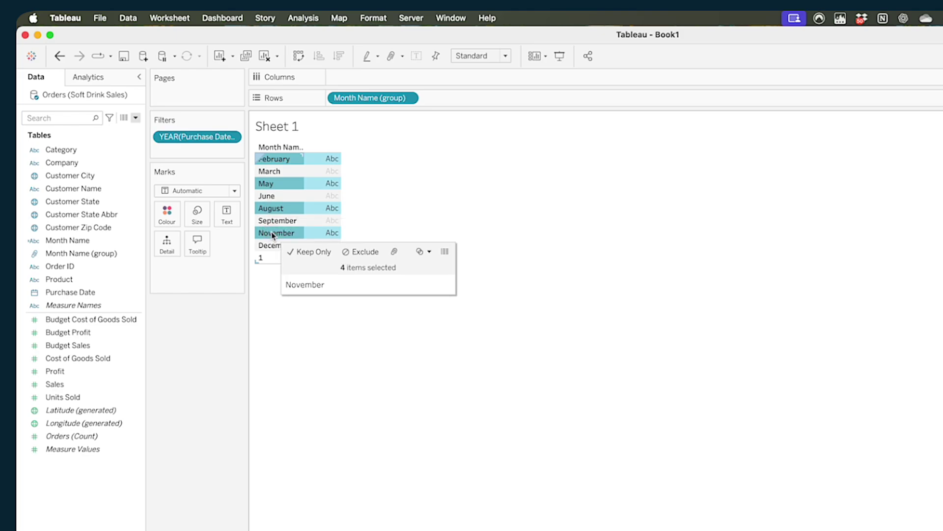
left_click(394, 252)
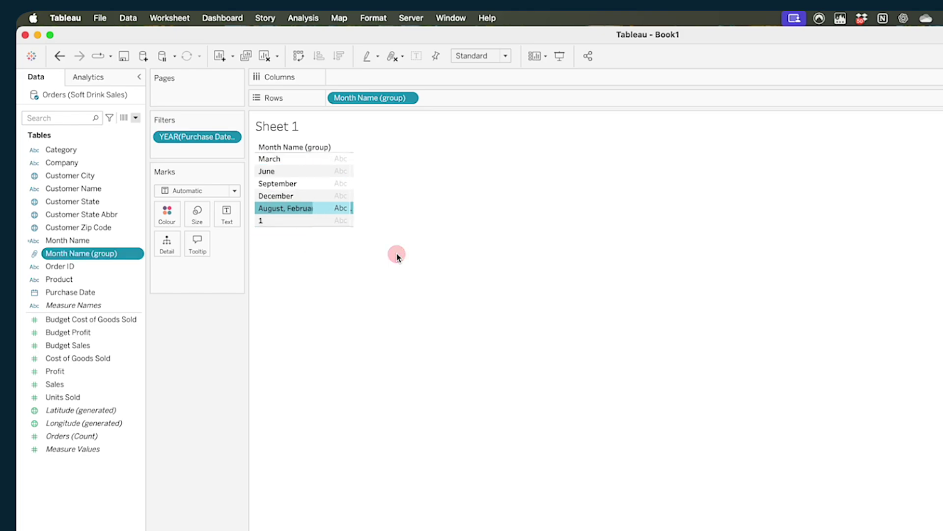
Set the alias of the February, May, August and November group to 2.
mouse_move(288, 211)
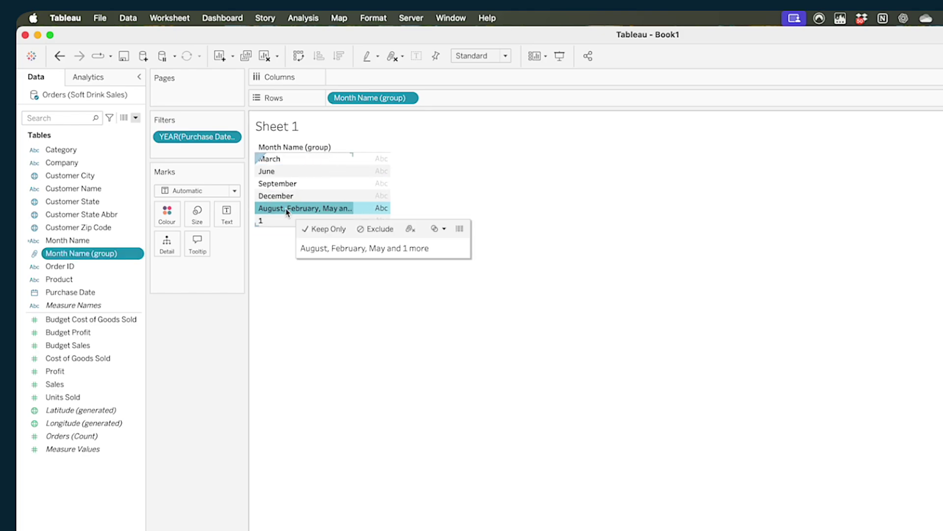
right_click(288, 211)
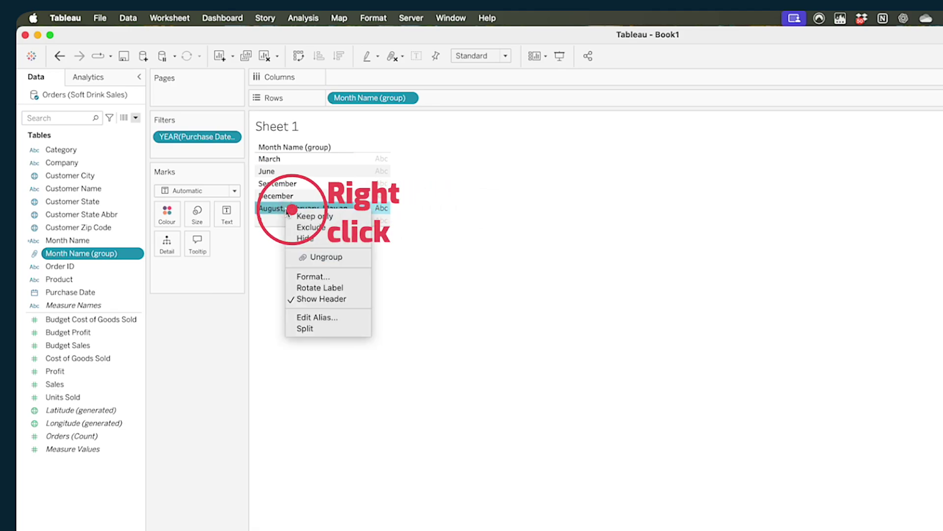
left_click(320, 316)
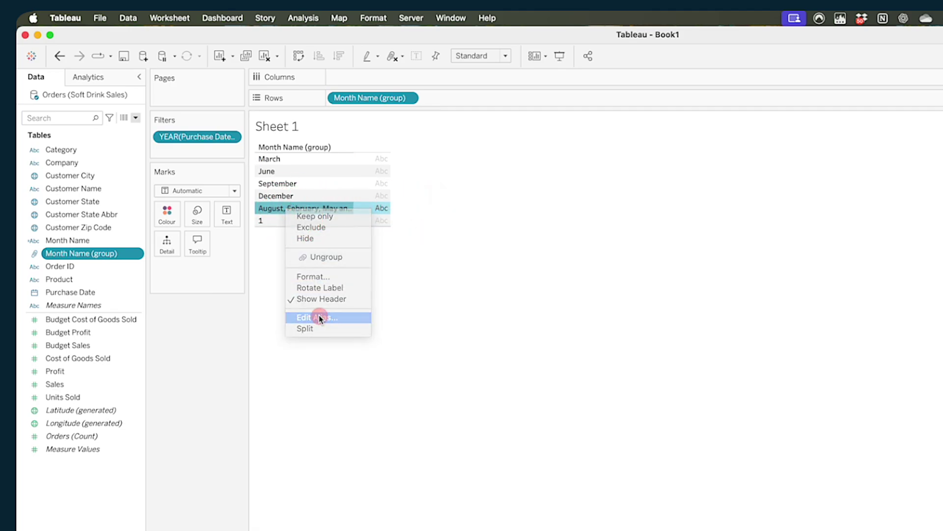
type("2")
key("Return")
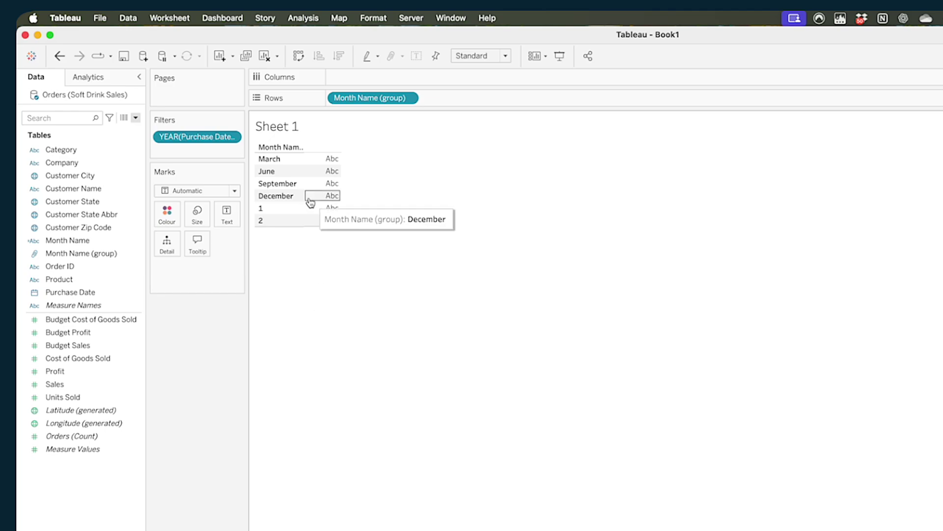
Group the March, June, September and December row headers together and set the group's alias to 3.
left_click(288, 158)
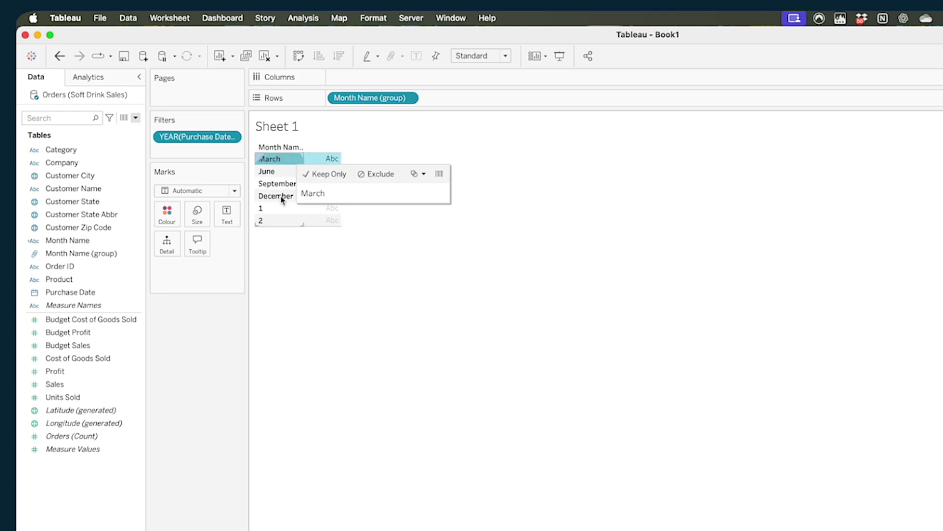
left_click(281, 196, "shift")
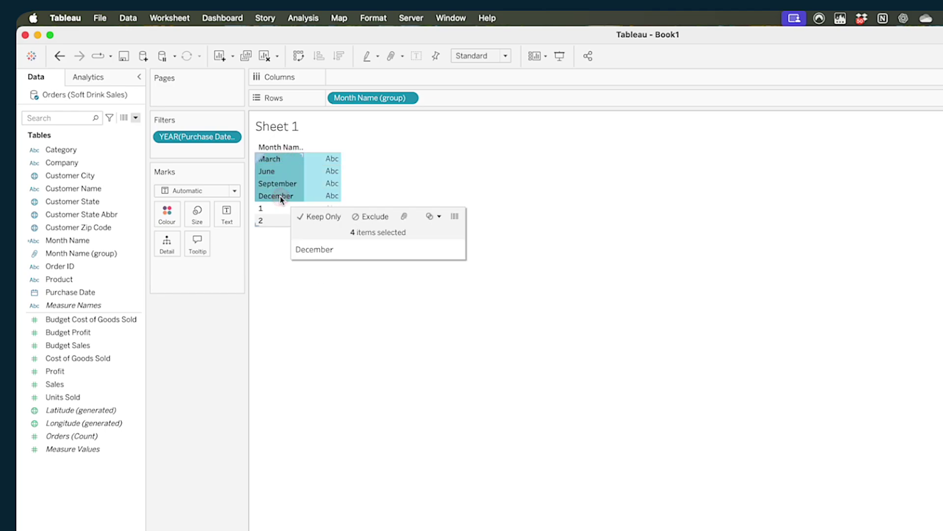
left_click(404, 217)
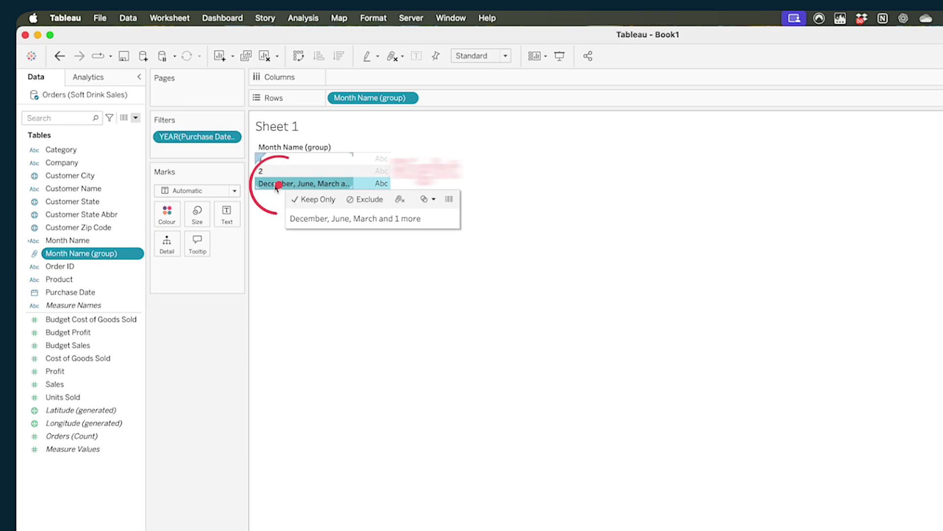
right_click(277, 185)
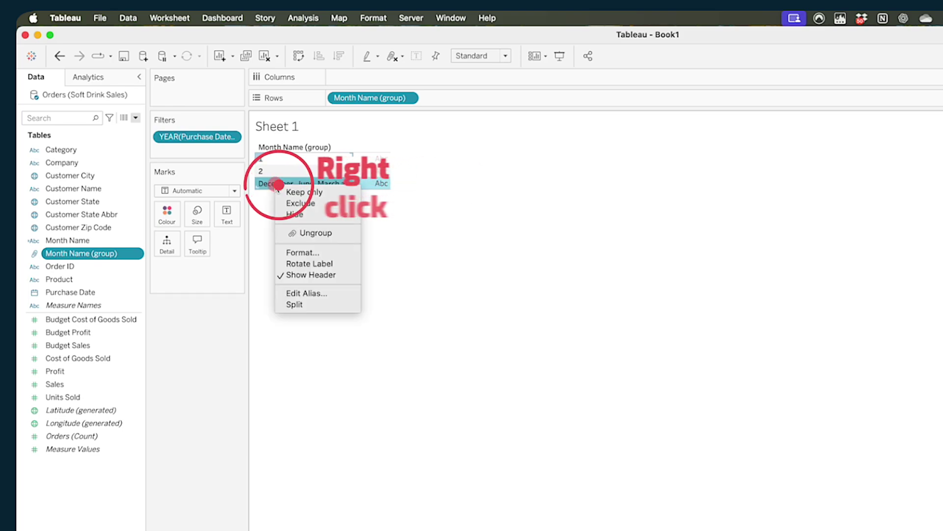
left_click(294, 295)
type("3")
key("Return")
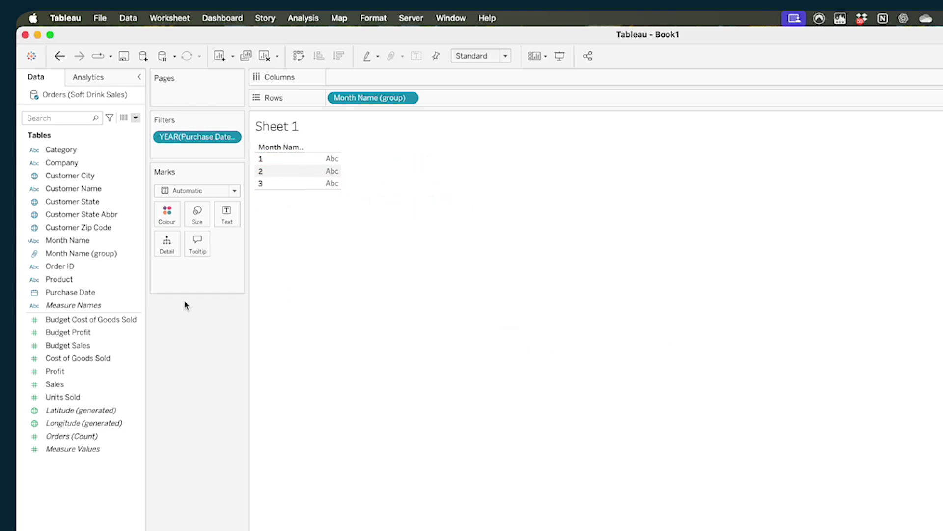
Move Month Name (group) to the columns and place Purchase Date on the rows as discrete QUARTER.
left_click(98, 253)
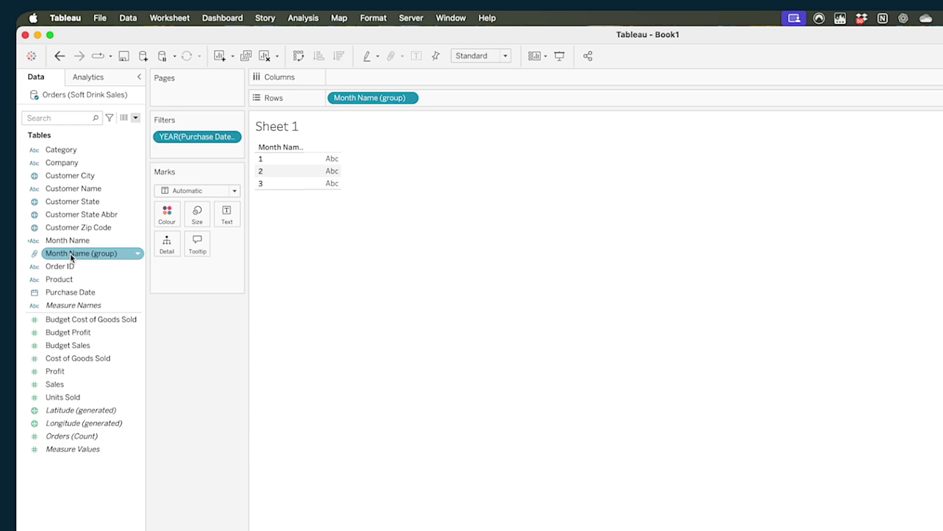
left_click_drag(71, 256, 399, 80)
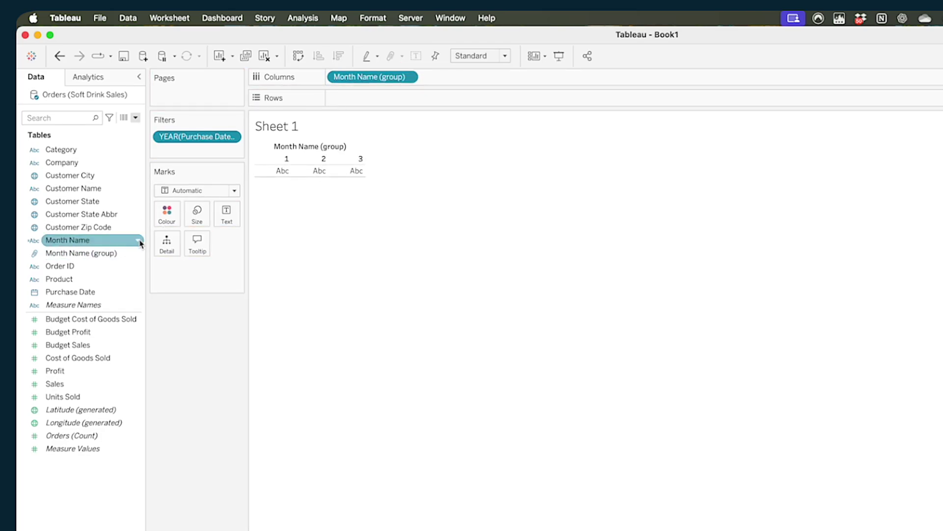
left_click_drag(69, 292, 281, 129)
left_click_drag(211, 96, 253, 76)
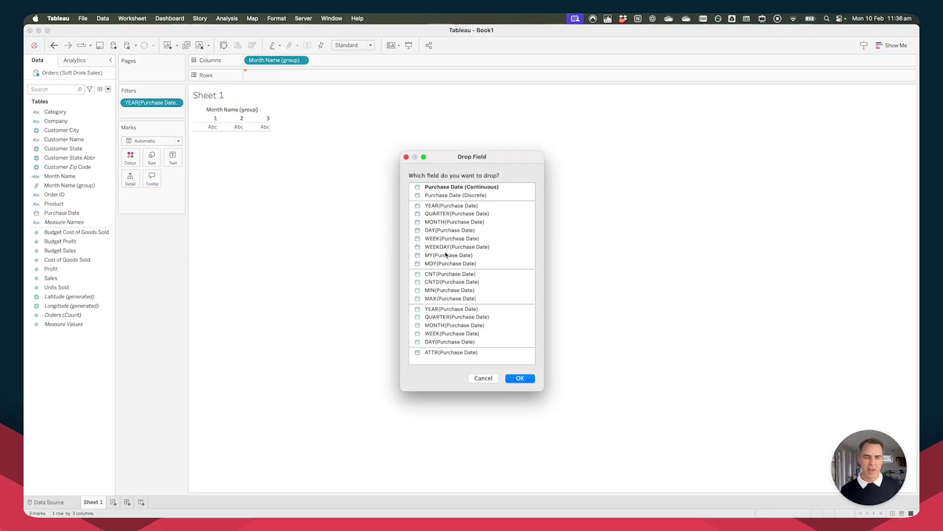
left_click(440, 214)
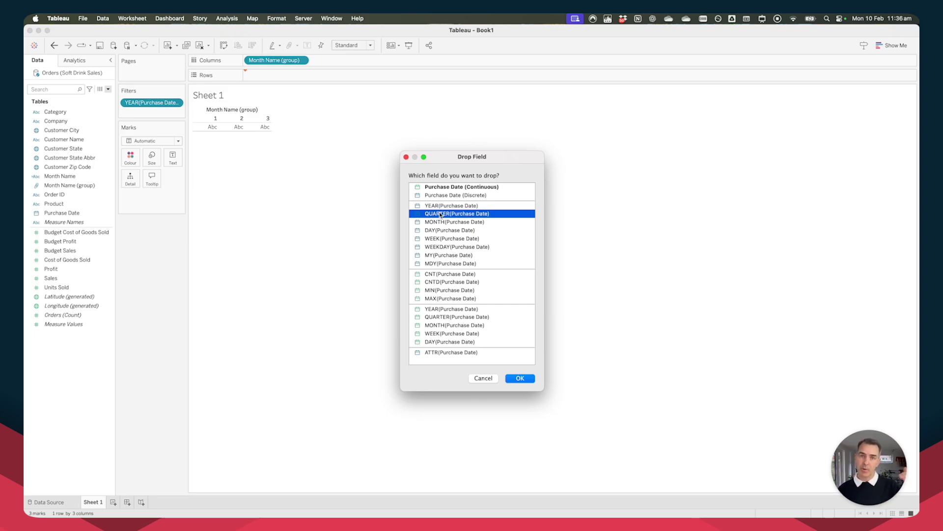
left_click(517, 378)
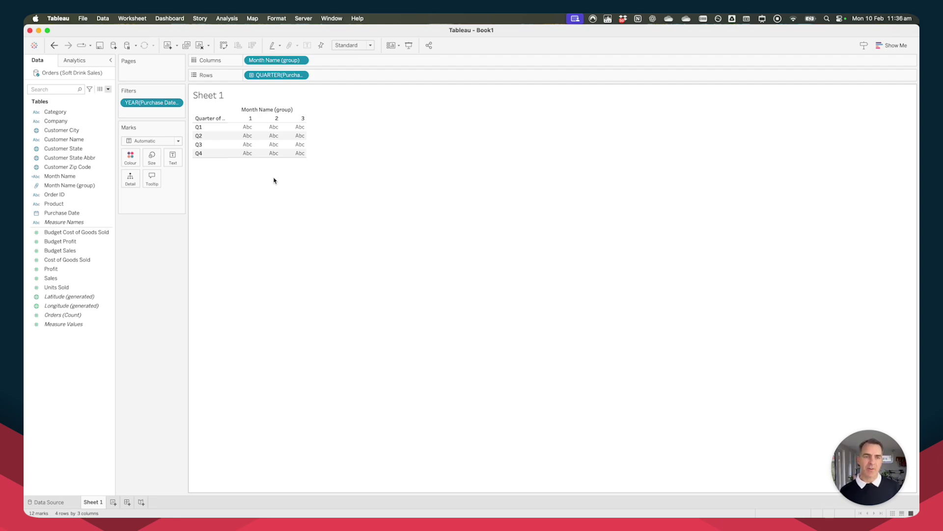
Add Purchase Date to the columns as discrete WEEKDAY, after Month Name (group).
left_click_drag(62, 213, 311, 64)
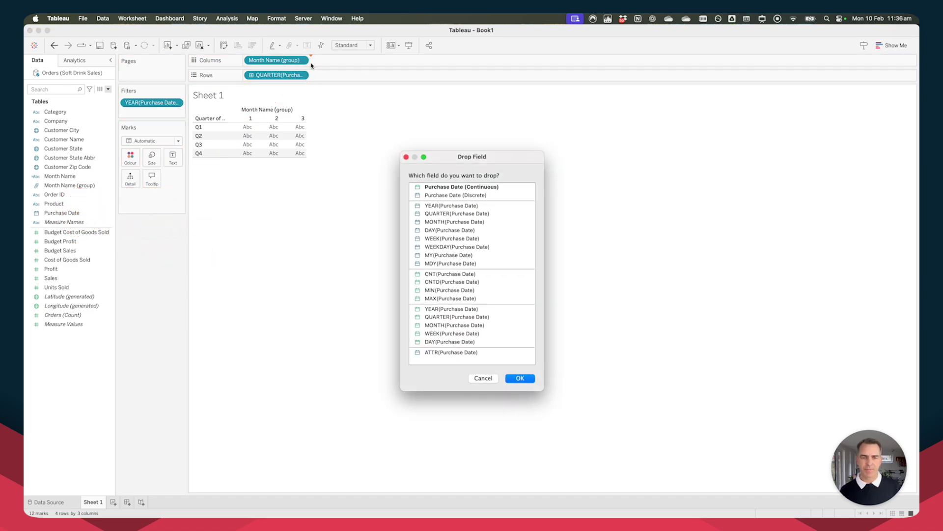
left_click(443, 247)
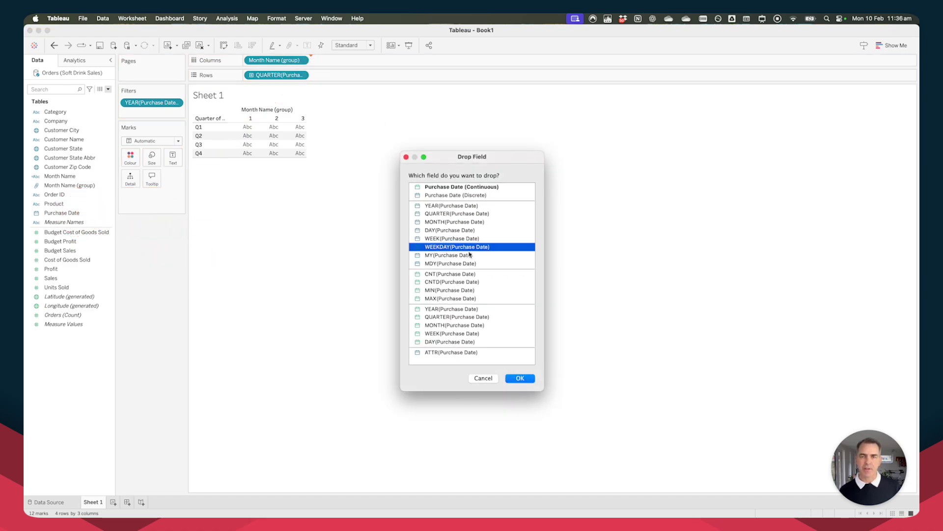
left_click(521, 378)
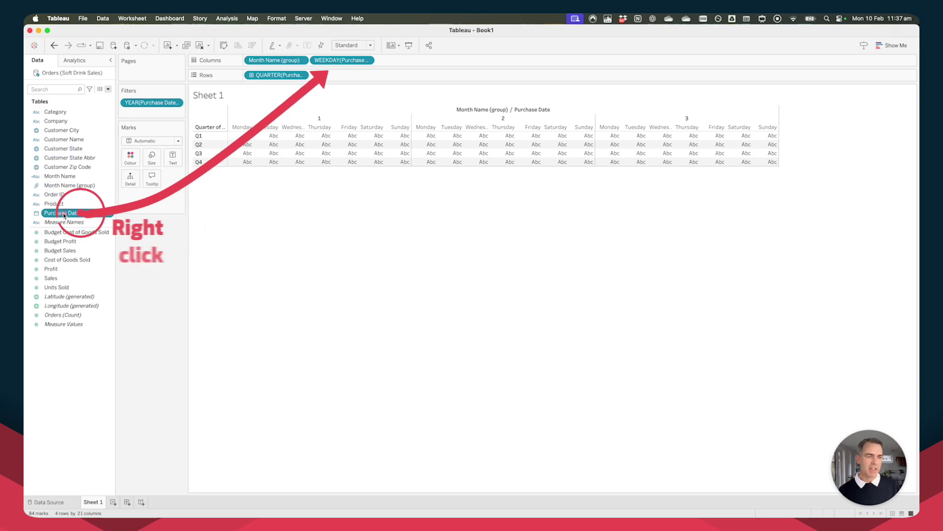
Add Purchase Date to the rows as discrete WEEK, after the quarter.
mouse_move(64, 212)
left_mouse_down()
mouse_move(311, 104)
mouse_move(328, 75)
left_mouse_up()
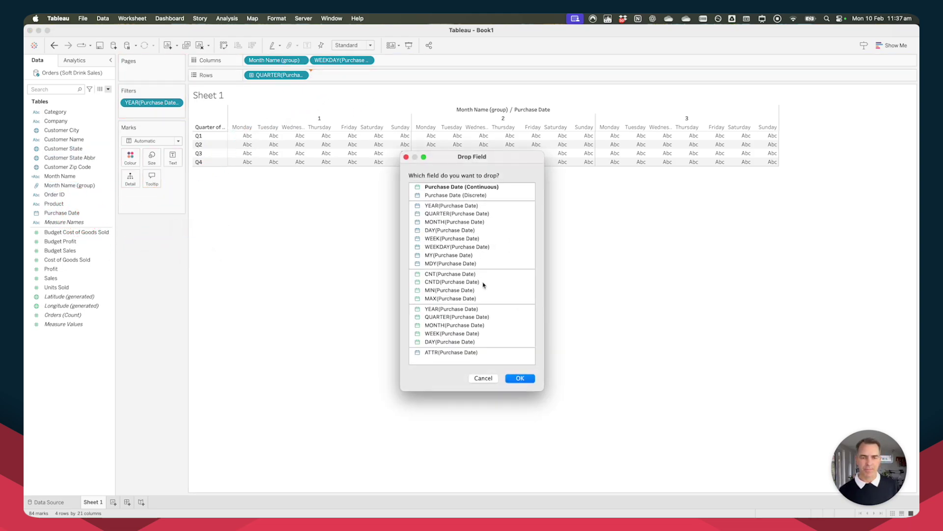
left_click(438, 239)
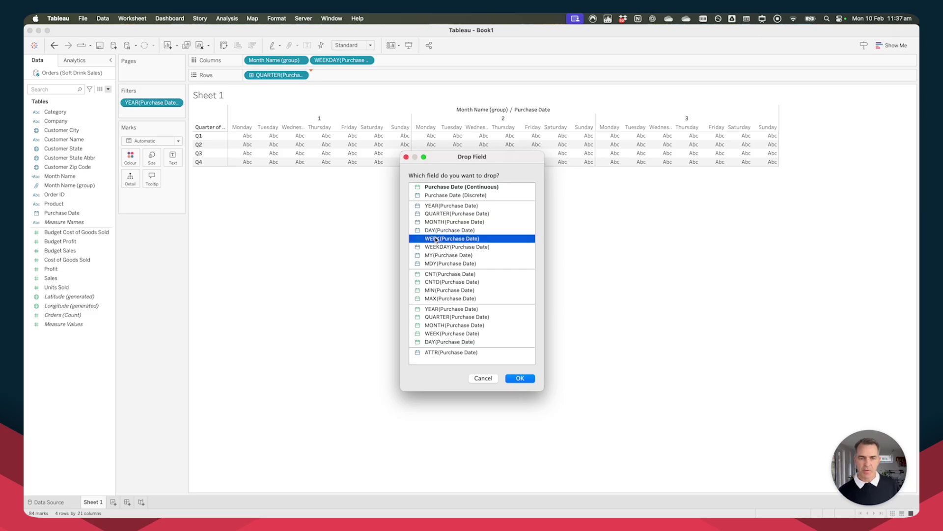
left_click(520, 378)
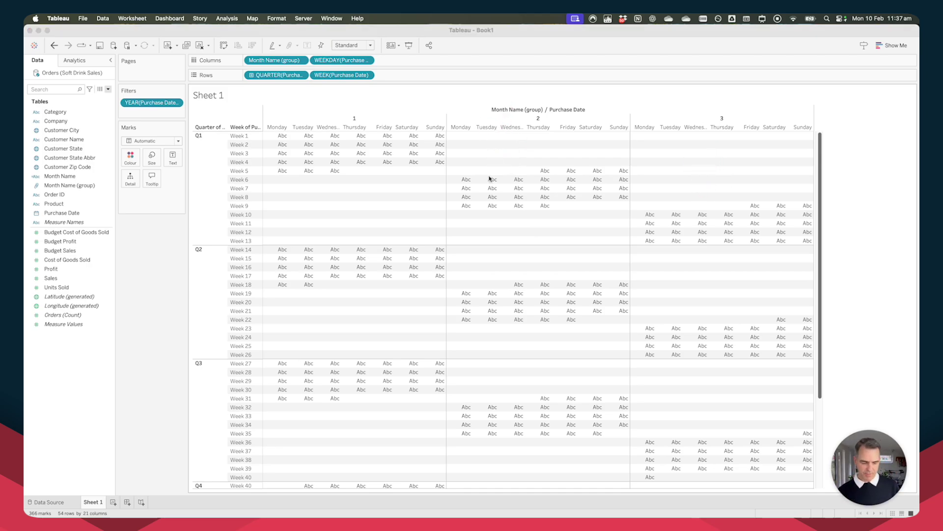
mouse_move(448, 159)
left_mouse_down()
mouse_move(516, 190)
mouse_move(632, 216)
left_mouse_up()
left_click_drag(449, 132, 628, 168)
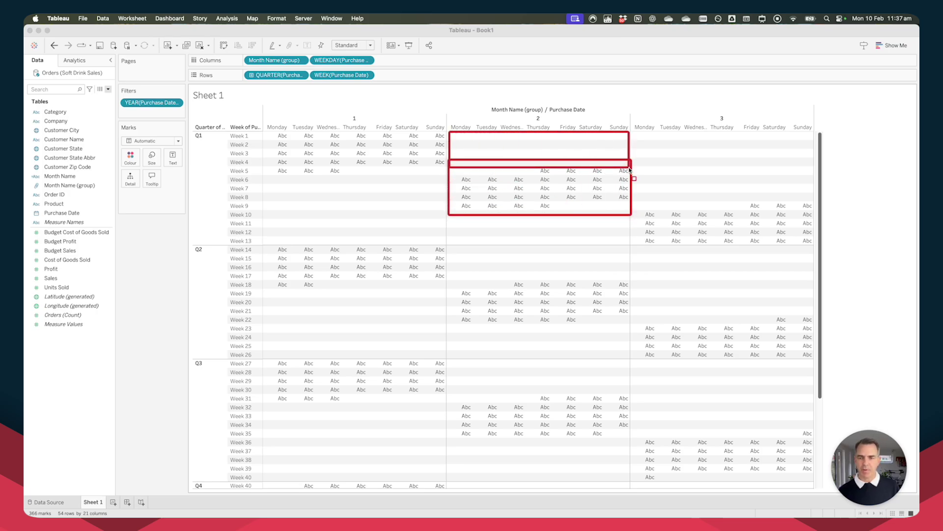
left_click_drag(633, 200, 813, 245)
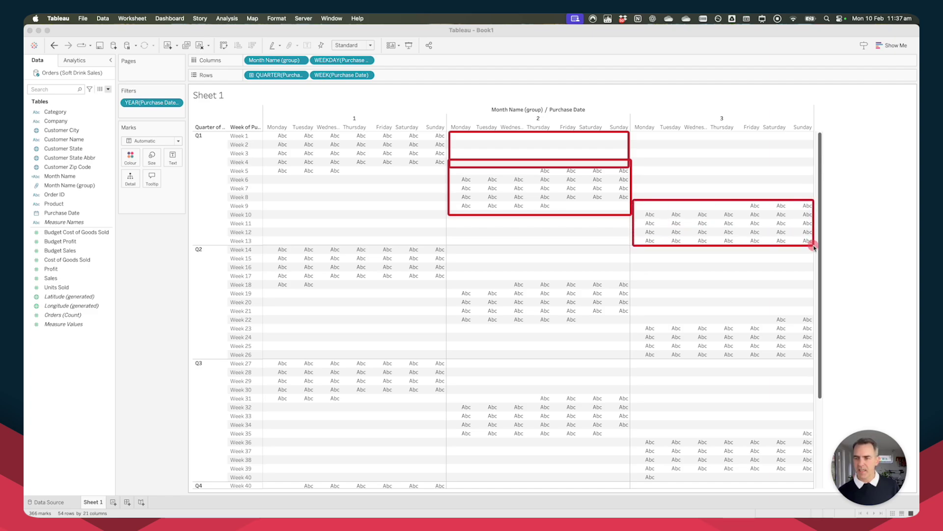
left_click_drag(637, 132, 819, 170)
key("Escape")
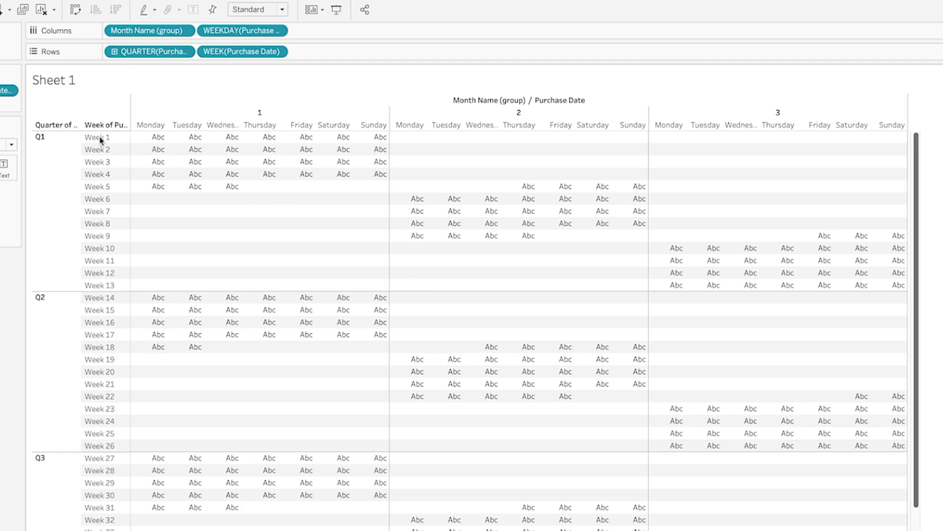
Highlight the Week 1 and Week 5 rows in turn to examine which month columns their days fall in.
left_click(101, 139)
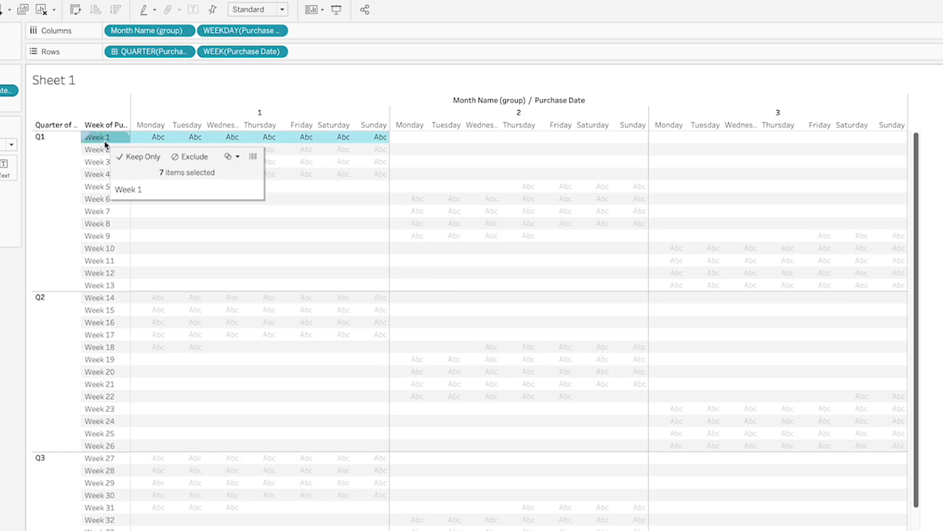
left_click(423, 186)
left_click(117, 186)
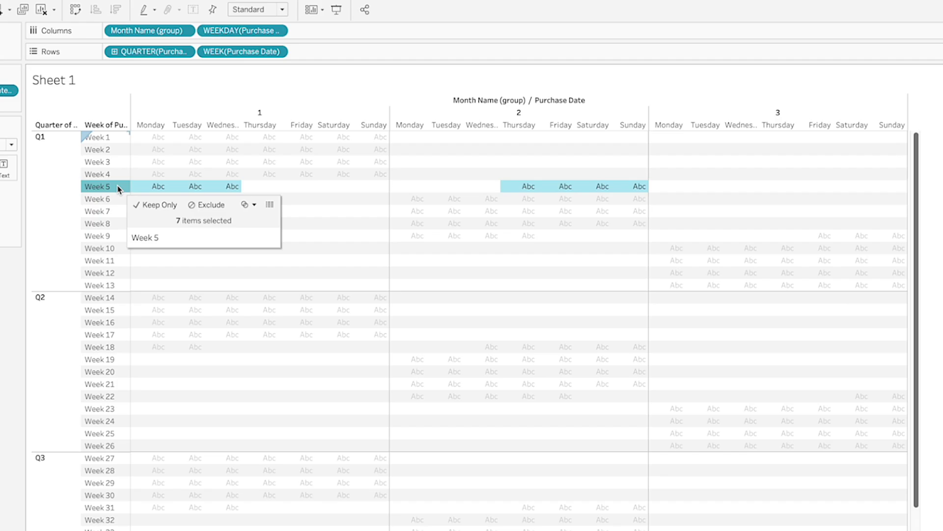
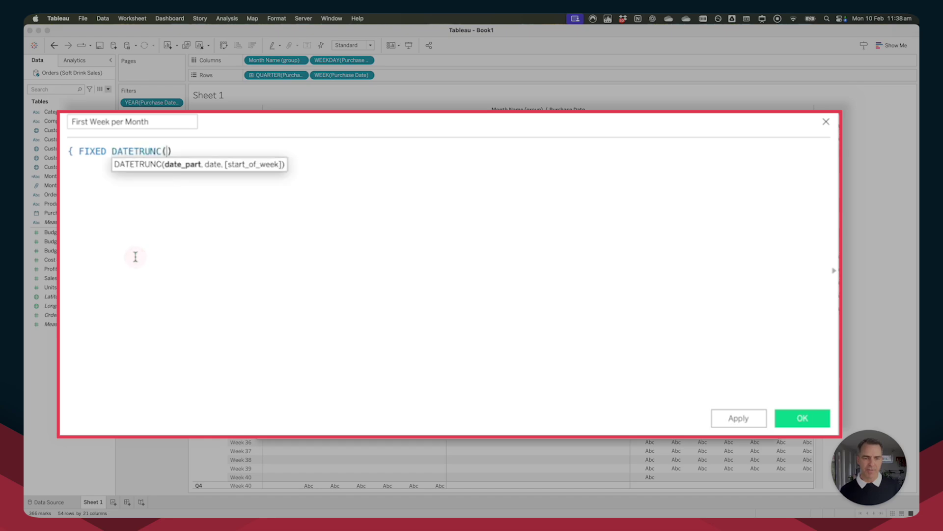
Complete and save the First Week per Month calculation as { FIXED DATETRUNC('month',[Purchase Date]) : MIN(DATEPART('week', [Purchase Date])) }.
type("'m")
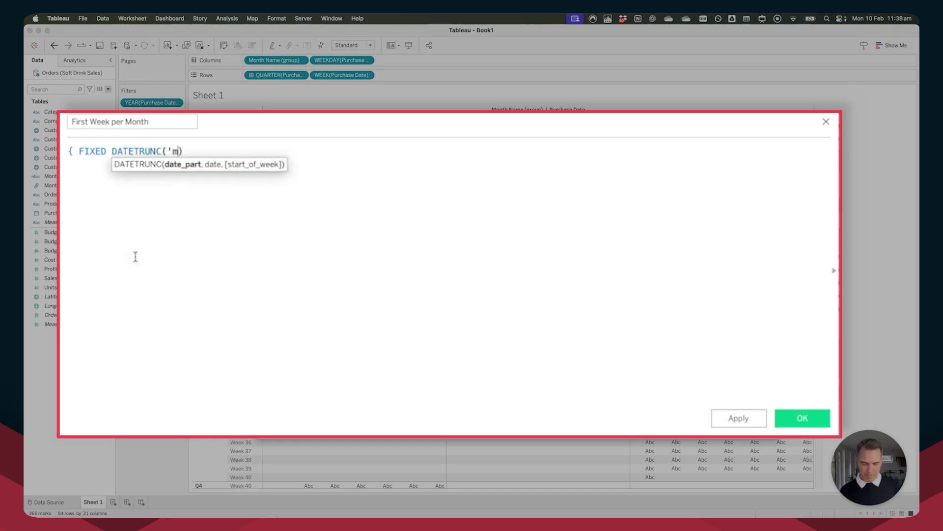
type("onth',")
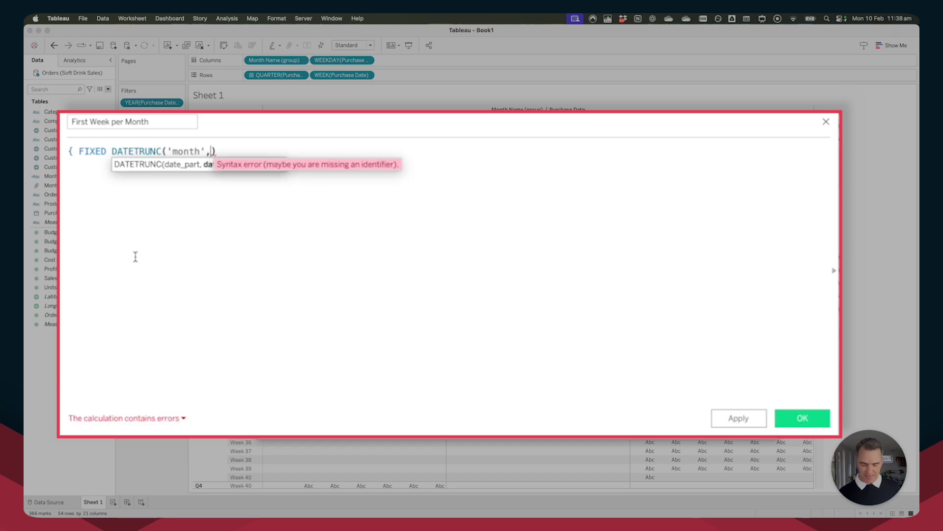
type("pu")
key("Return")
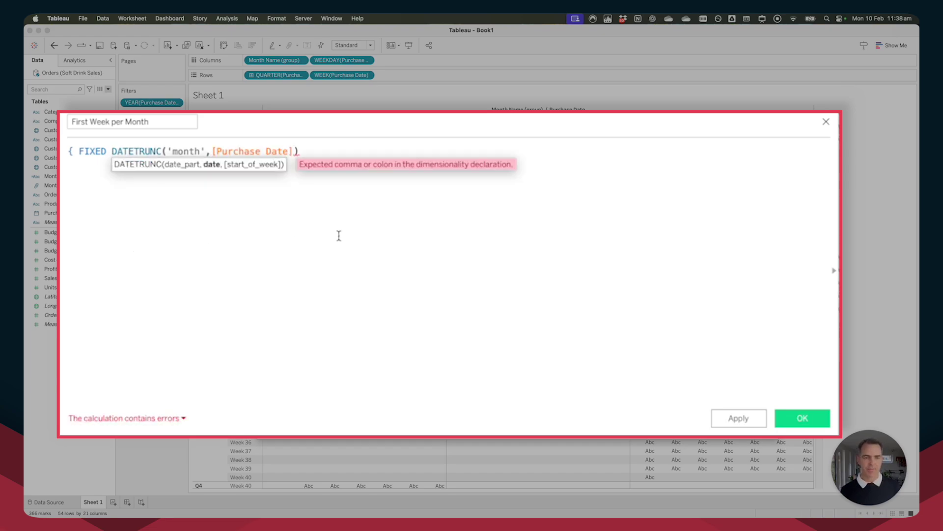
type(") : ")
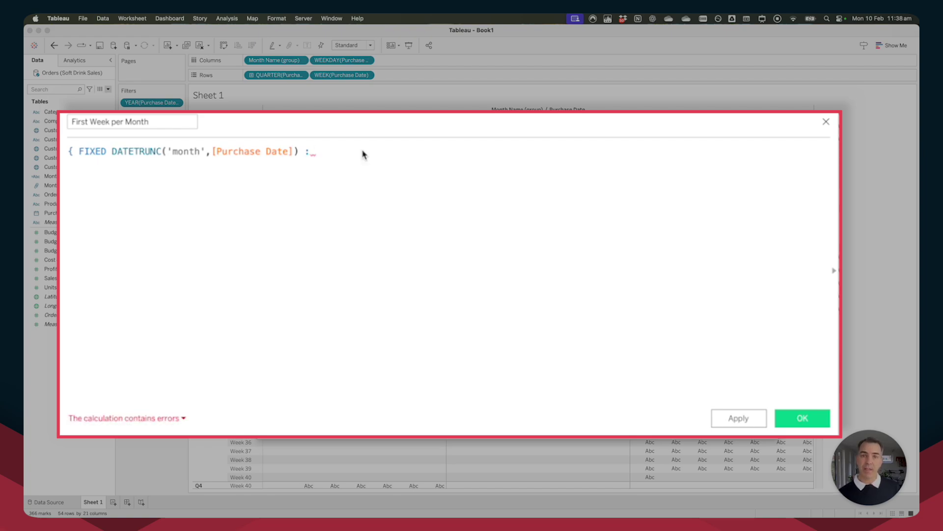
type("MIN")
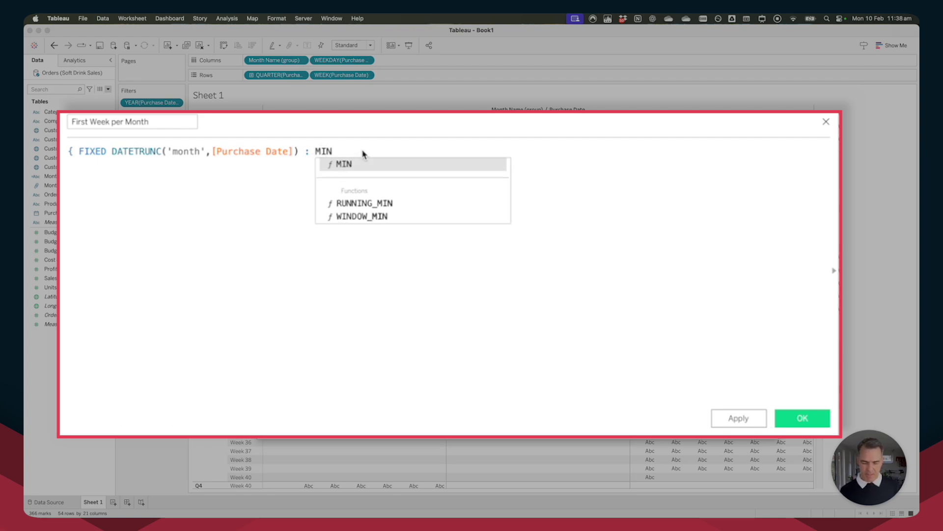
type("(")
left_click_drag(332, 79, 352, 184)
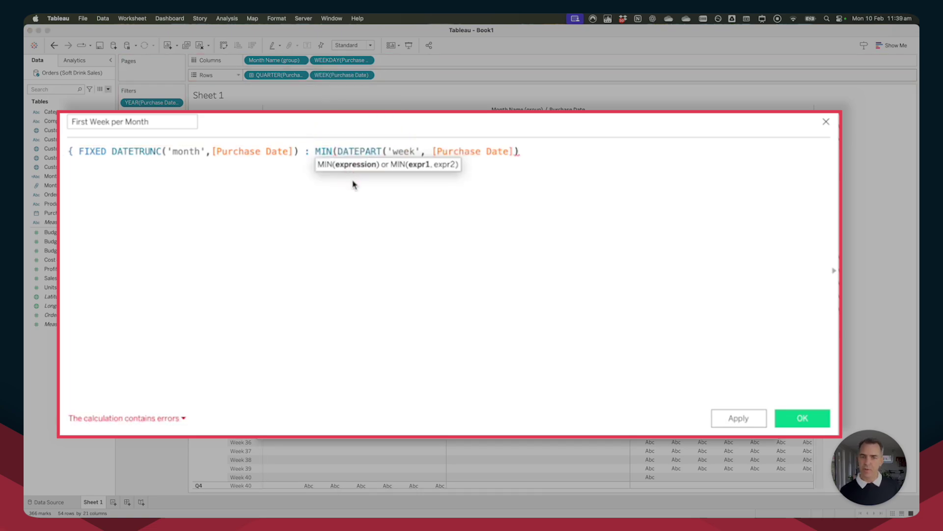
type(") }")
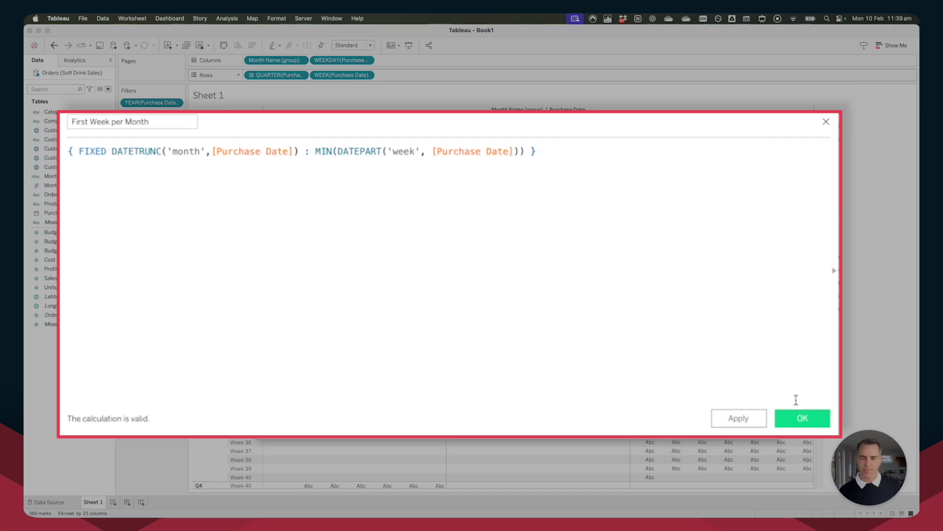
left_click(809, 419)
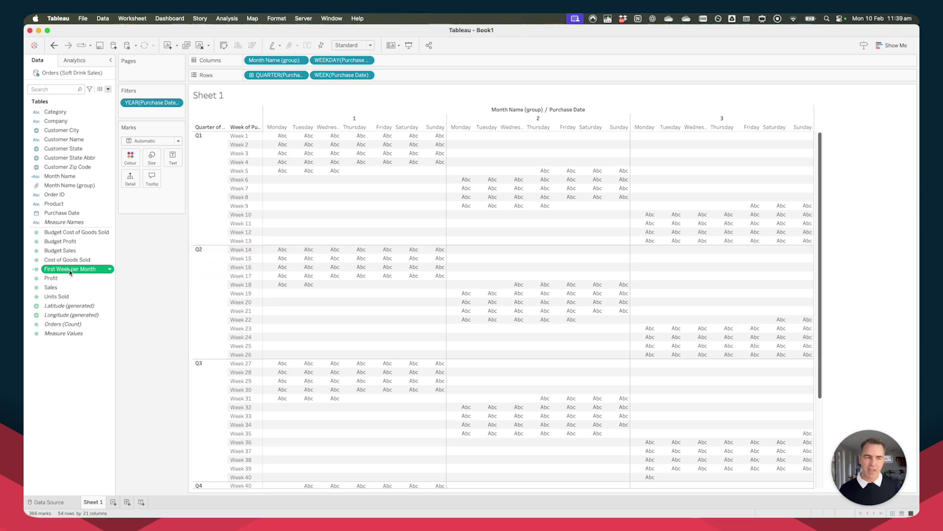
Place First Week per Month on the rows after WEEK(Purchase Date) as a discrete dimension.
left_click_drag(70, 272, 393, 77)
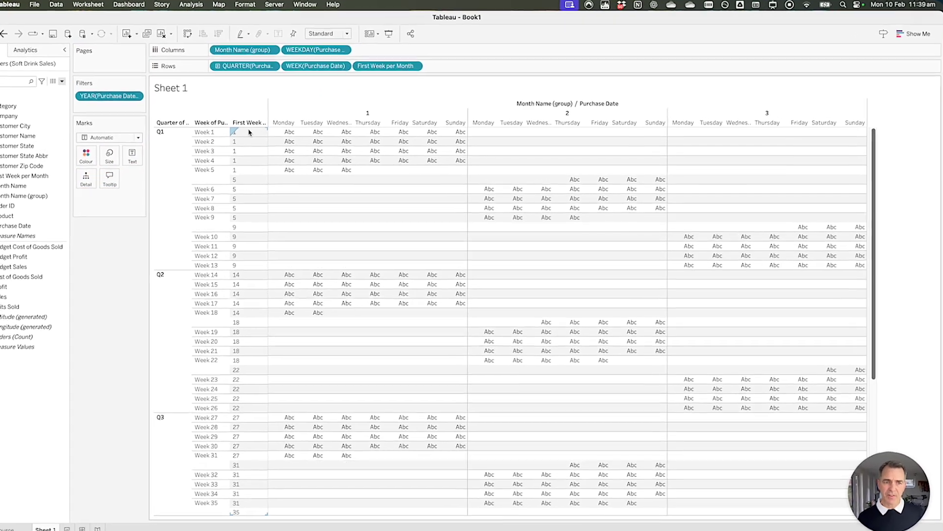
left_click(267, 135)
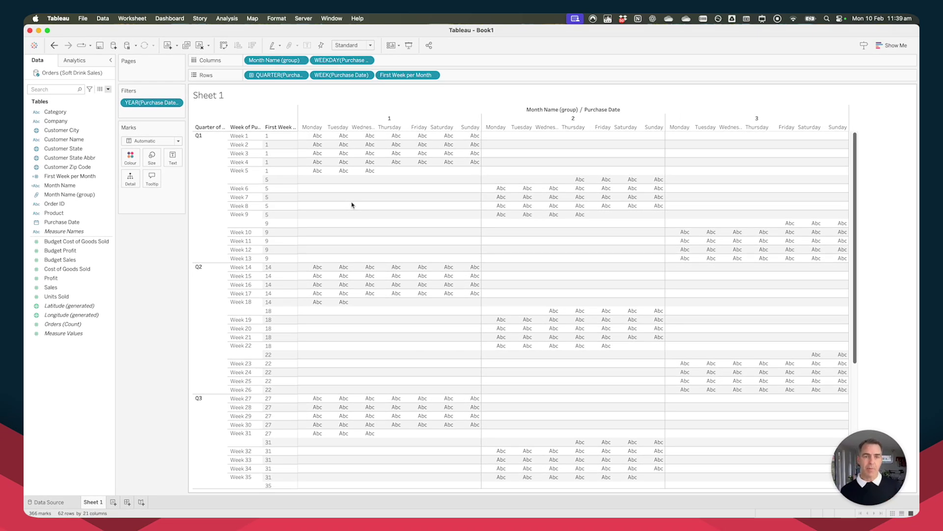
Create a calculated field named Week Offset as DATEPART('week', [Purchase Date]) - [First Week per Month].
left_click(108, 89)
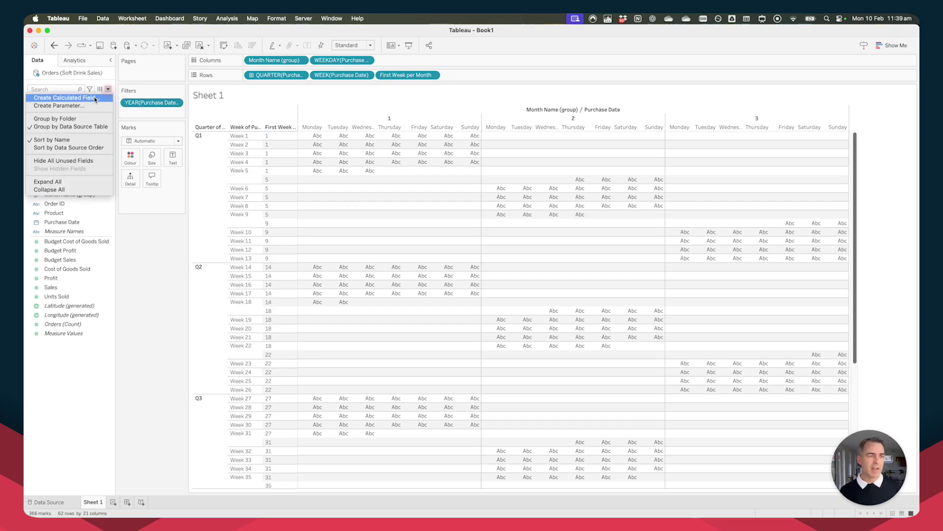
left_click(94, 99)
type("W")
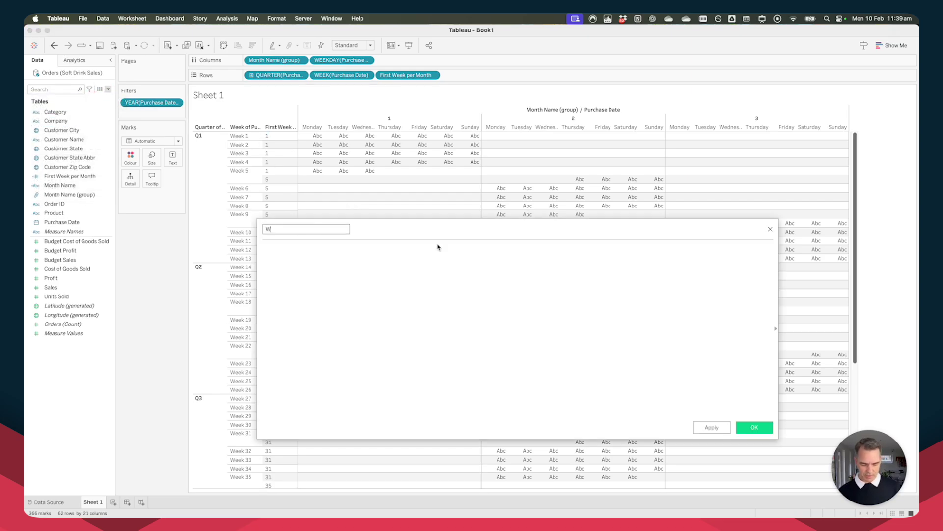
type("eek Offset")
left_click(389, 264)
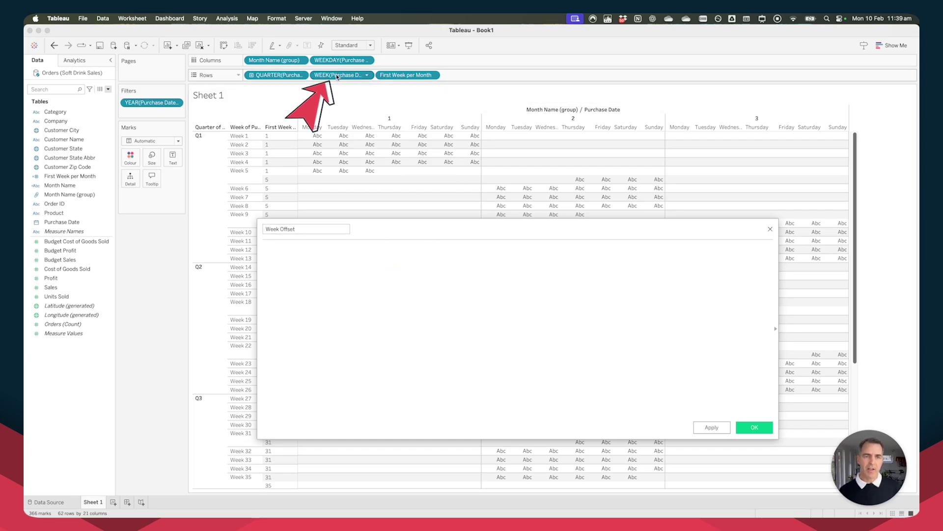
mouse_move(340, 74)
left_mouse_down()
mouse_move(334, 313)
mouse_move(330, 295)
left_mouse_up()
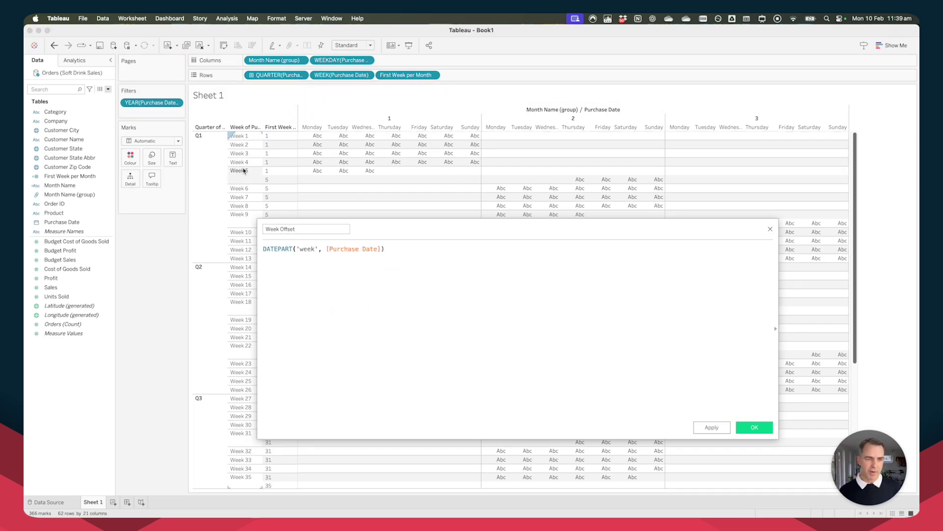
type("-")
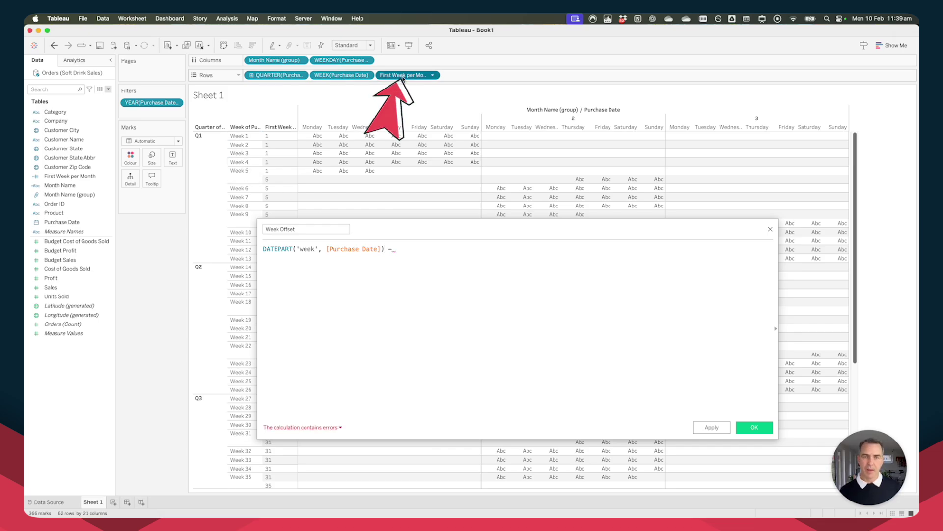
left_click_drag(406, 75, 439, 265)
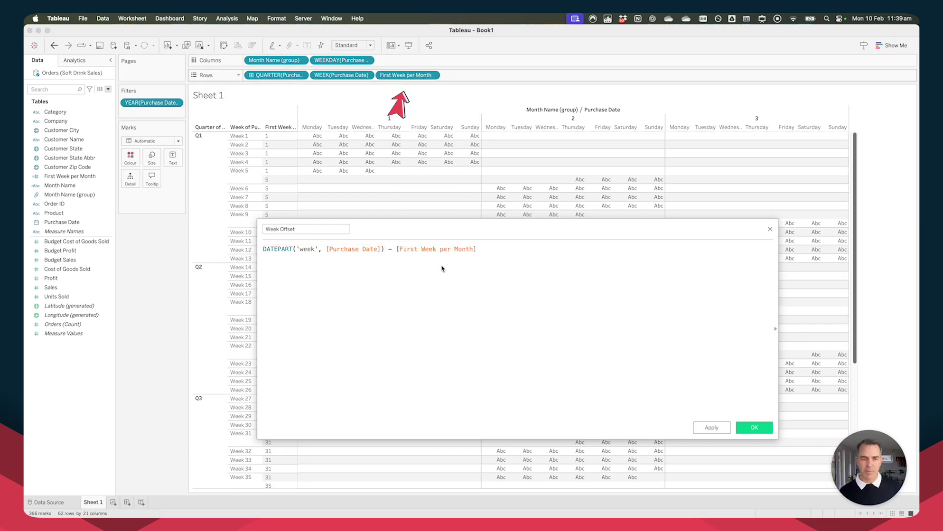
left_click(767, 433)
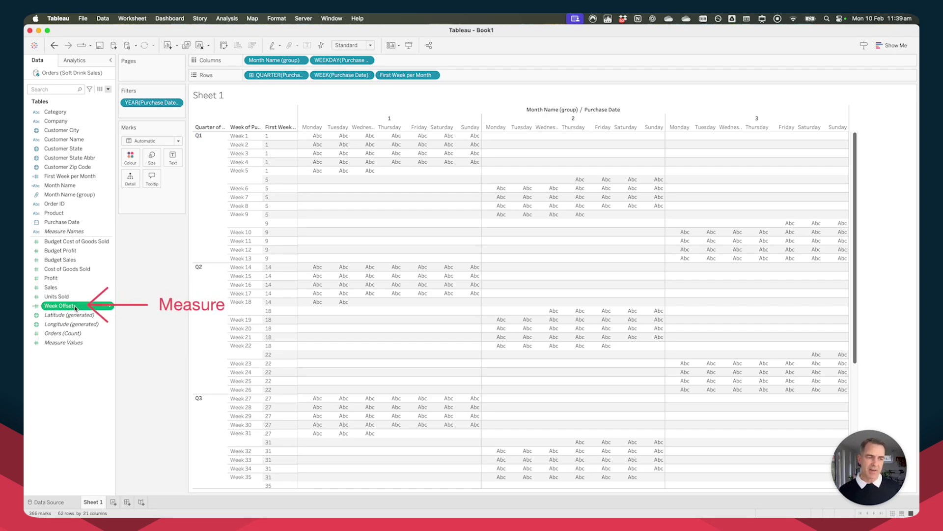
Place Week Offset on the rows as a discrete dimension and remove First Week per Month and WEEK(Purchase Date) from the rows.
mouse_move(75, 306)
left_mouse_down()
mouse_move(80, 215)
mouse_move(444, 81)
mouse_move(482, 79)
left_mouse_up()
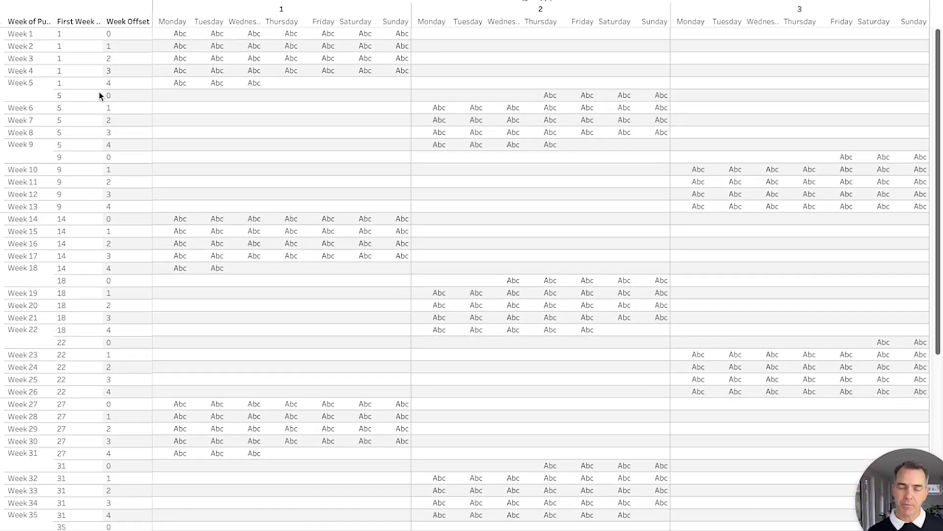
mouse_move(106, 30)
left_mouse_down()
mouse_move(155, 88)
mouse_move(115, 111)
mouse_move(154, 149)
left_mouse_up()
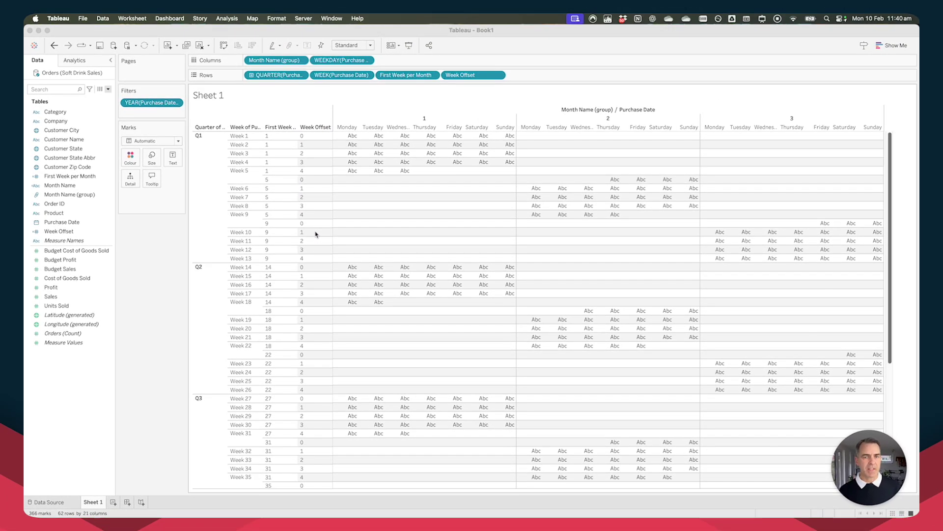
left_click_drag(401, 75, 378, 37)
left_click_drag(344, 76, 317, 35)
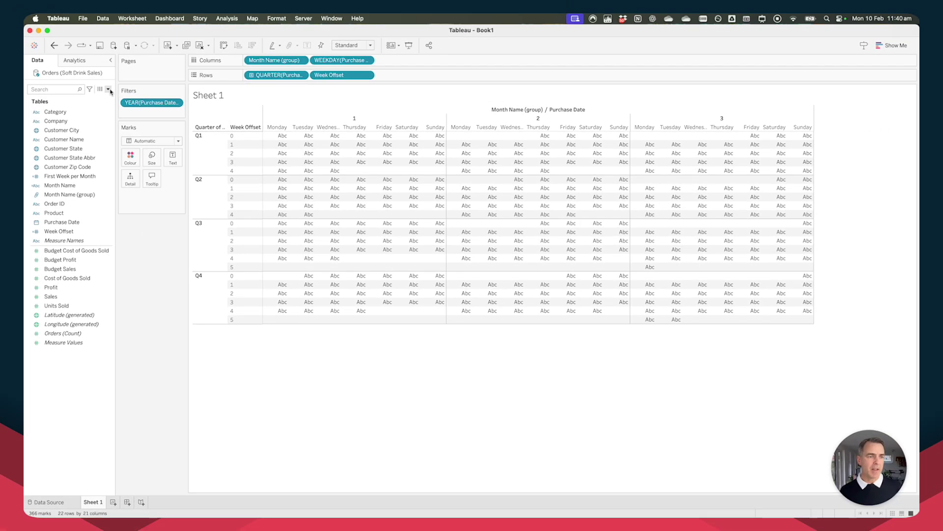
Start a new calculated field and name it Weekday #.
left_click(108, 89)
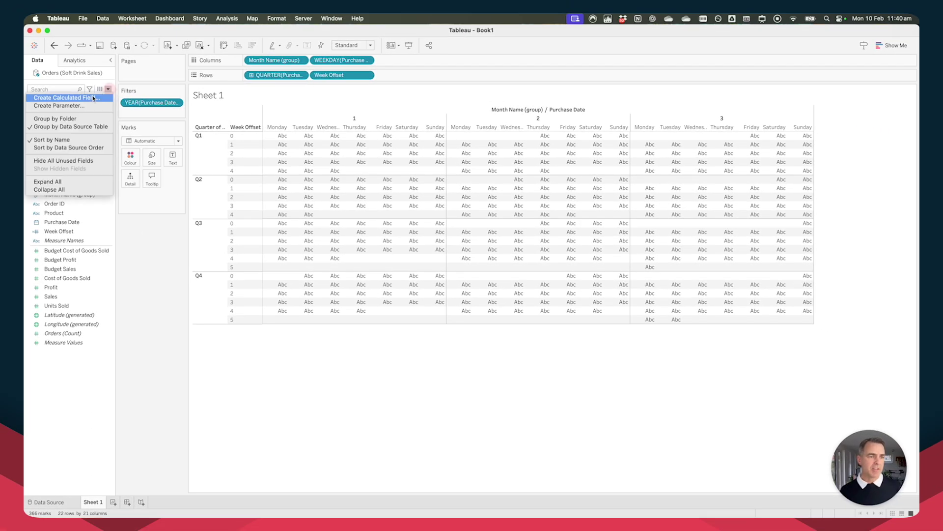
left_click(90, 98)
type("Weekdday #")
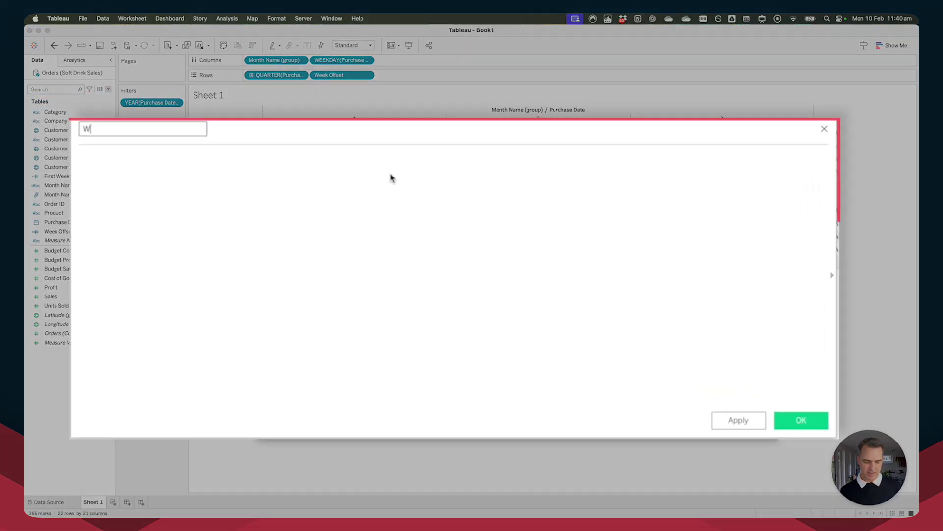
key("Left")
key("Left")
key("Left")
key("Left")
key("BackSpace")
left_click(136, 203)
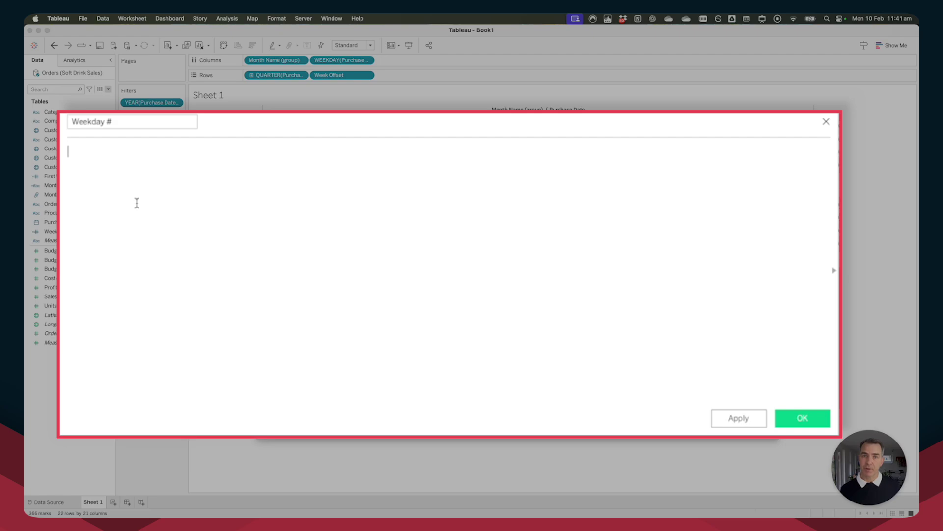
Enter DATEPART('weekday',[Purchase Date]) as the Weekday # formula and save the calculation.
type("date")
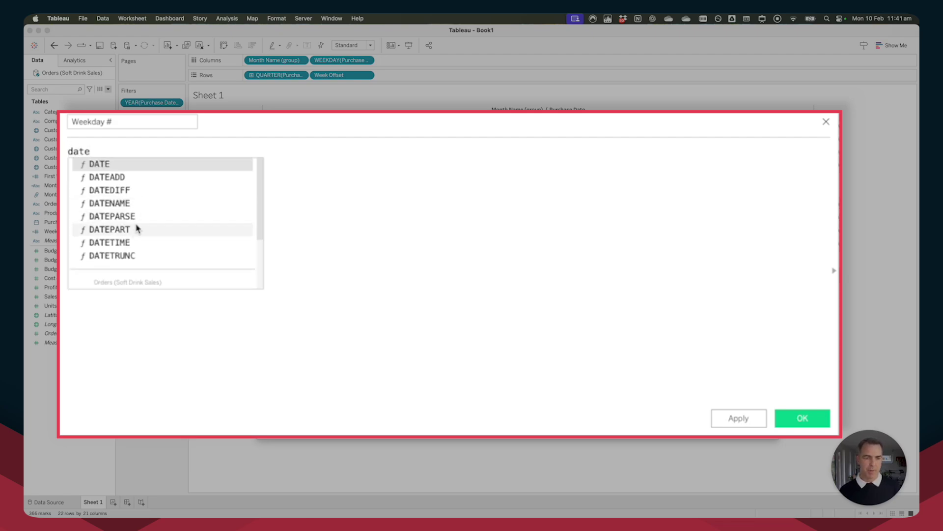
left_click(131, 230)
type("'weekday'")
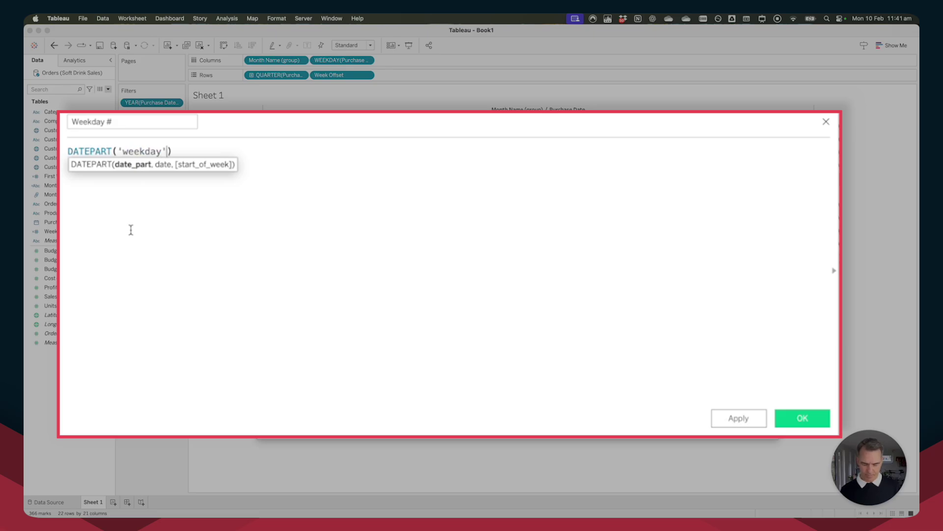
type(",pur")
key("Return")
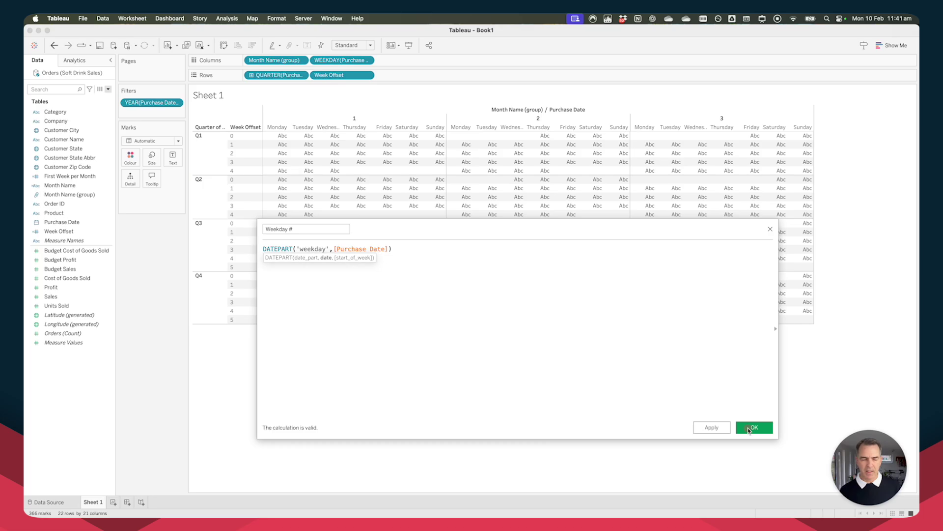
left_click(748, 426)
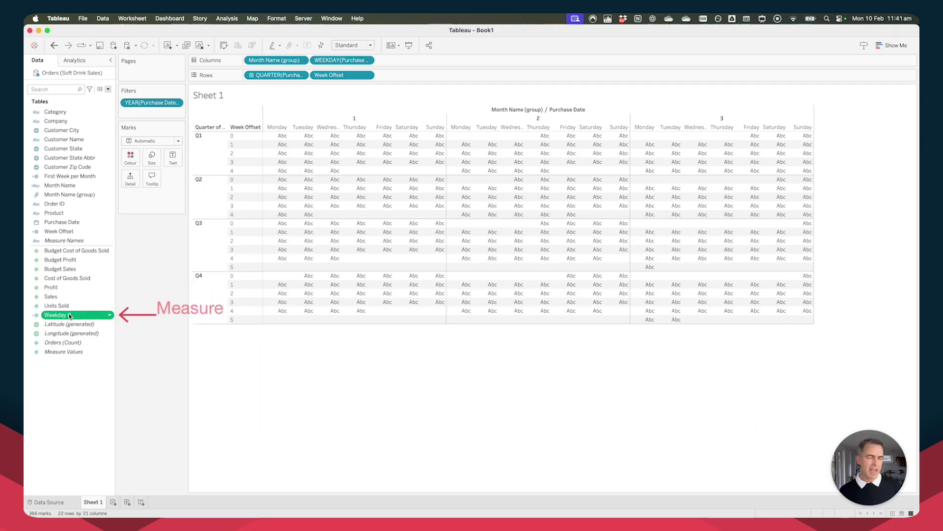
Convert Weekday # to a dimension and add it to the columns after WEEKDAY(Purchase Date).
left_click_drag(70, 316, 82, 207)
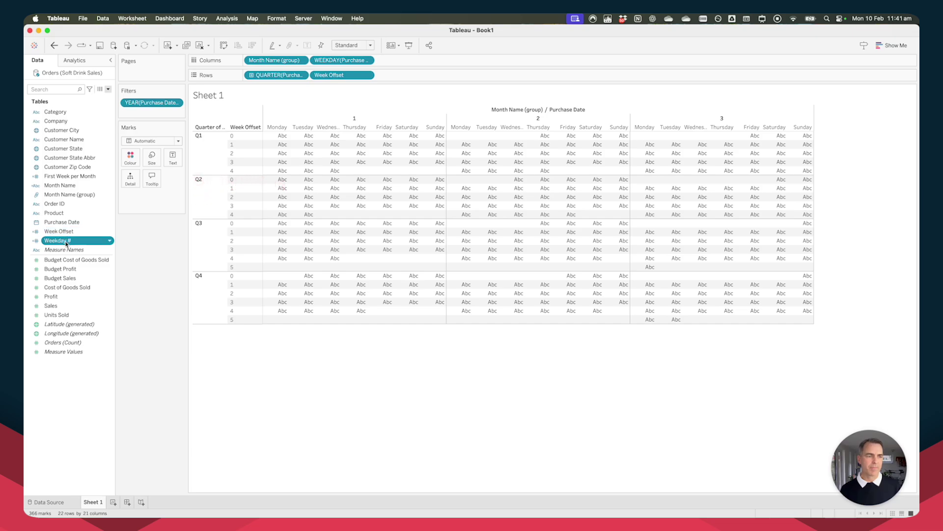
left_click_drag(66, 243, 412, 60)
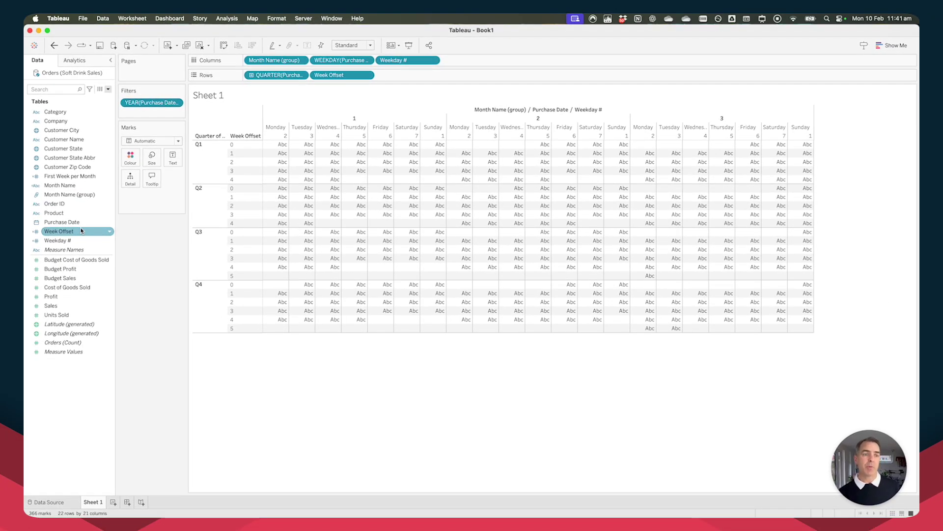
Edit the Weekday # calculation so its existing expression becomes the condition IF DATEPART('weekday',[Purchase Date]) = 1.
left_click(64, 241)
right_click(68, 241)
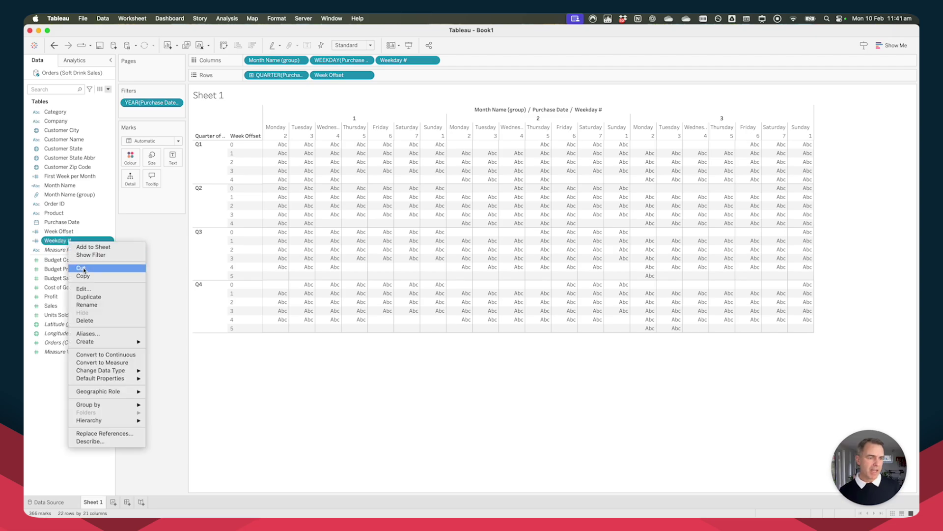
left_click(84, 289)
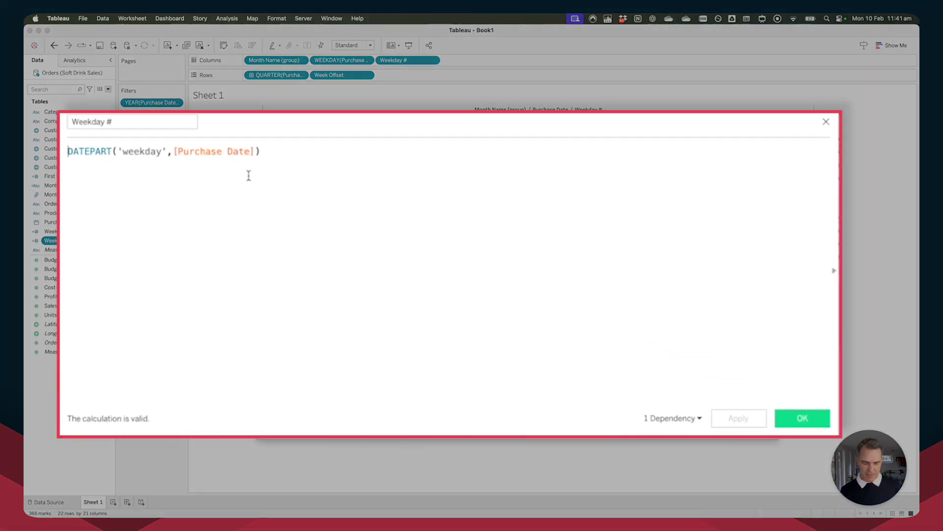
type("IF")
key("Escape")
left_click(310, 156)
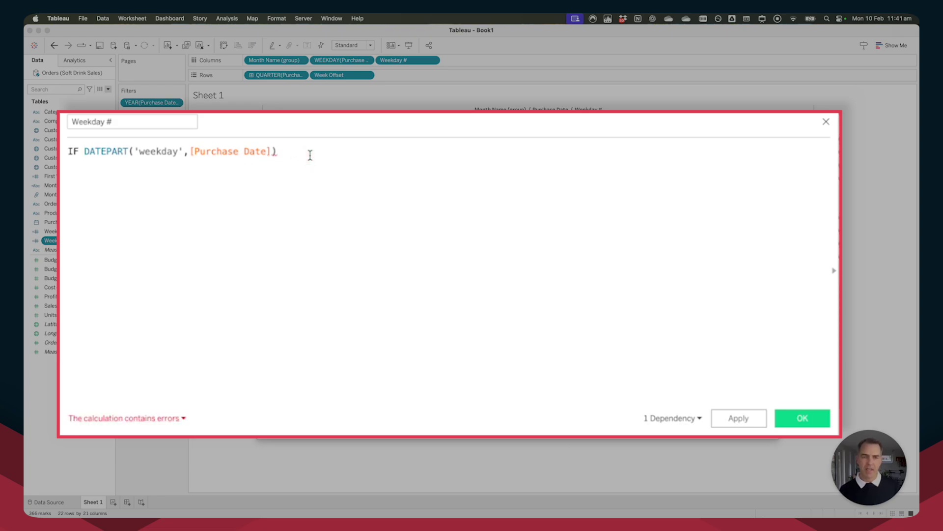
type("= 1")
key("Return")
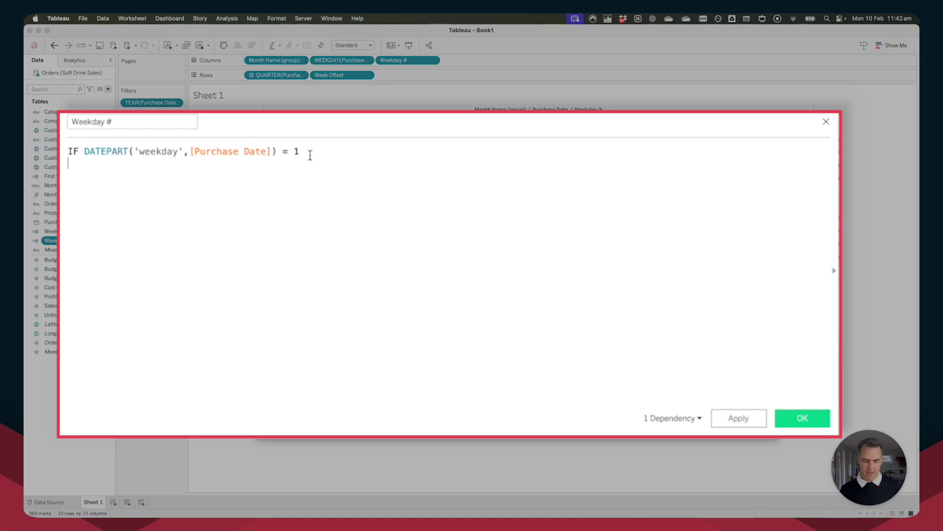
Complete the Weekday # condition with THEN 7 ELSE DATEPART('weekday',[Purchase Date]) -1 END and save it.
type("THEN ")
type("7 ")
type("ELSE")
left_click_drag(84, 151, 276, 152)
key("ctrl+c")
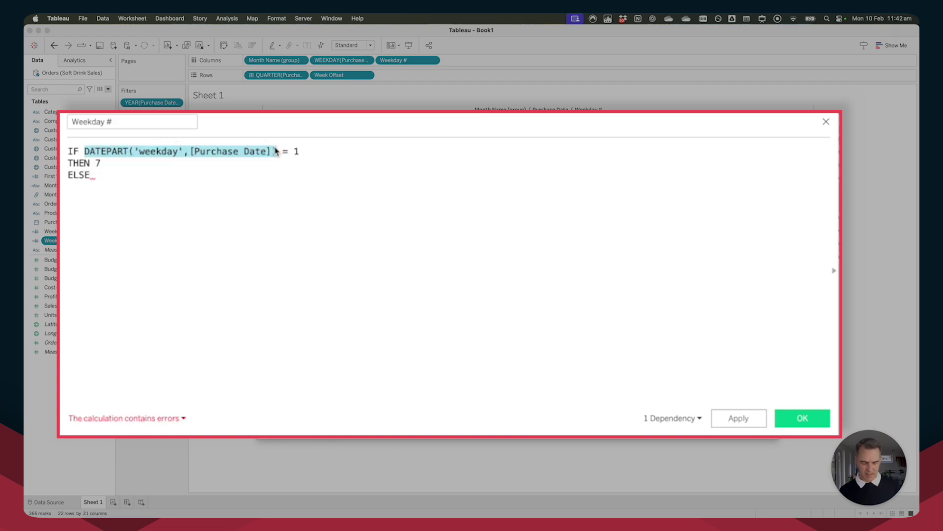
left_click(142, 173)
key("ctrl+v")
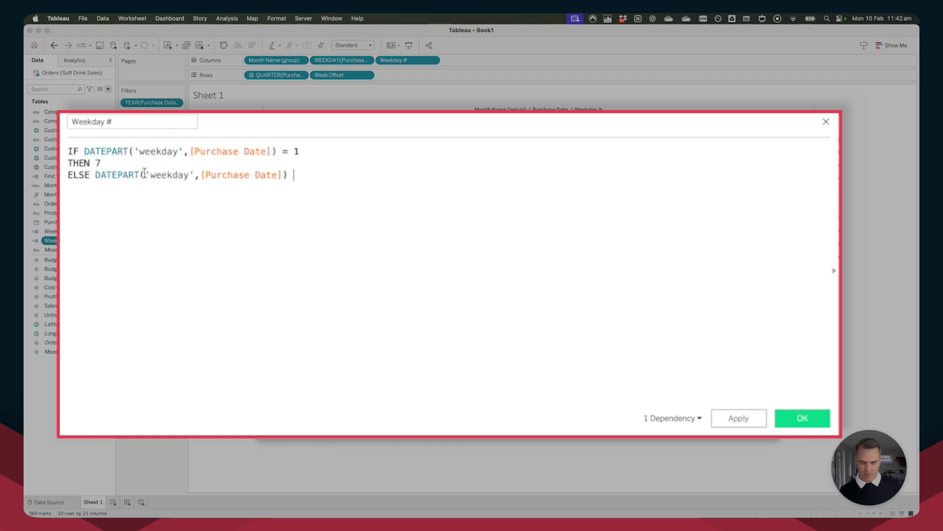
type("END")
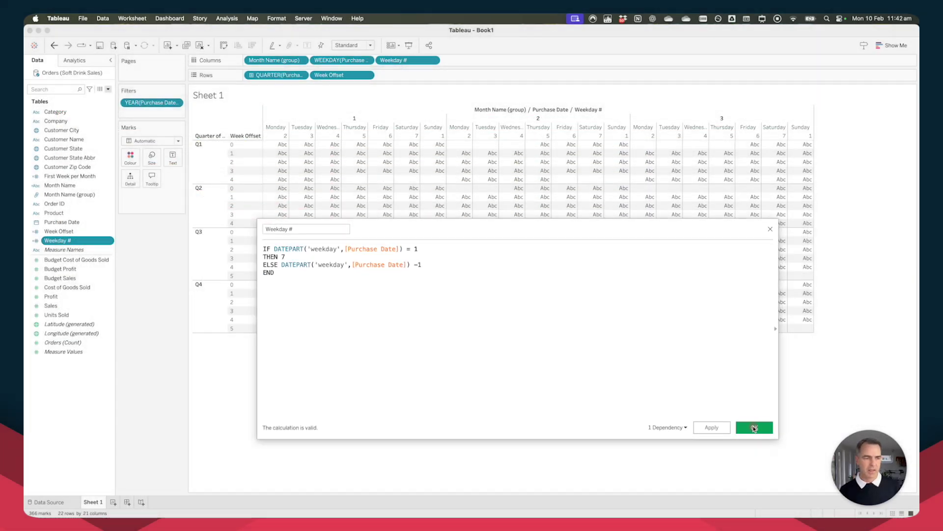
left_click(754, 425)
mouse_move(280, 148)
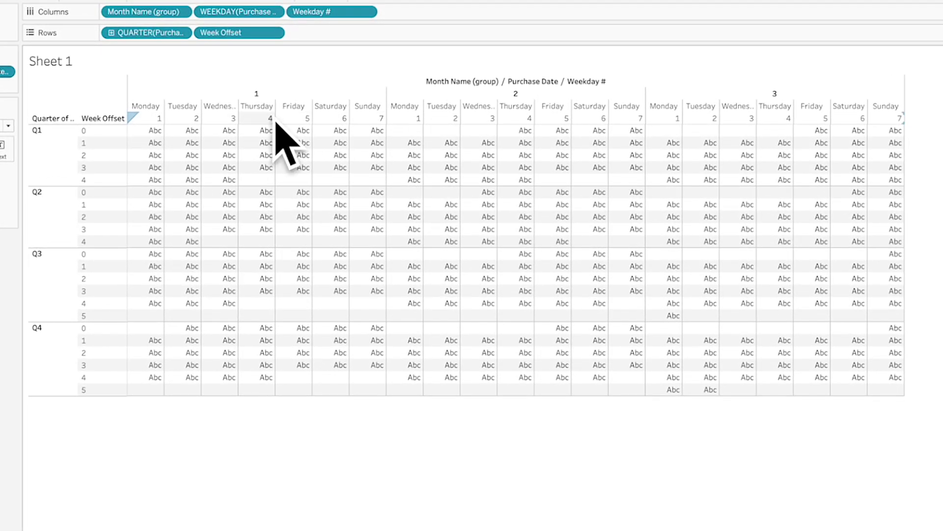
mouse_move(308, 276)
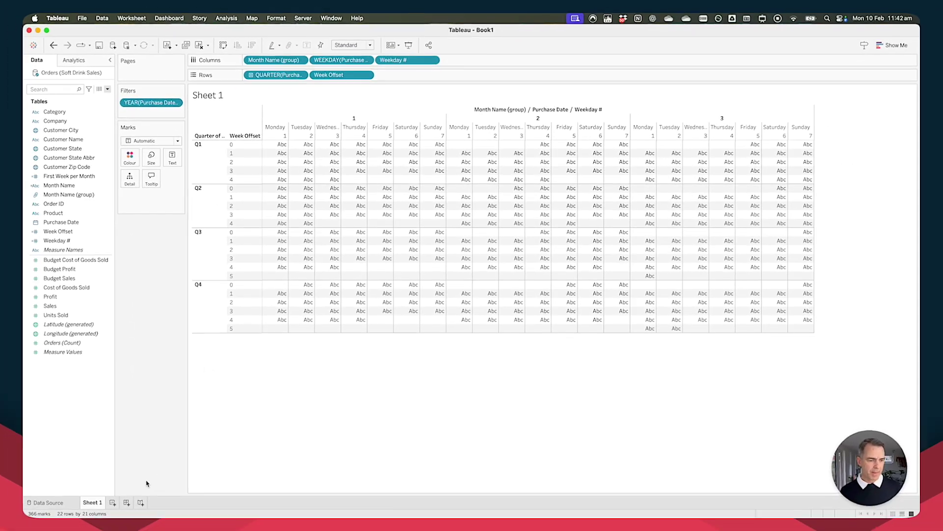
Add a new worksheet and filter it by the year of Purchase Date to 2024.
left_click(113, 502)
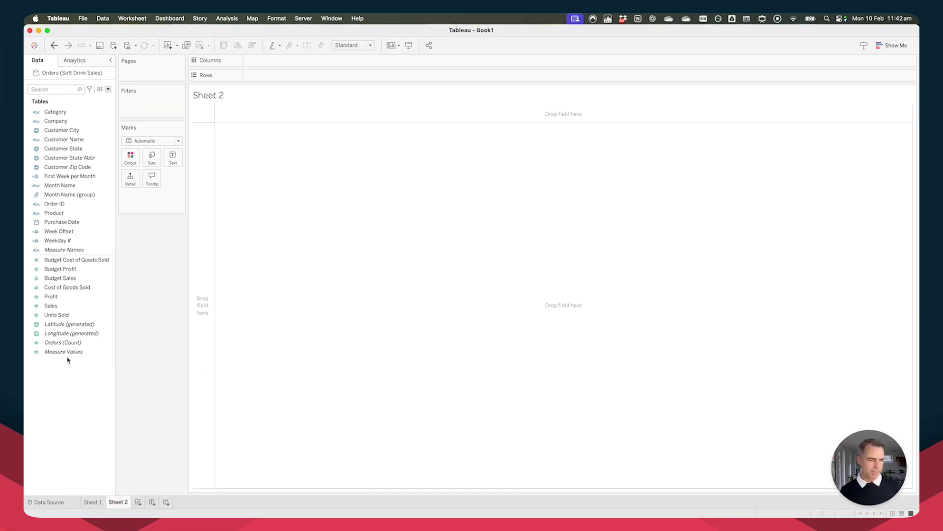
left_click_drag(62, 222, 161, 112)
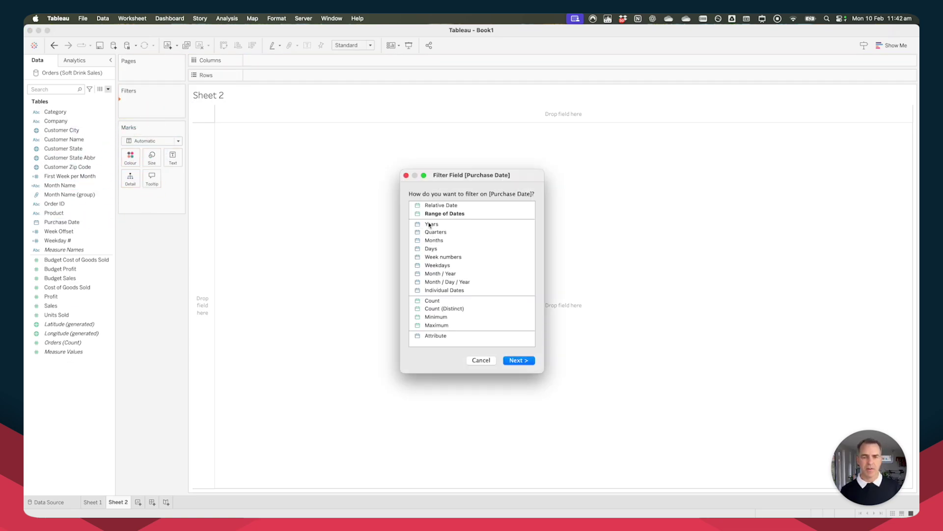
double_click(430, 224)
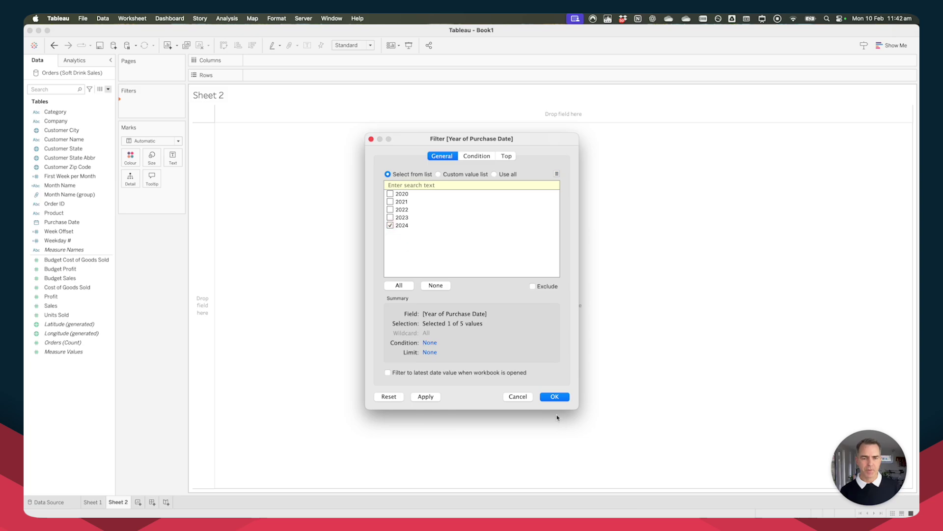
left_click(555, 396)
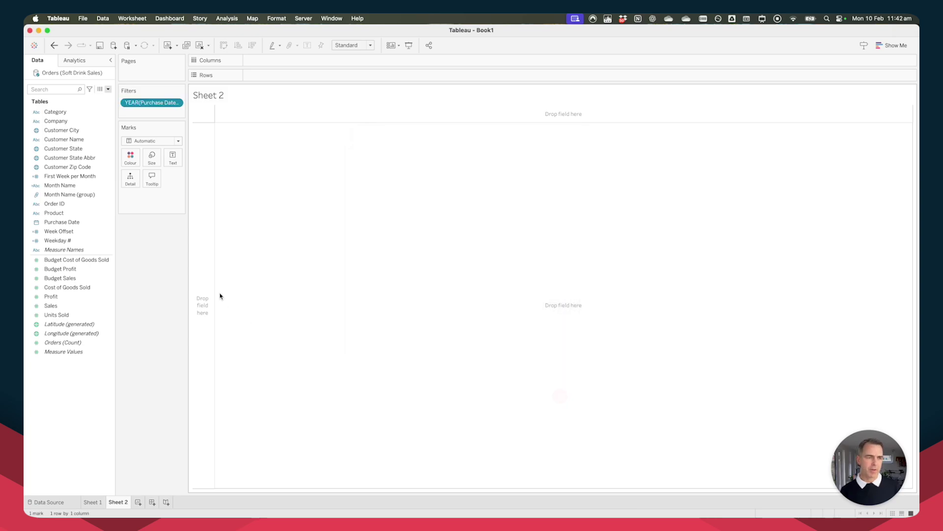
Create a calculated field named Day Point and start its expression with the MAKEPOINT function.
left_click(108, 90)
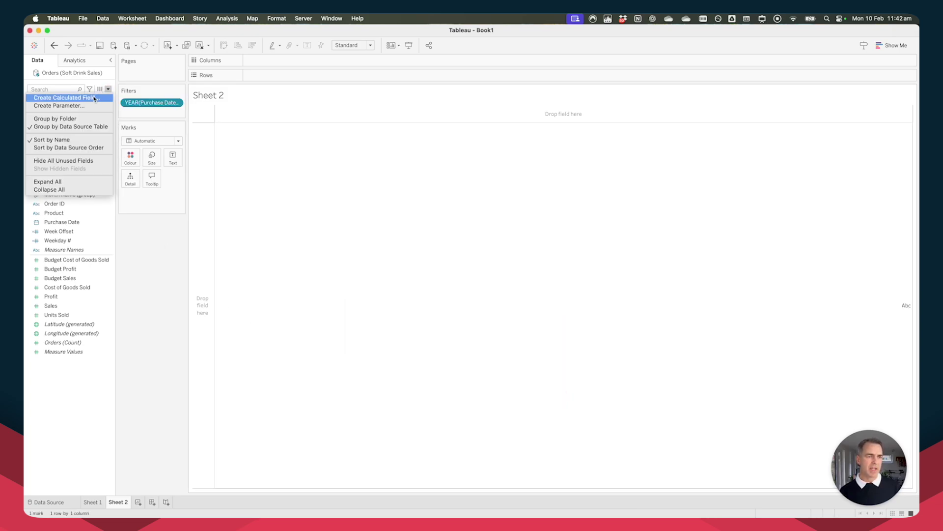
left_click(94, 98)
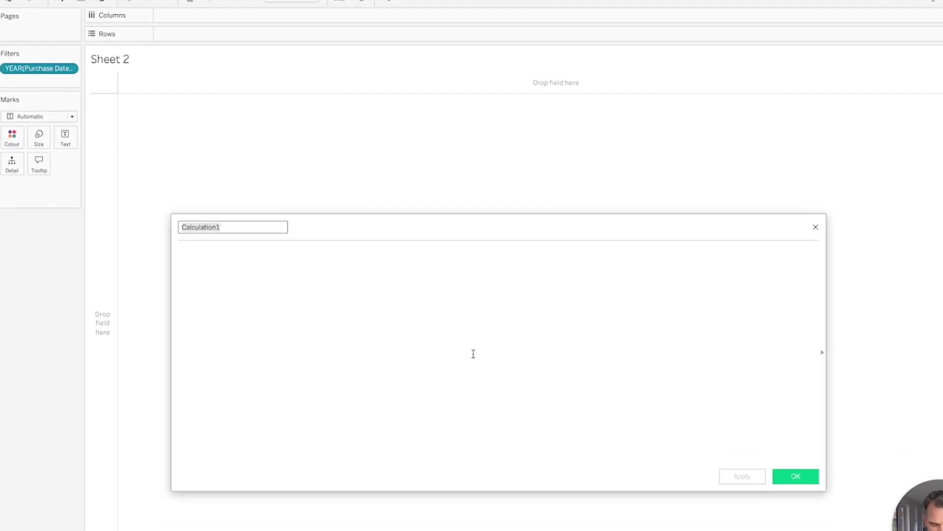
type("Day Point")
left_click(410, 362)
type("mak")
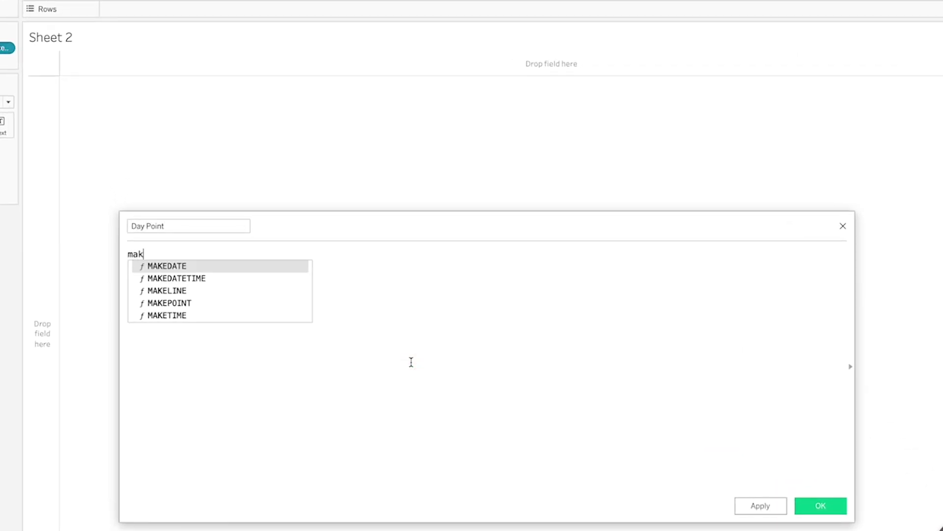
type("e")
double_click(235, 299)
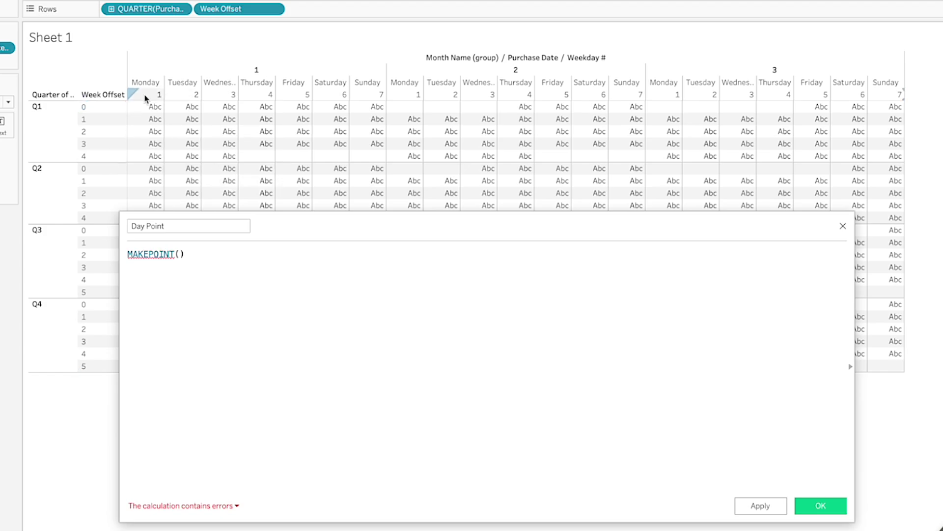
Complete the Day Point calculation as MAKEPOINT([Week Offset],[Weekday #]) and save it.
left_click(181, 252)
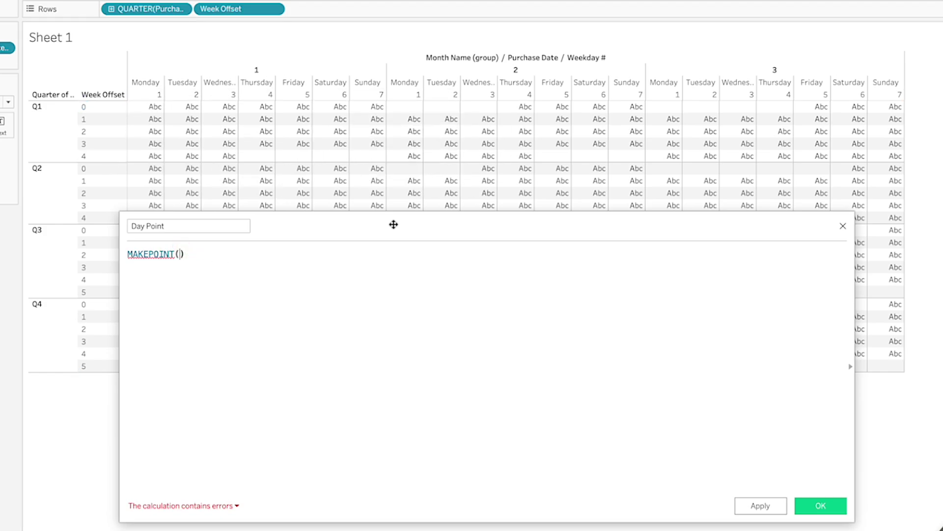
type("[week")
key("Down")
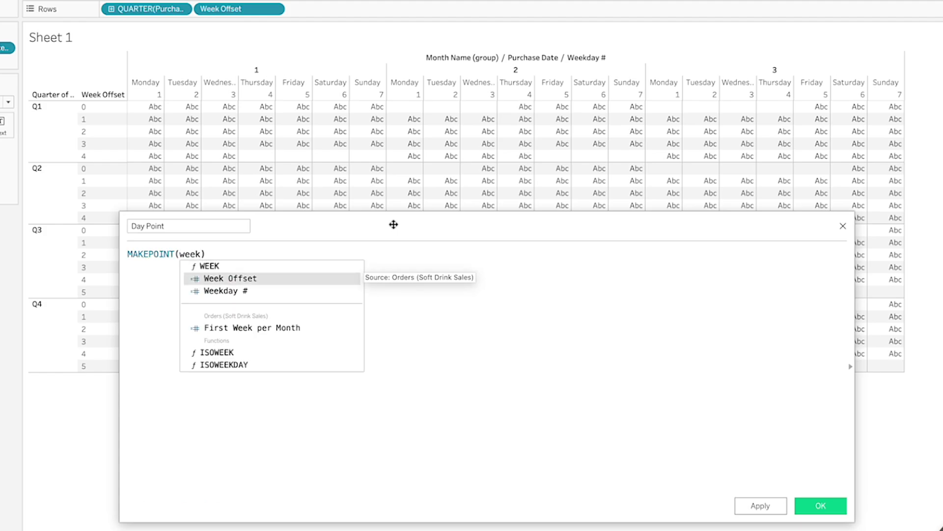
key("Return")
type(",")
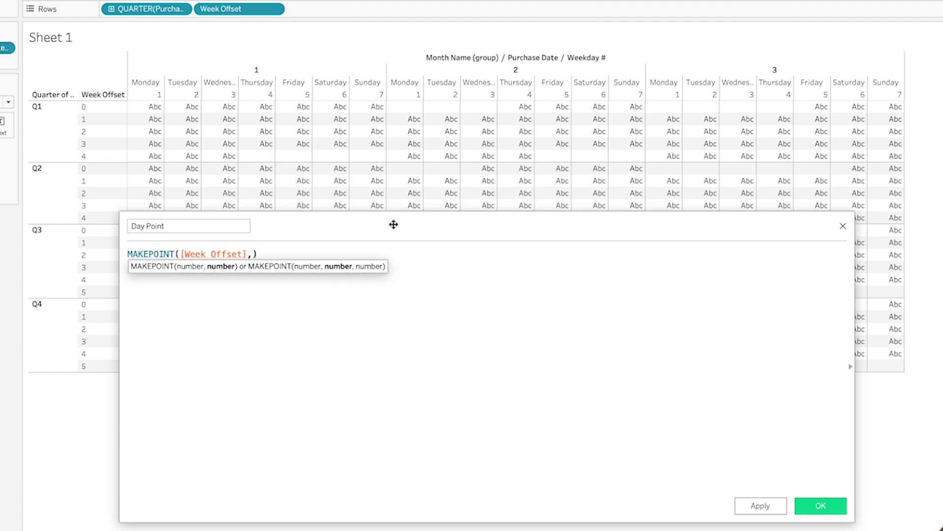
type("wee")
key("Down")
key("Down")
key("Return")
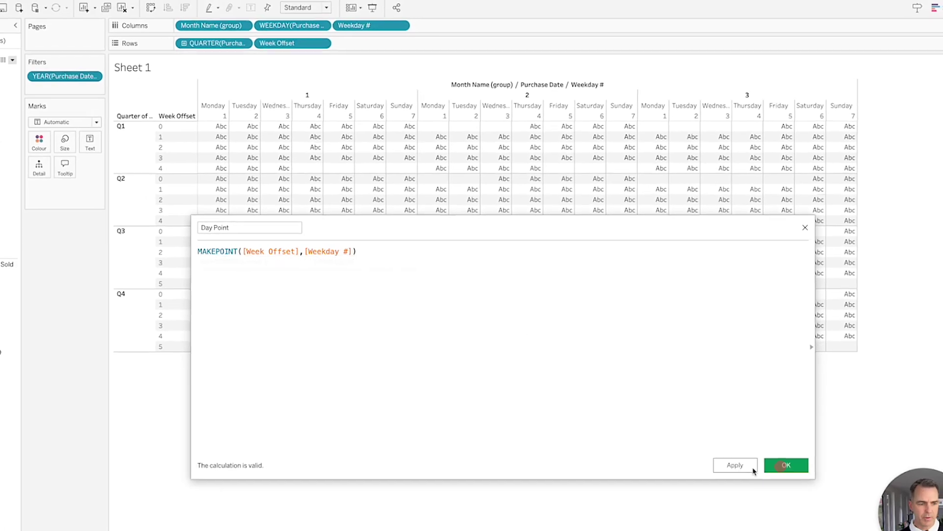
left_click(821, 506)
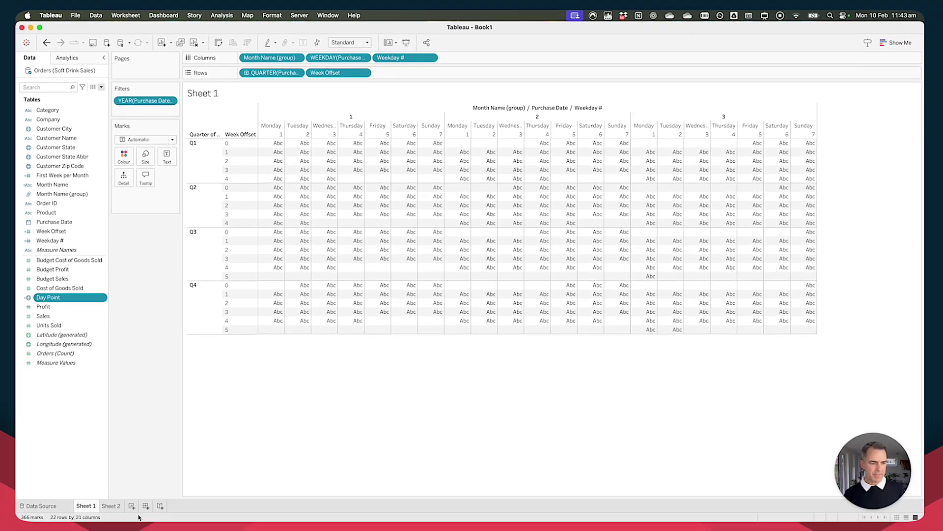
Plot Day Point as map points on Sheet 2 and compare the layout with the Sheet 1 table.
left_click(121, 506)
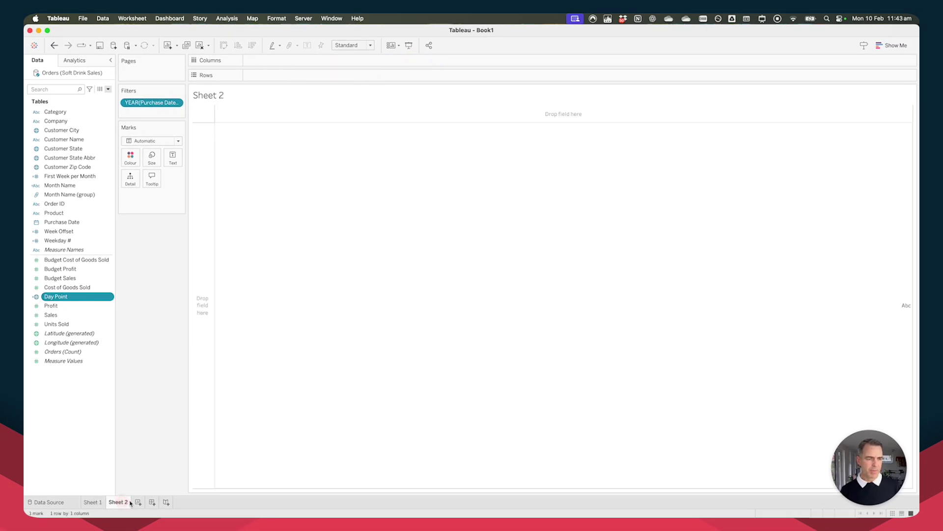
double_click(57, 297)
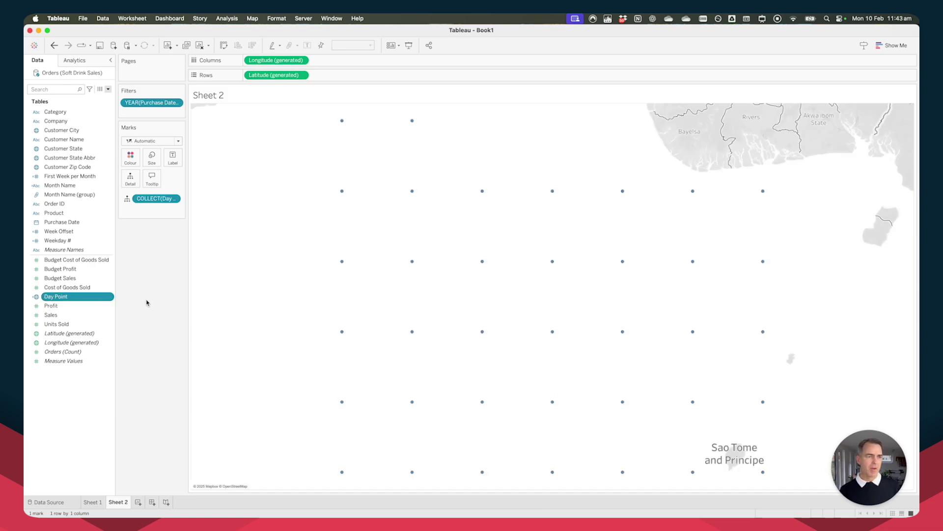
left_click(93, 502)
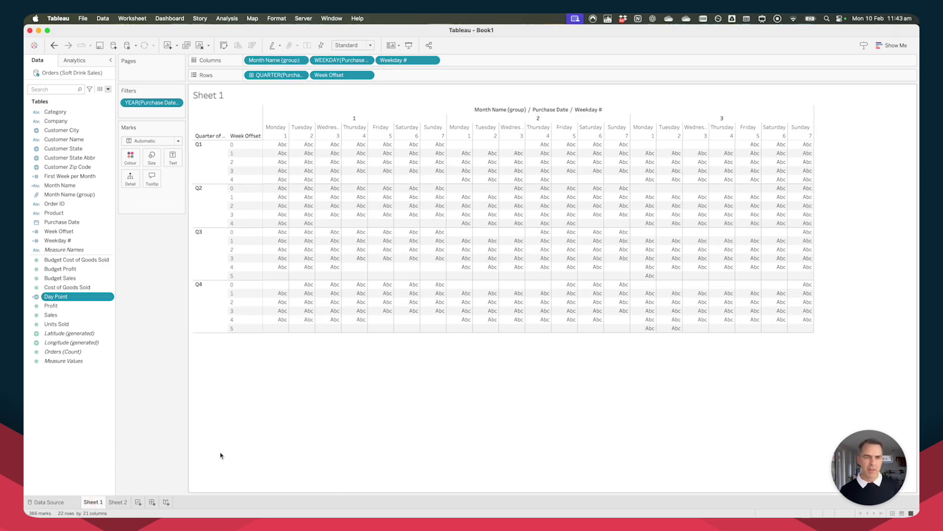
left_click(118, 502)
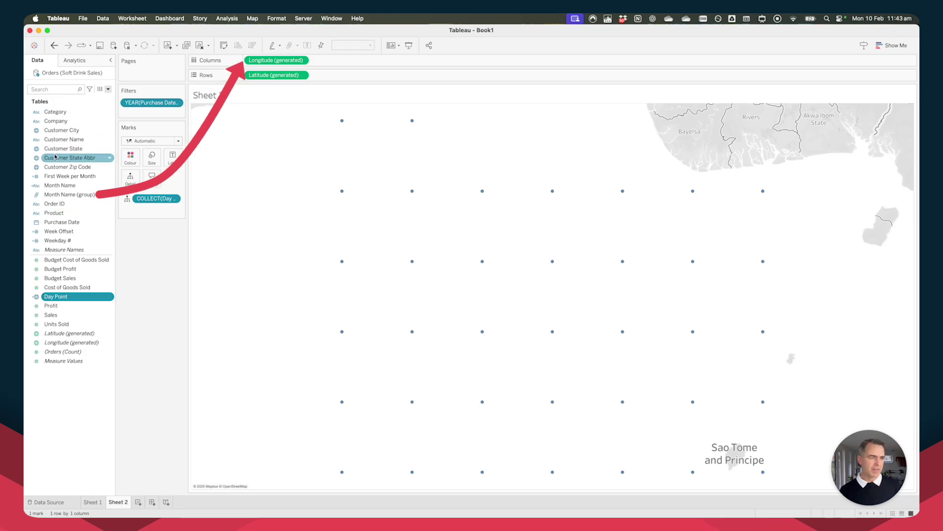
Add Month Name (group) before Longitude in the columns and QUARTER(Purchase Date) before Latitude in the rows.
left_click_drag(69, 194, 248, 61)
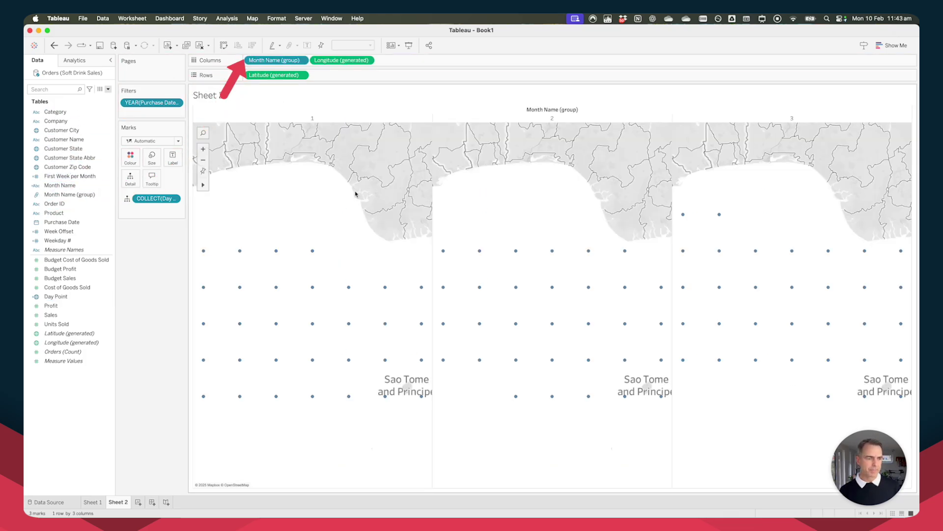
left_click(69, 223)
left_click_drag(69, 222, 260, 78)
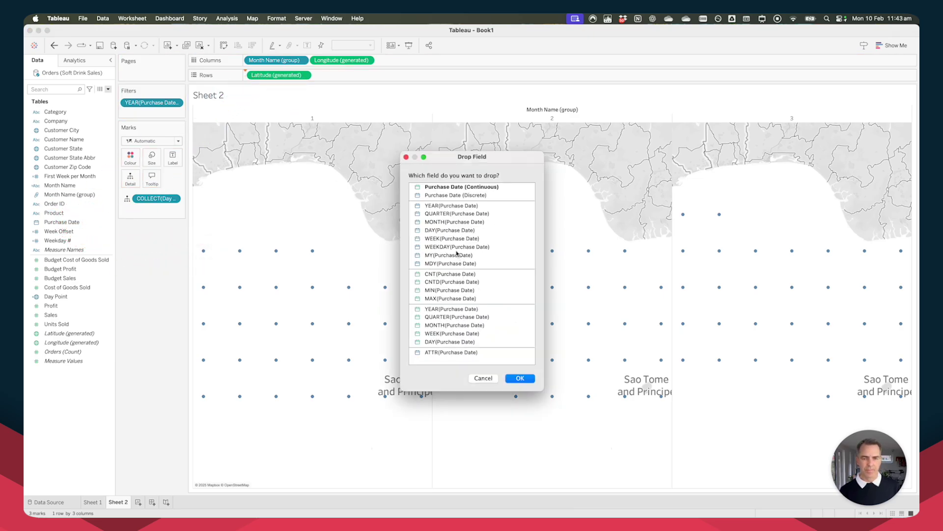
left_click(434, 214)
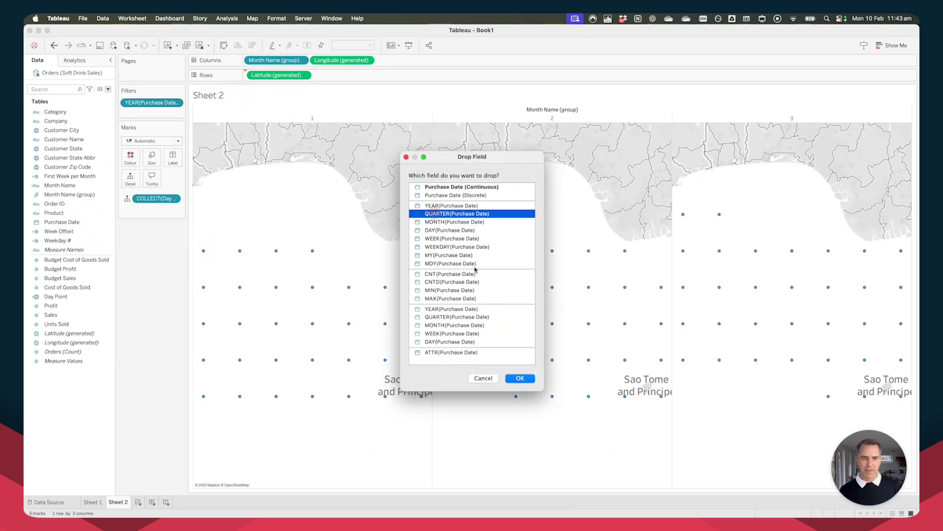
left_click(515, 378)
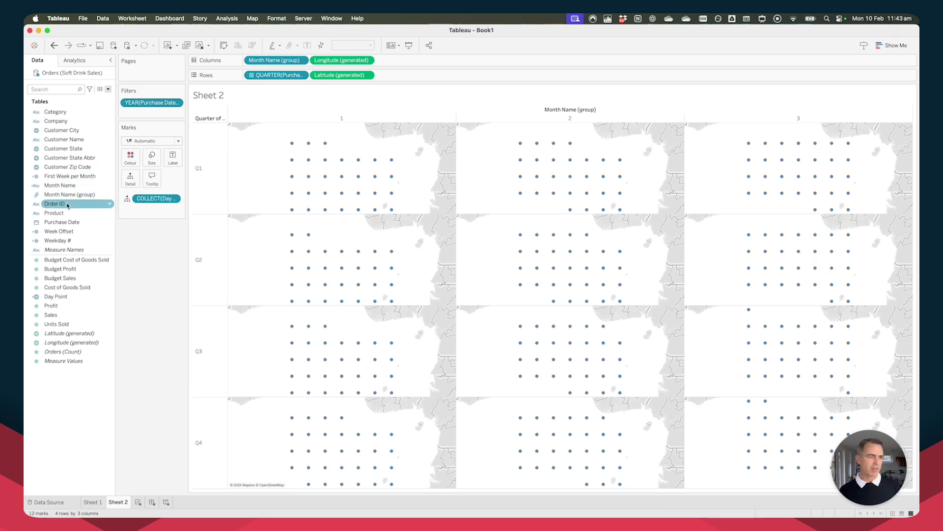
Label the points with DAY(Purchase Date) and change the mark type to Circle.
left_click_drag(68, 222, 174, 160)
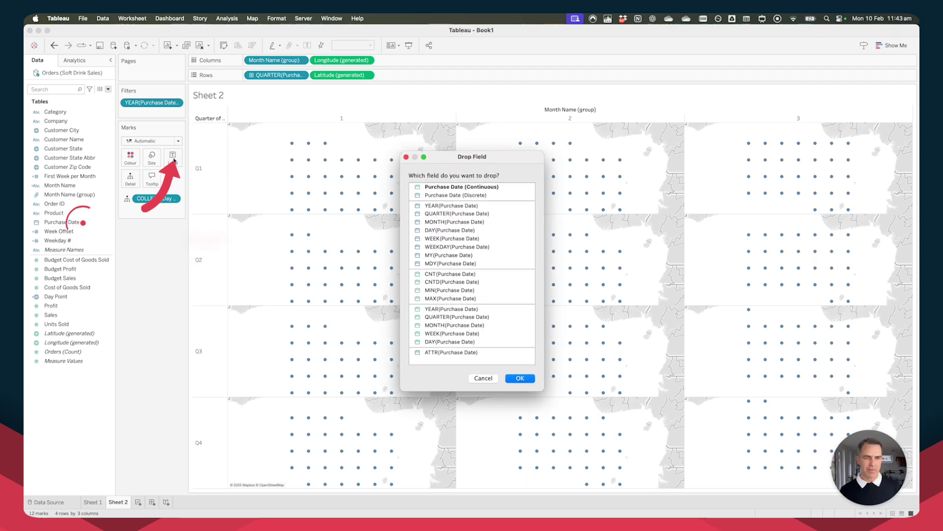
left_click(447, 231)
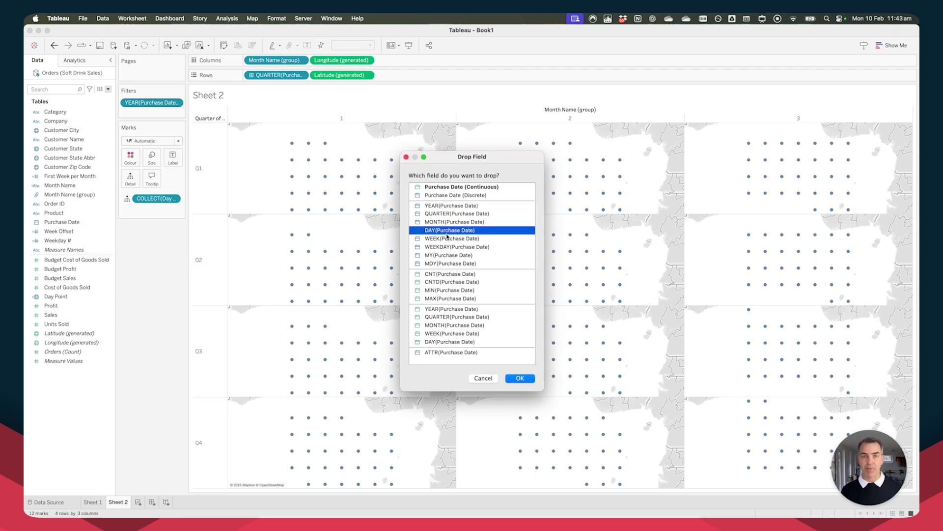
left_click(521, 378)
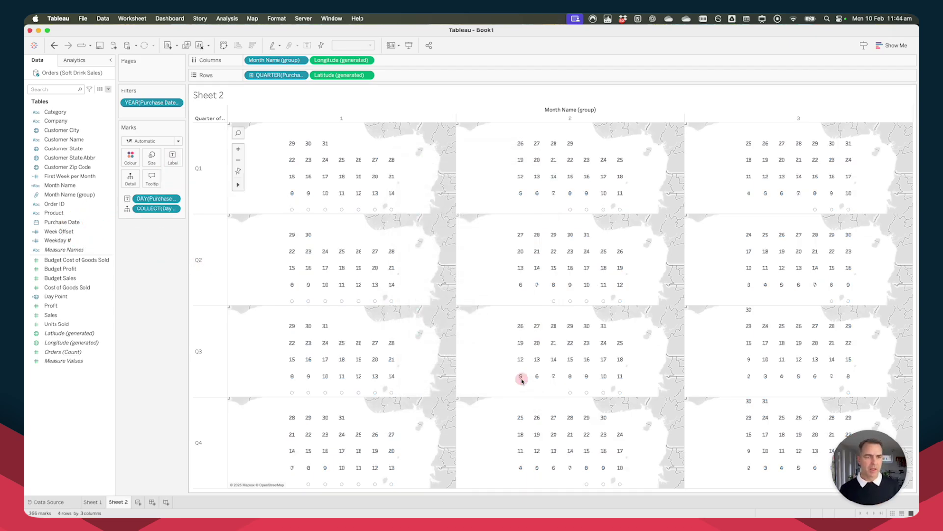
left_click(140, 140)
left_click(138, 202)
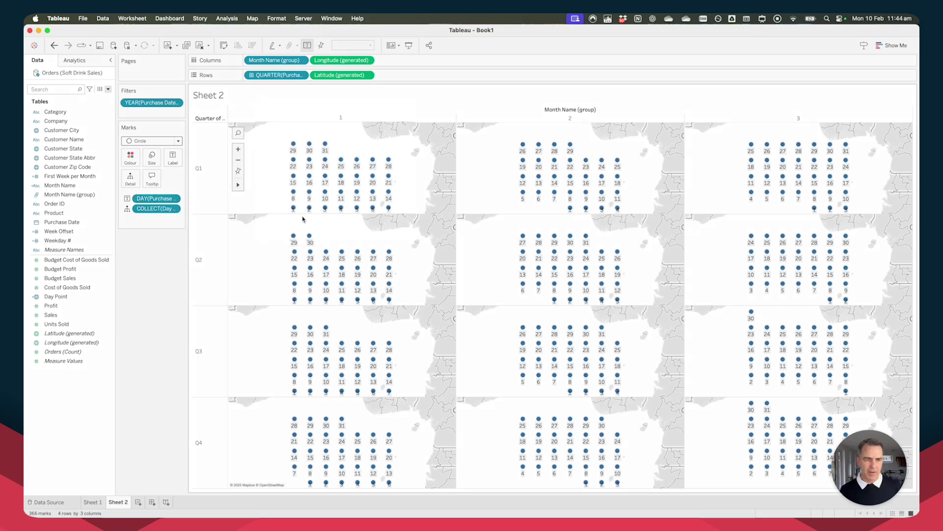
Check the week order on Sheet 1, and change Week Offset to -(DATEPART('week', [Purchase Date]) - [First Week per Month]) to flip the Sheet 2 calendars.
mouse_move(293, 189)
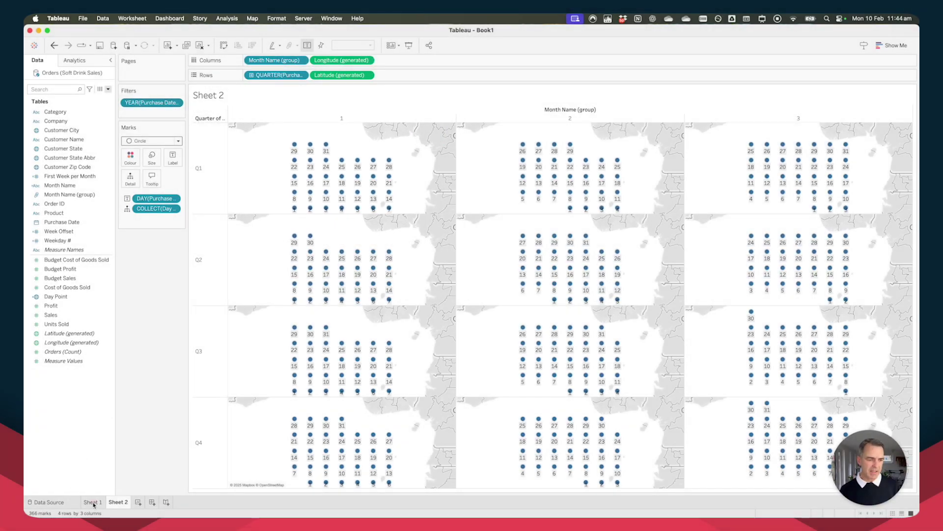
left_click(92, 502)
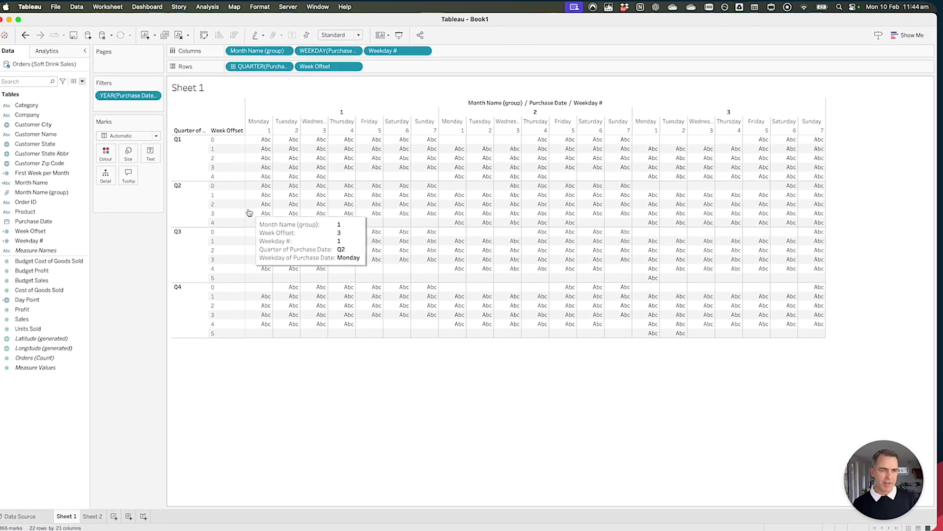
left_click(215, 175)
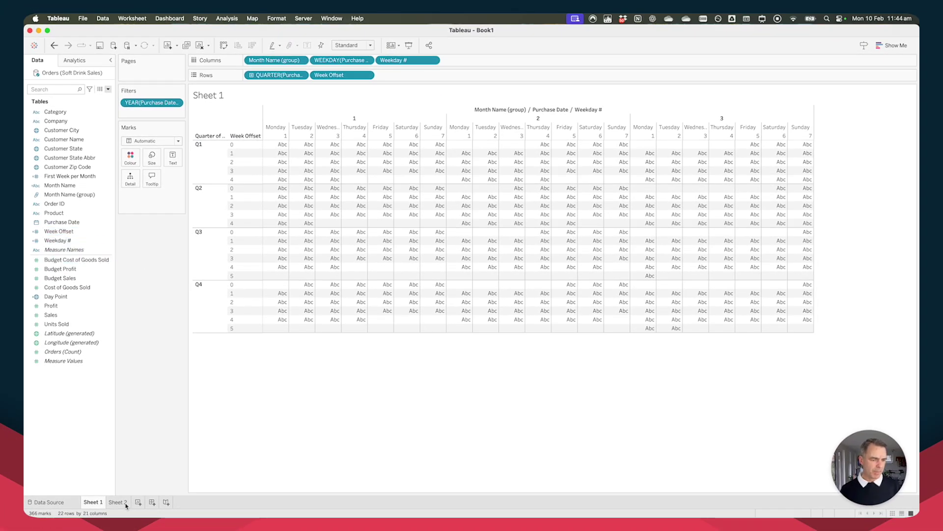
left_click(125, 504)
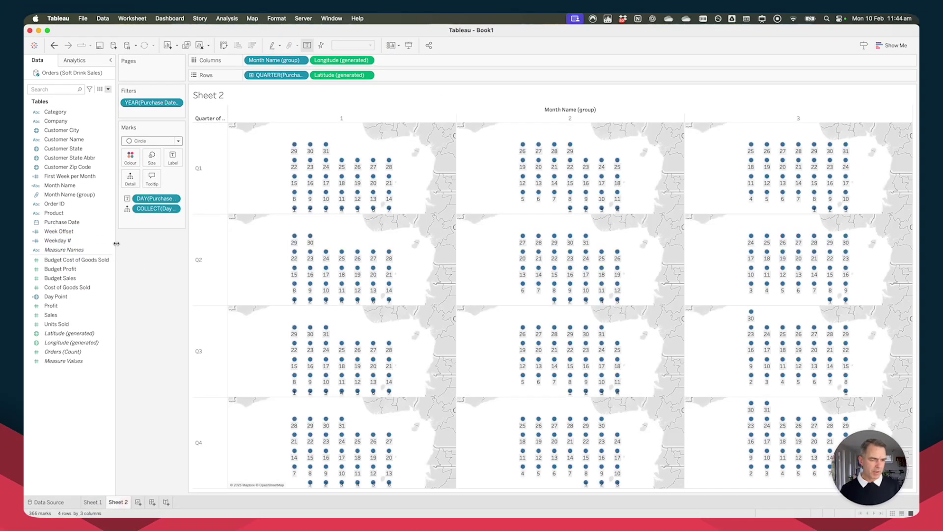
right_click(63, 240)
right_click(64, 232)
left_click(77, 278)
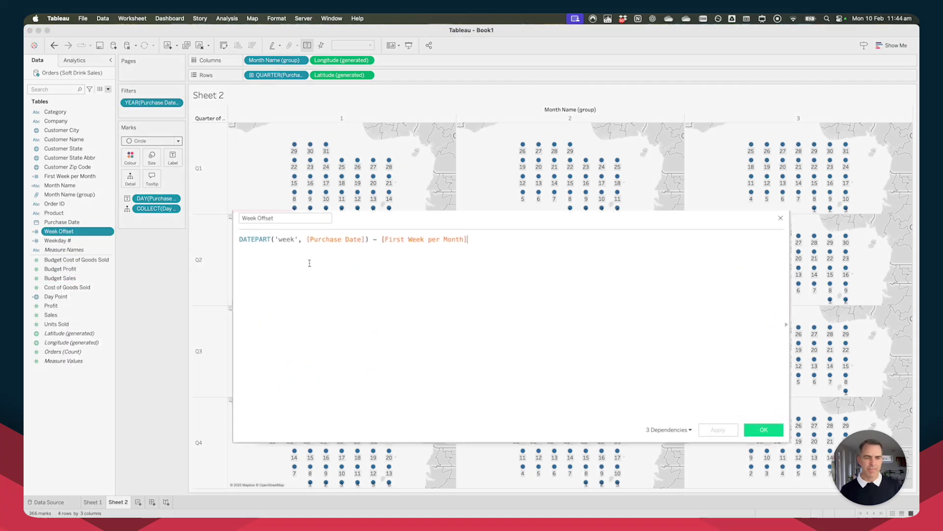
type(")")
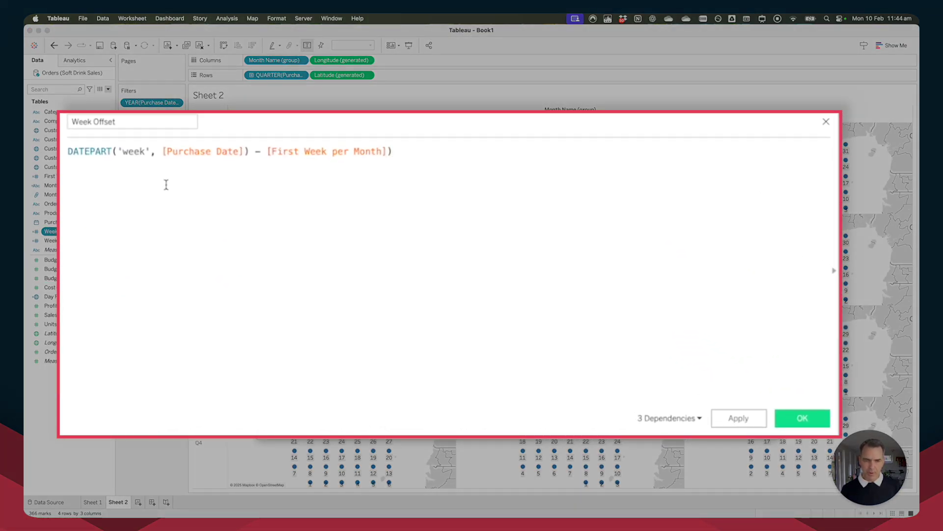
key("super+Left")
type("(")
key("Left")
type("-")
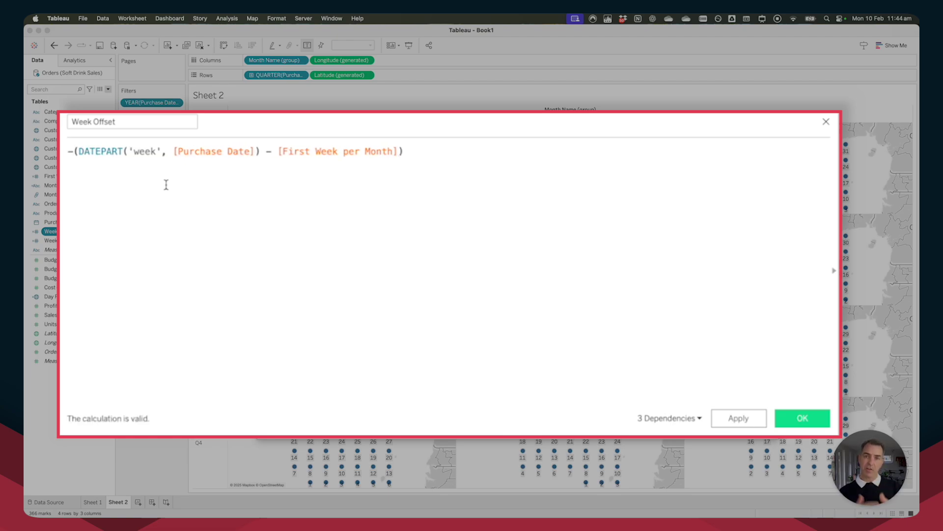
left_click(792, 419)
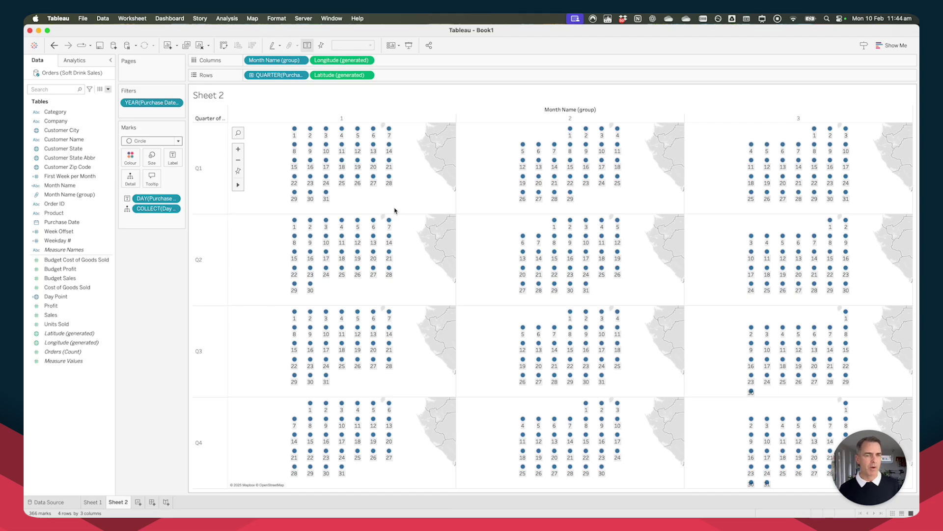
Give the circle marks a dark grey border in their colour effects.
left_click(130, 155)
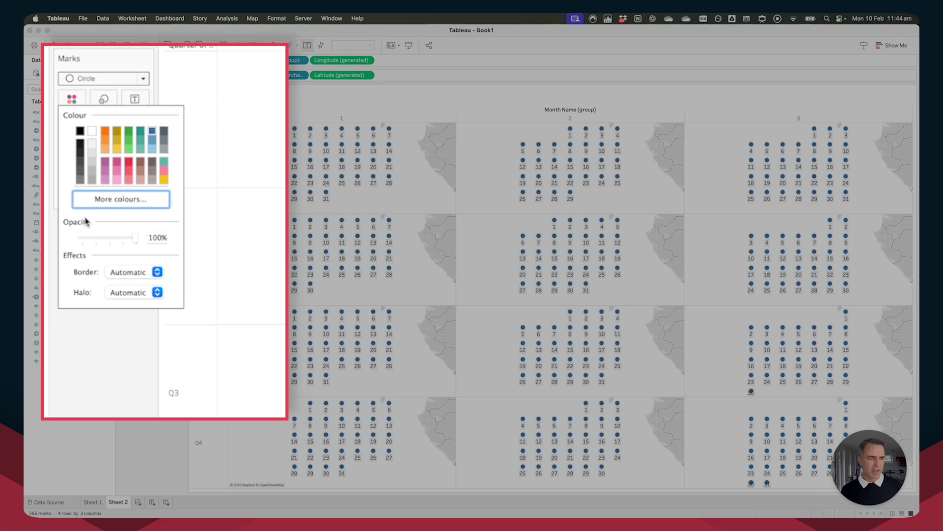
left_click(128, 293)
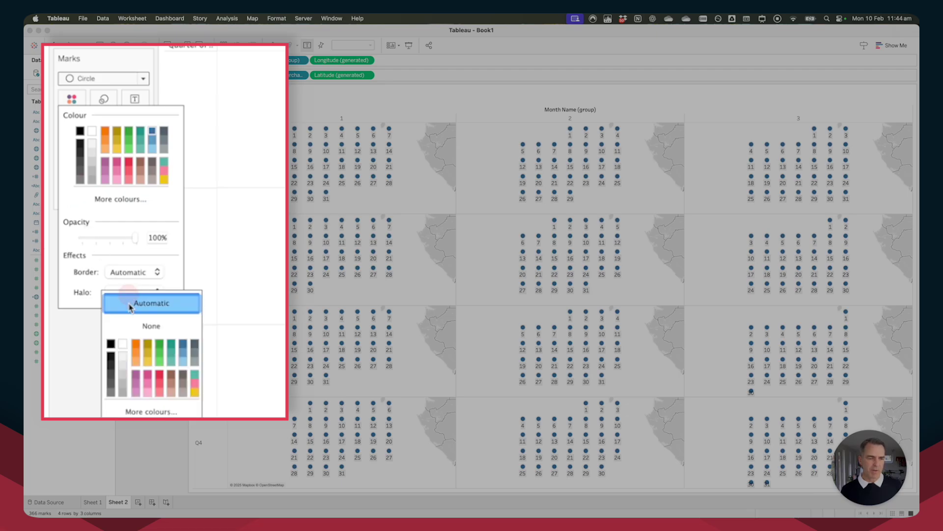
left_click(130, 272)
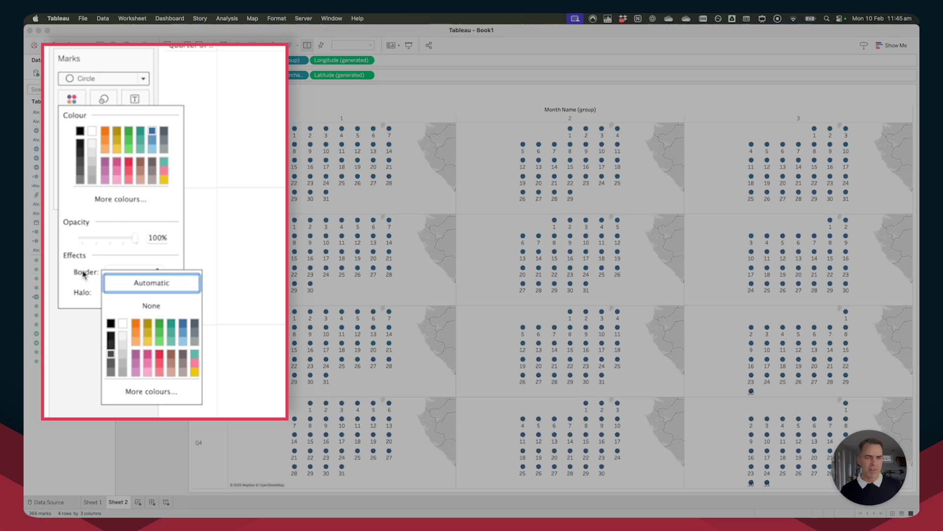
Align the day labels to the horizontal centre and vertical middle of the circle marks.
left_click(133, 100)
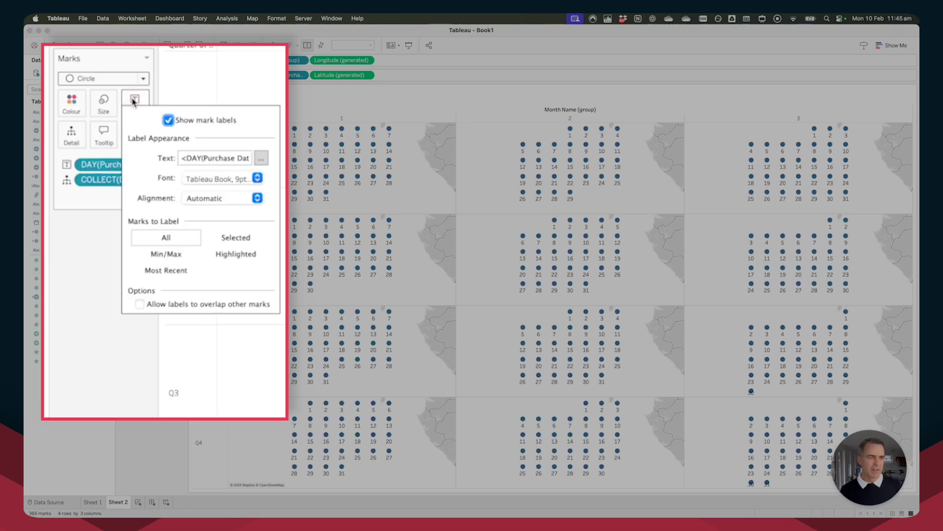
left_click(199, 198)
left_click(214, 252)
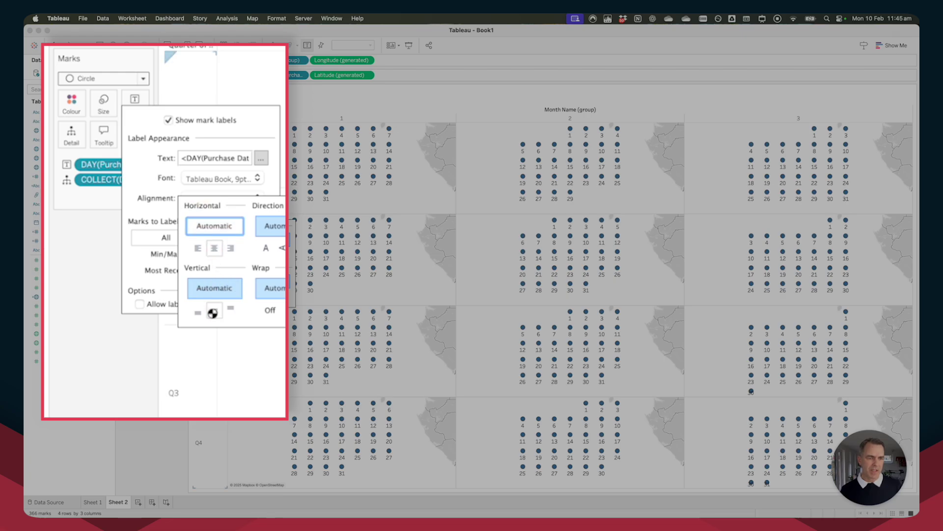
left_click(207, 311)
left_click(212, 310)
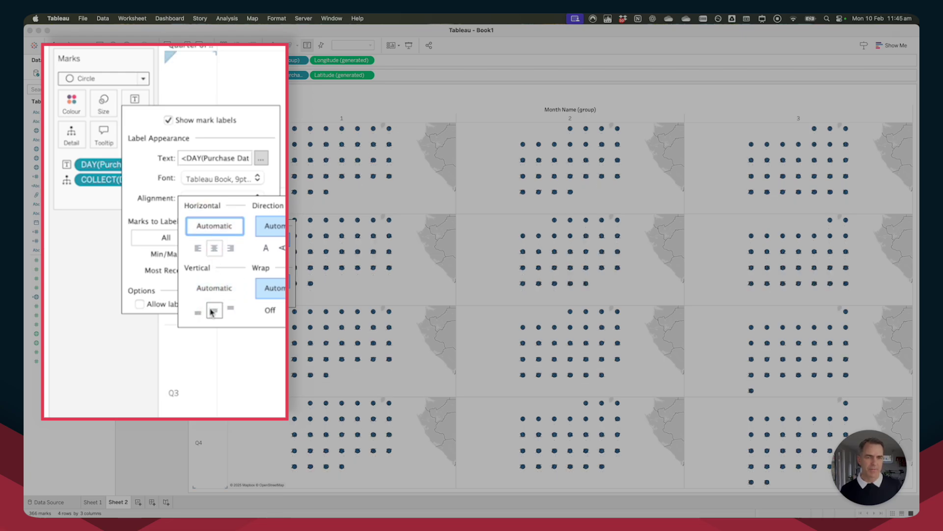
Allow the day labels to overlap other marks and enlarge the circles until neighbouring days nearly touch.
left_click(139, 304)
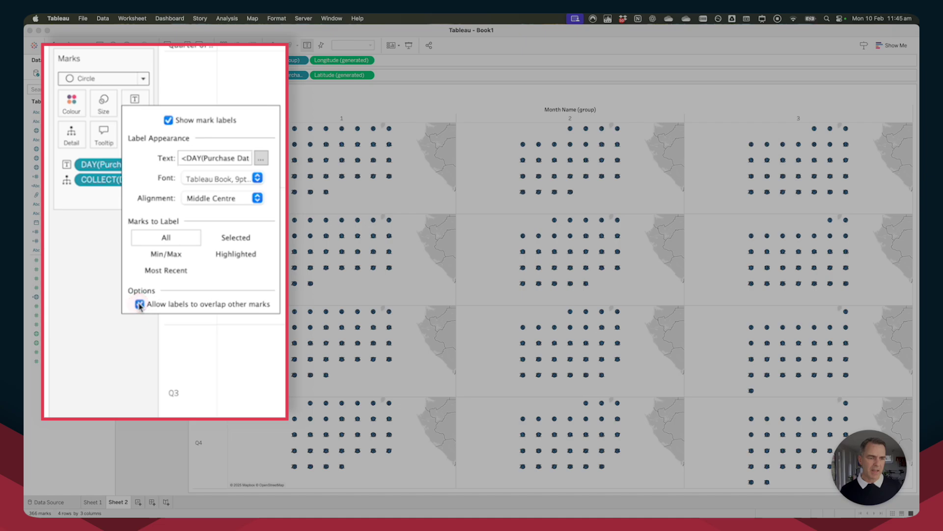
left_click(79, 295)
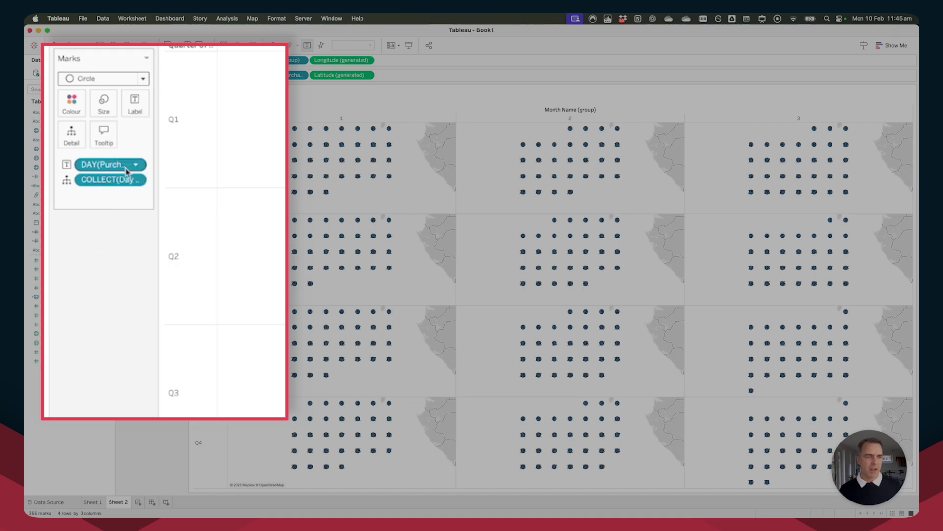
left_click(110, 101)
left_click_drag(126, 126, 153, 128)
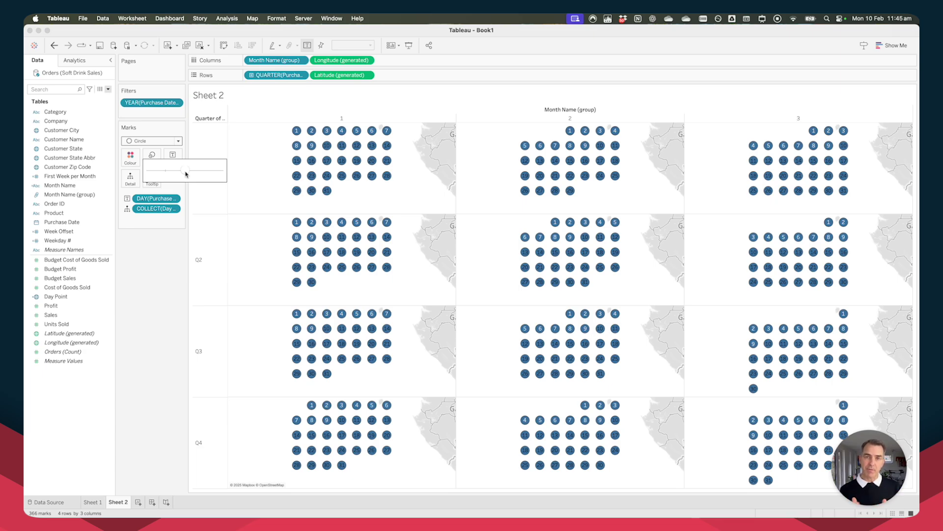
left_click_drag(186, 173, 192, 172)
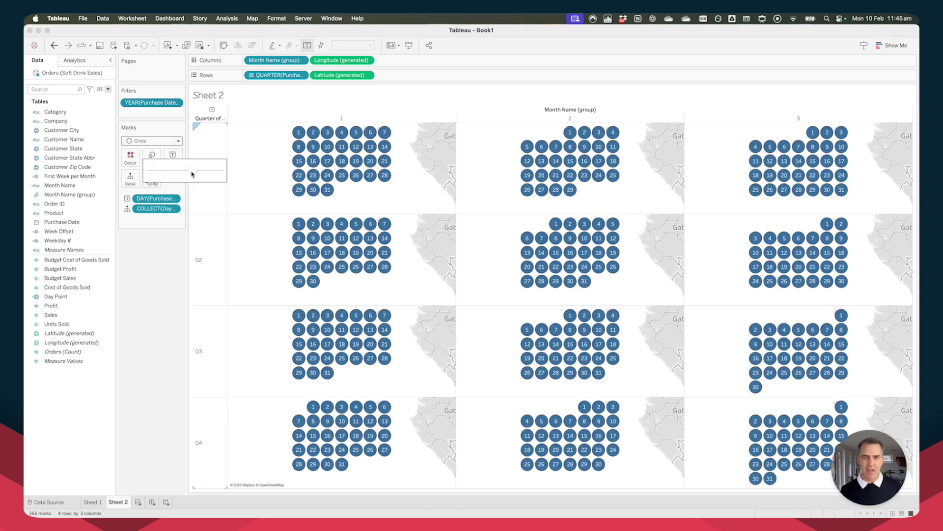
left_click(161, 306)
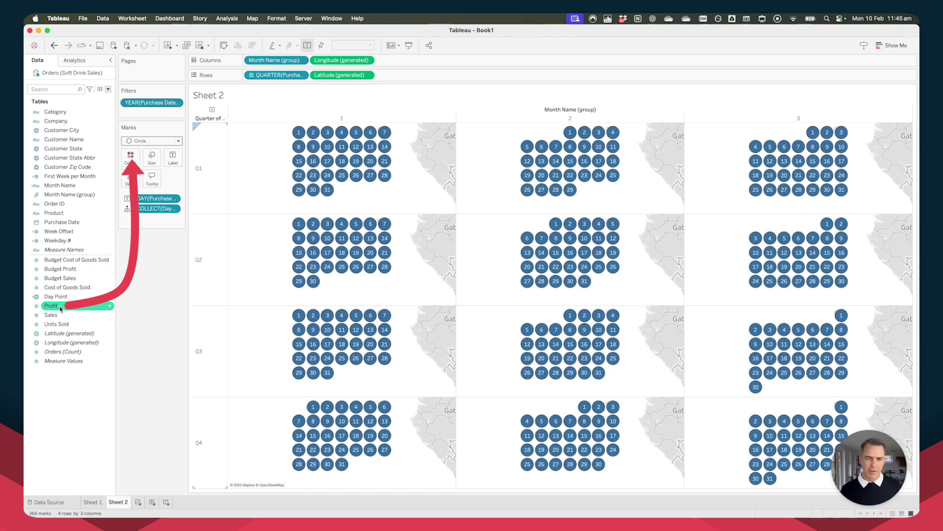
Colour the day circles by SUM(Profit), and return to Tableau from the reference calendar image in Preview.
left_click_drag(57, 308, 130, 157)
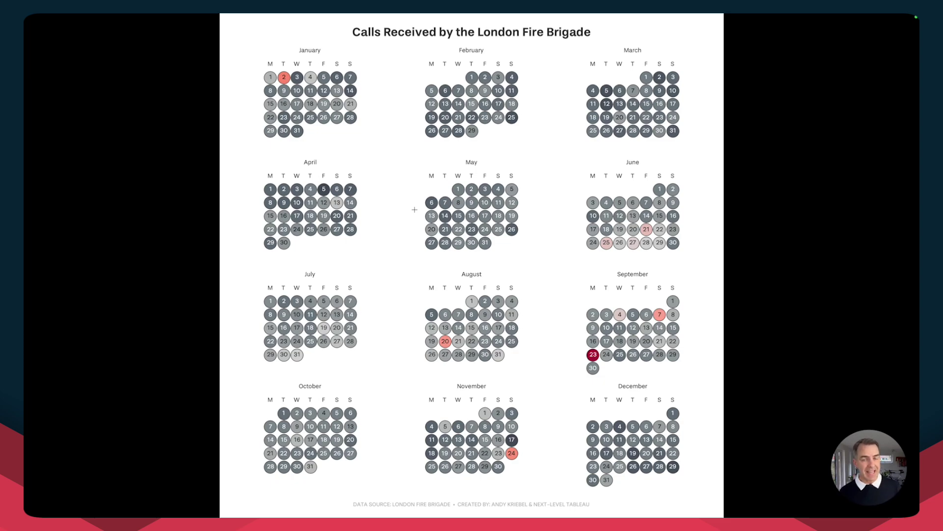
key("Escape")
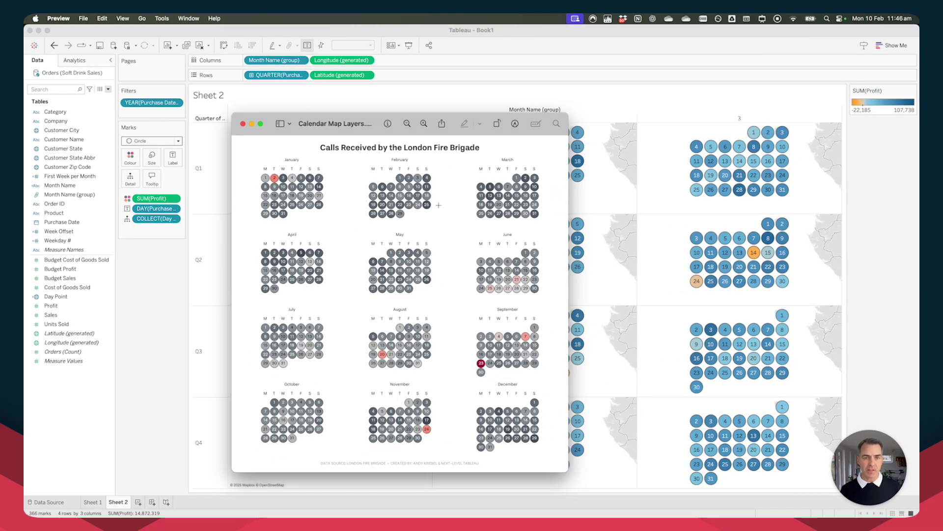
left_click(158, 265)
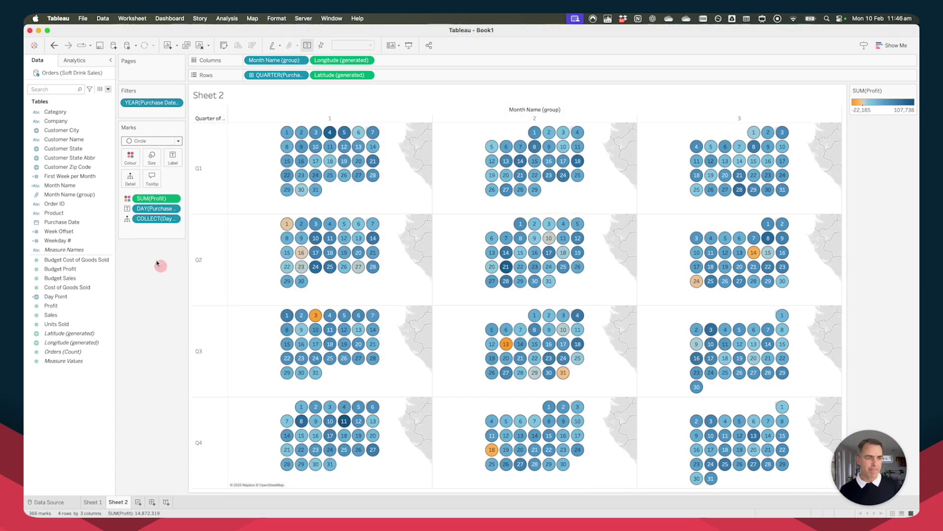
Create a new calculated field named Weekday Label.
left_click(108, 89)
left_click(87, 98)
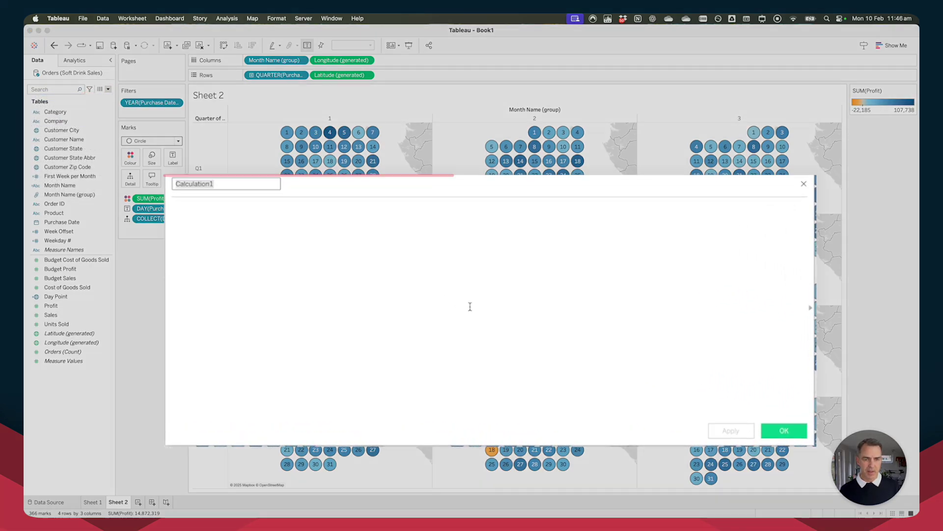
type("Weekday Label")
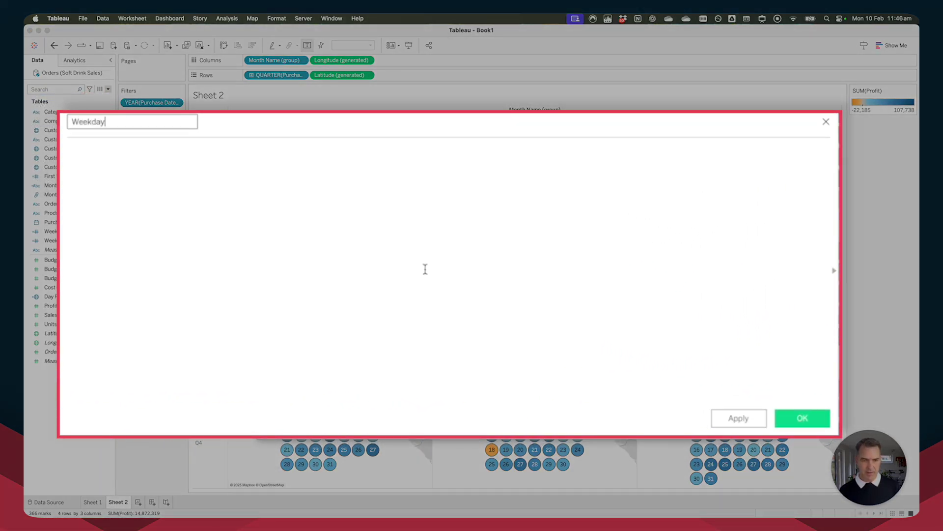
left_click(416, 268)
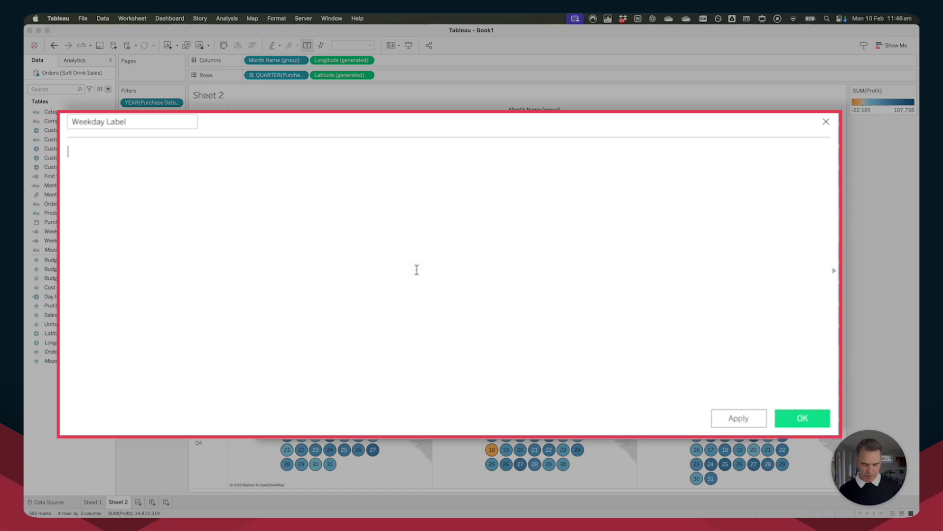
Define Weekday Label as MAKEPOINT(1,[Weekday #]) and save the calculation.
type("mak")
key("Down")
key("Down")
key("Down")
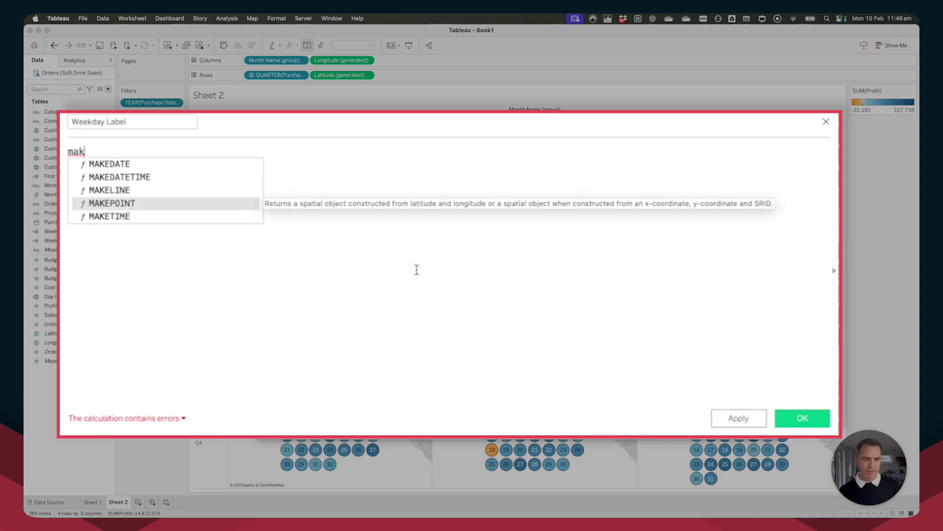
key("Return")
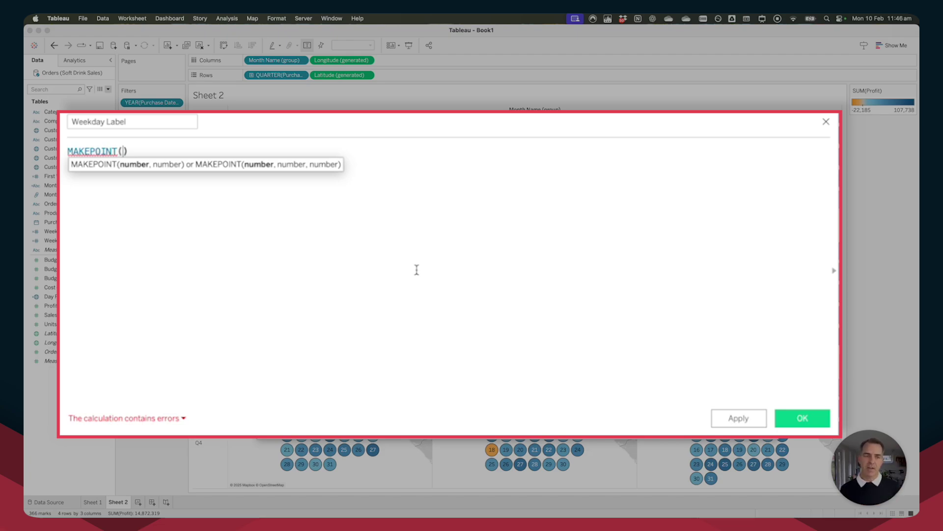
type("1")
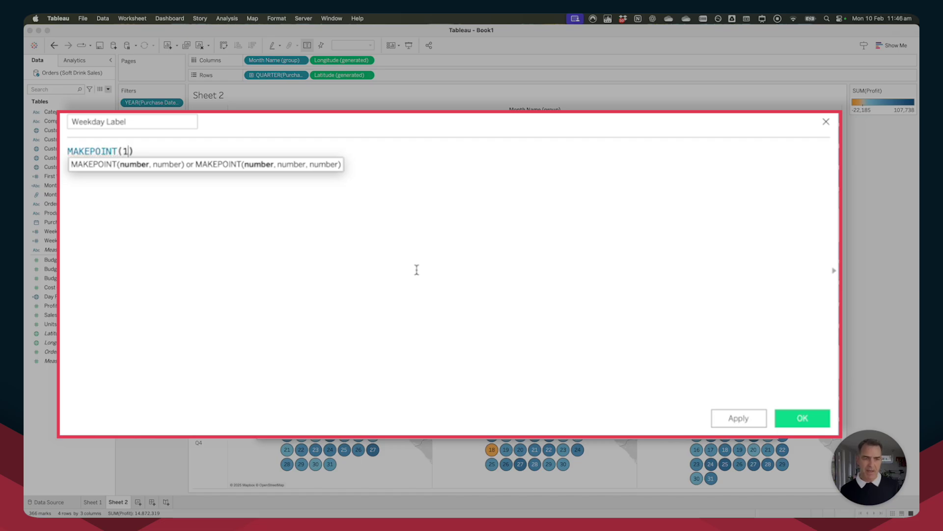
type(",")
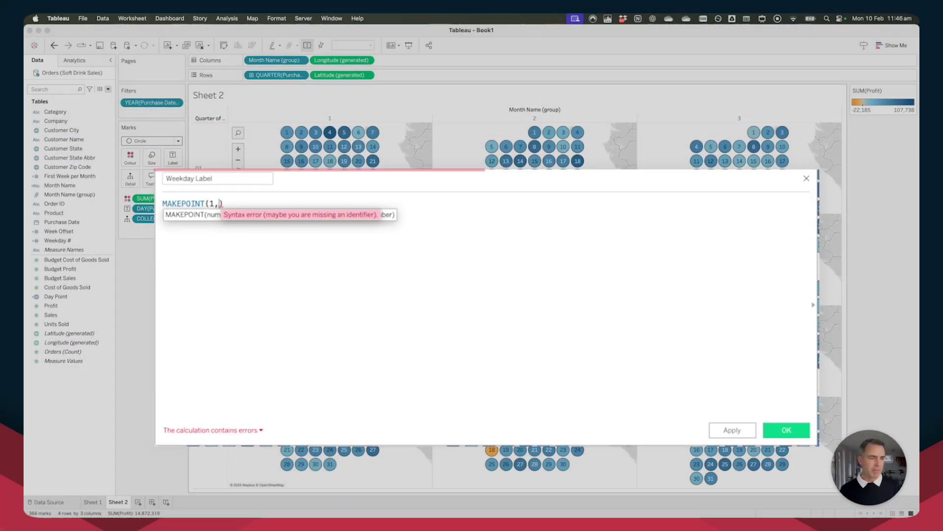
left_click(50, 241)
left_click_drag(50, 241, 287, 255)
left_click_drag(309, 254, 311, 254)
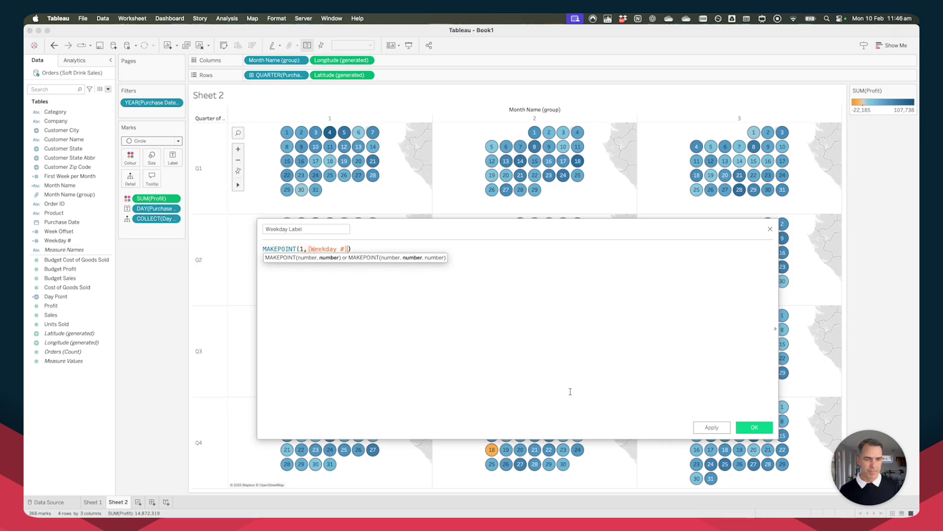
left_click(745, 428)
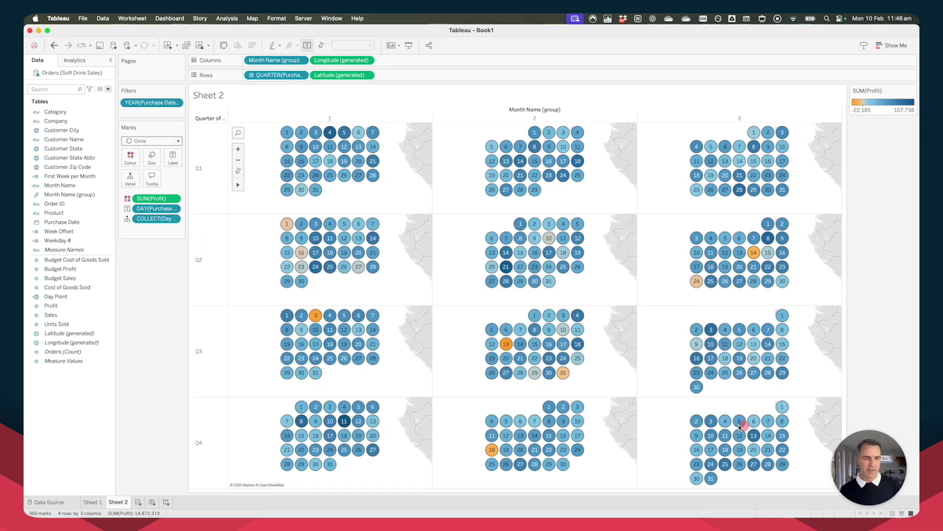
Add Weekday Label to the map as a new marks layer and set that layer's mark type to Text.
left_click_drag(61, 335, 265, 123)
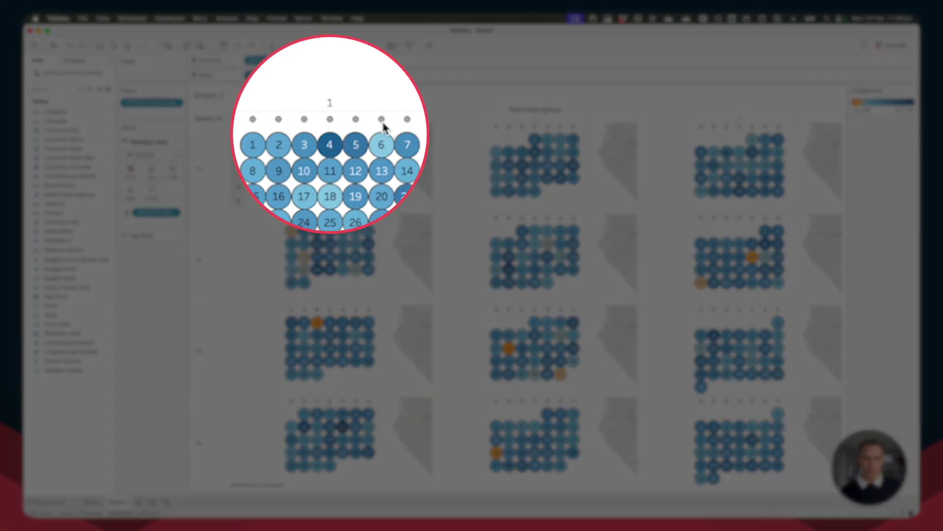
mouse_move(381, 127)
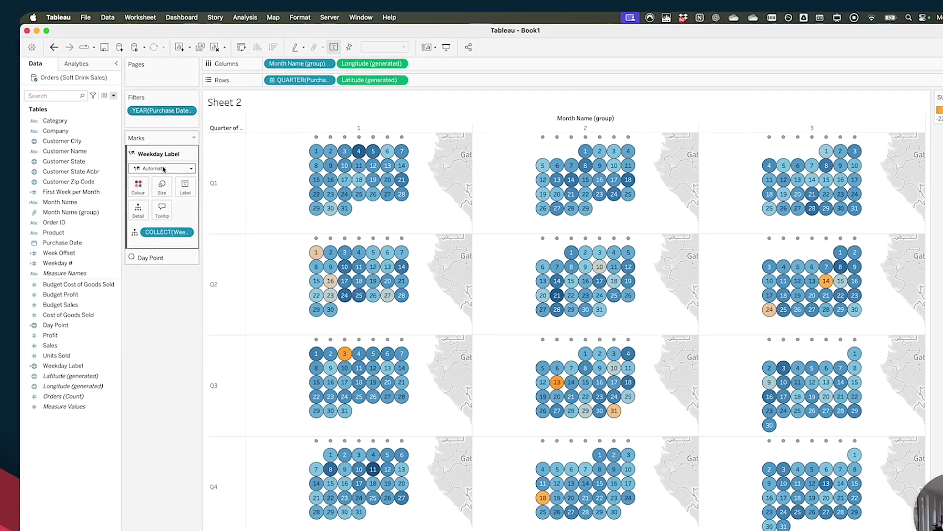
left_click(153, 155)
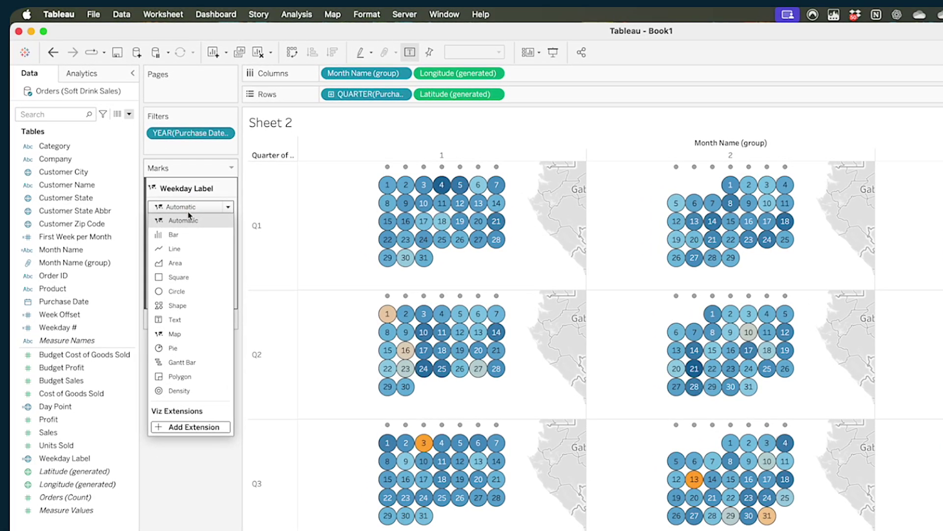
left_click(178, 320)
Show WEEKDAY(Purchase Date) as the text of the Weekday Label layer.
right_click(186, 321)
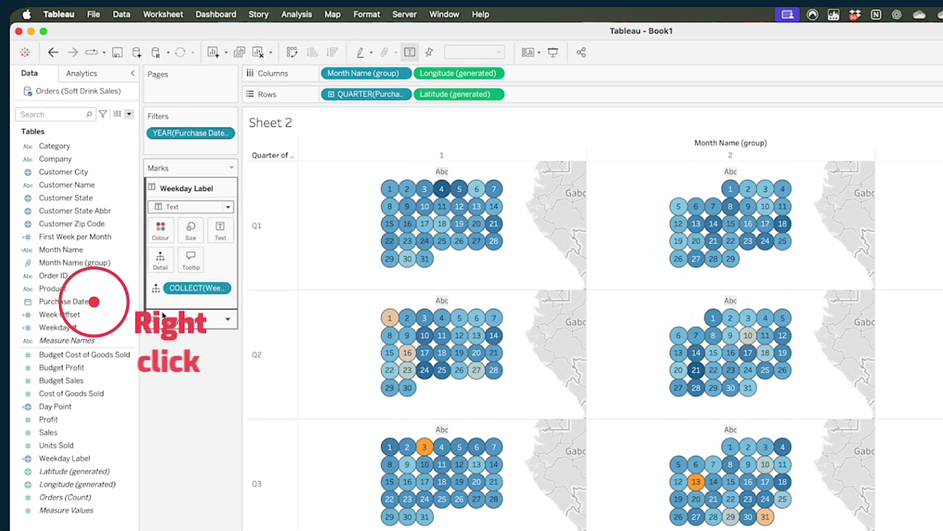
left_click_drag(86, 301, 224, 238)
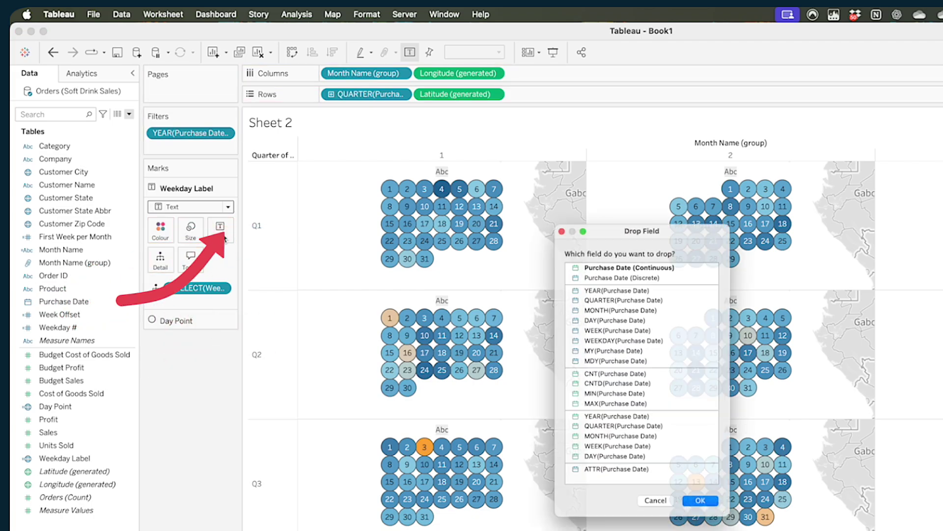
left_click(597, 337)
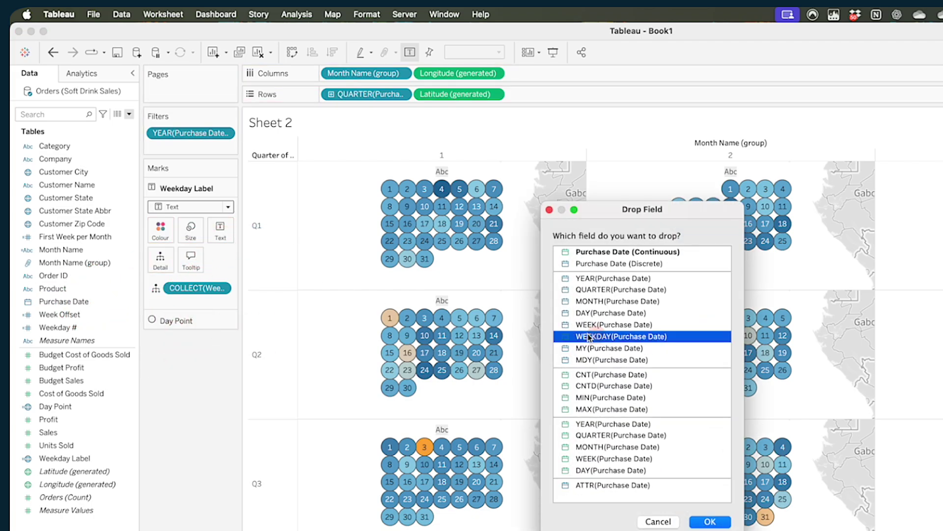
left_click(710, 522)
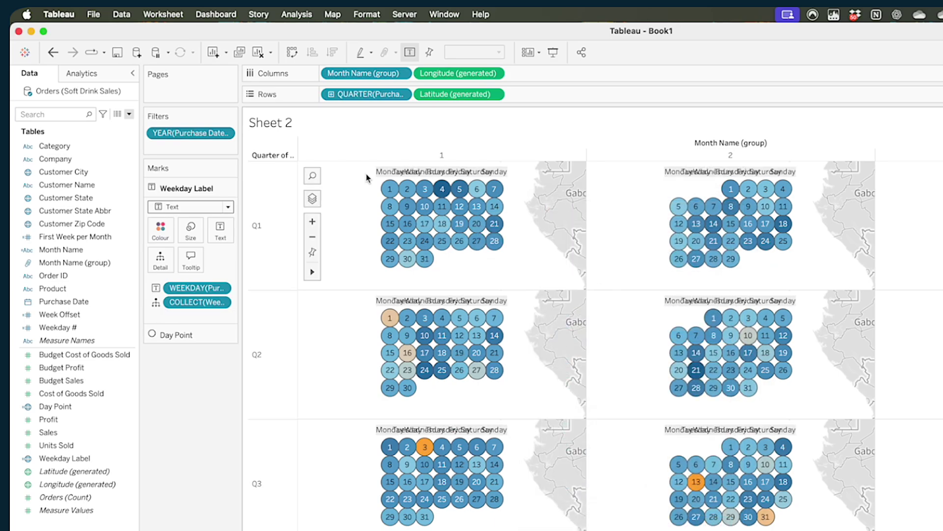
mouse_move(678, 180)
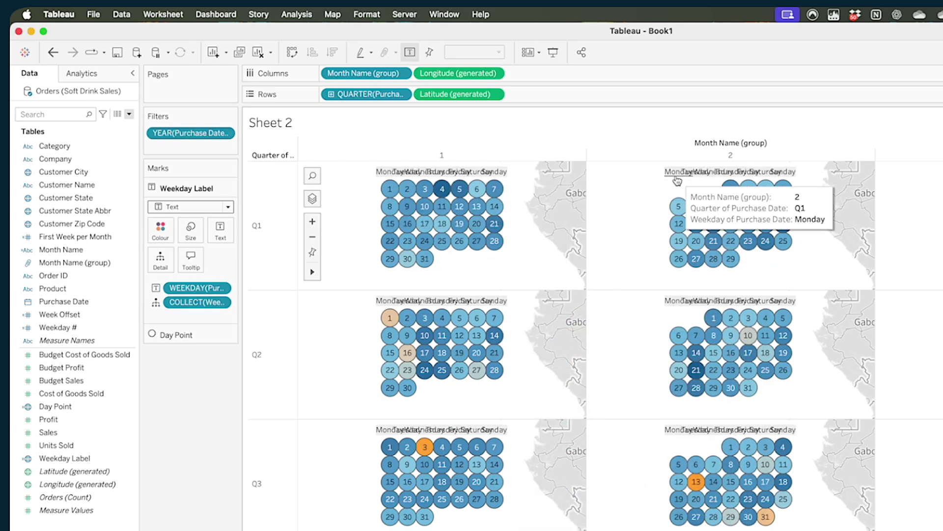
Format the weekday text in the pane to show only the First Letter of each day.
right_click(190, 292)
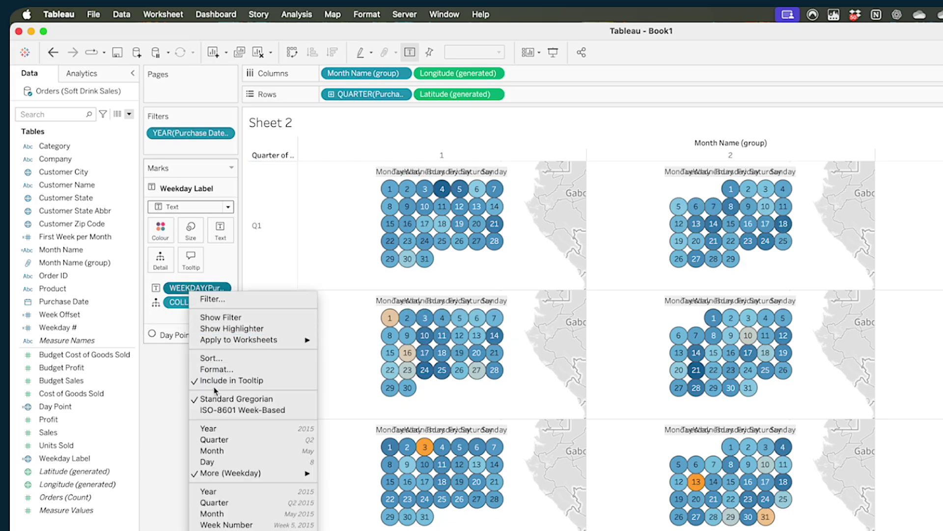
left_click(216, 370)
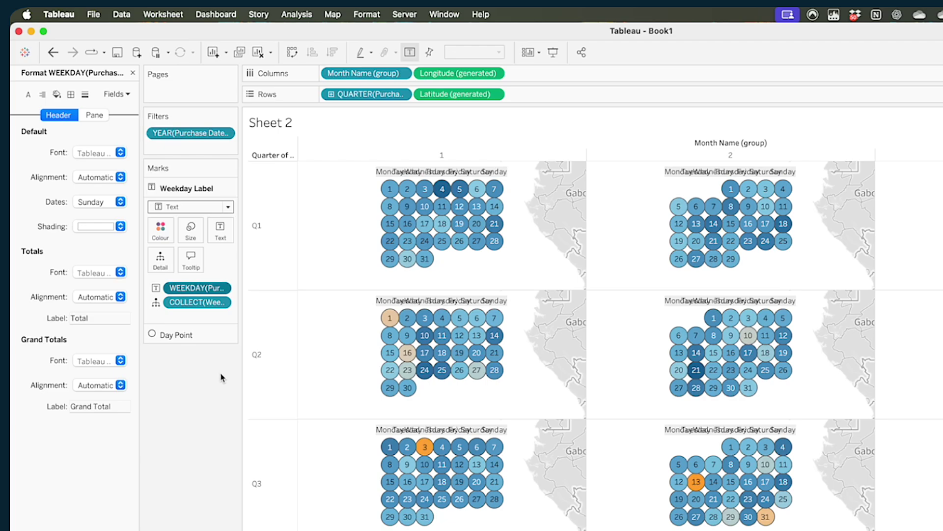
left_click(95, 115)
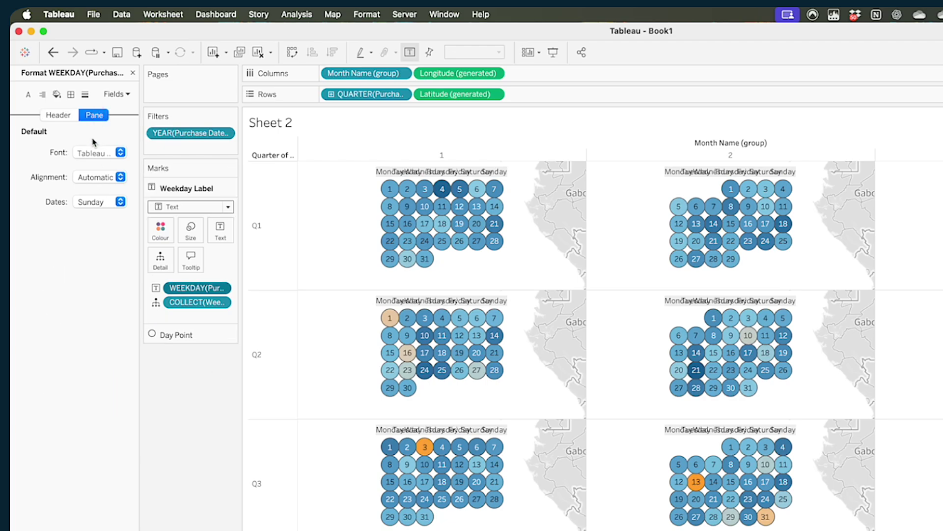
left_click(90, 202)
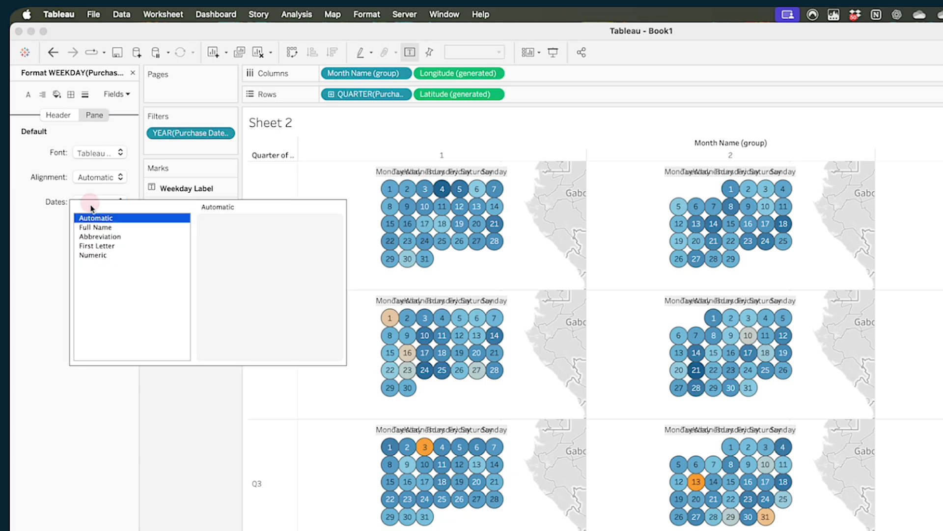
left_click(96, 246)
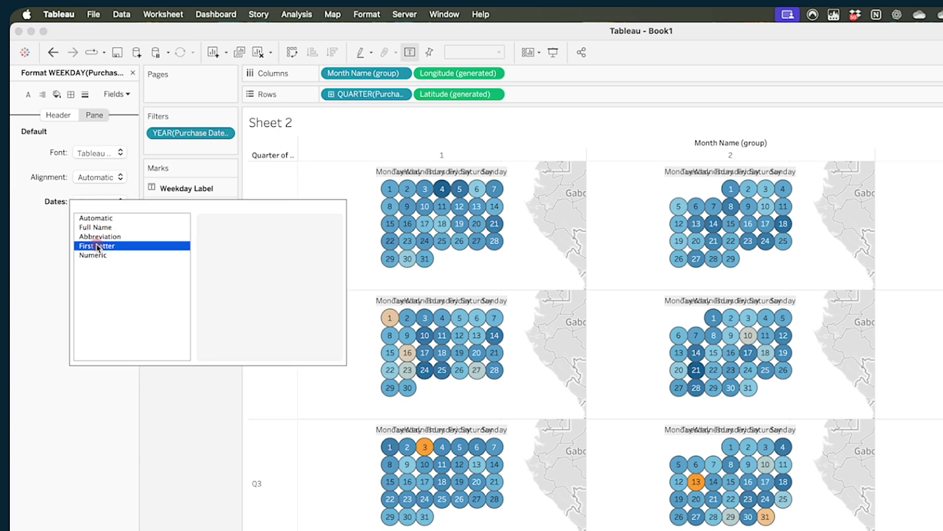
left_click(206, 436)
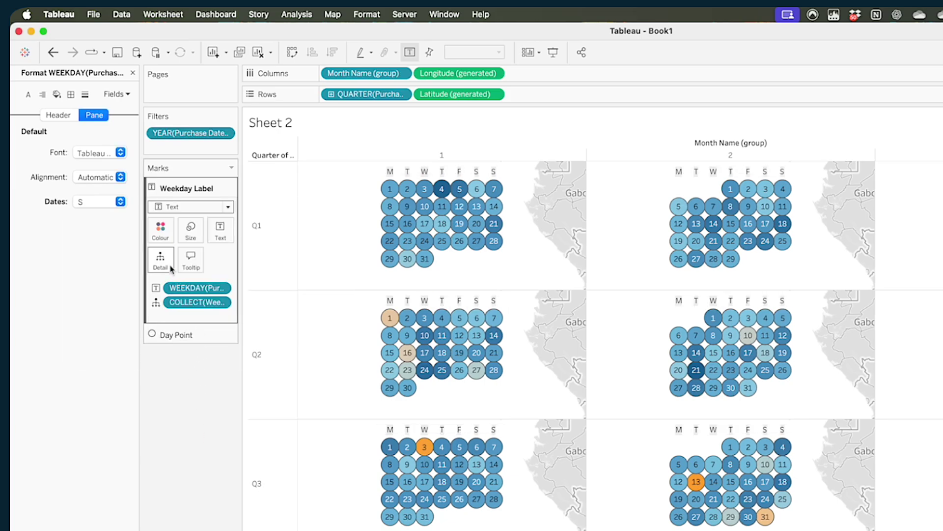
Set the halo of the weekday letters to None and close the formatting settings.
left_click(160, 229)
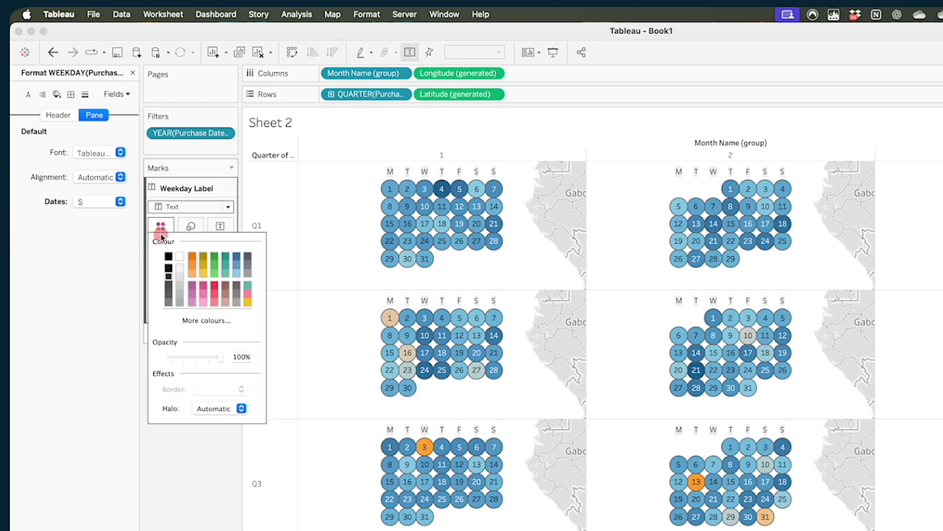
left_click(221, 409)
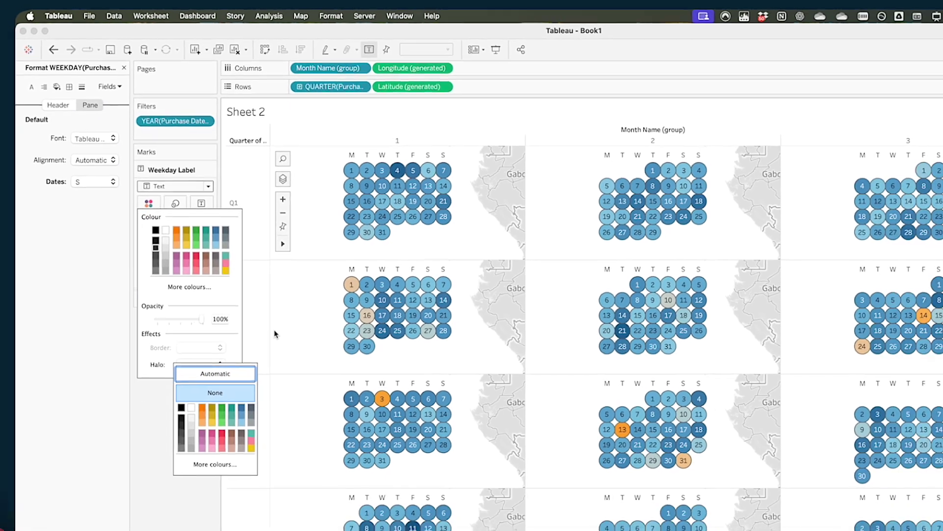
left_click(302, 374)
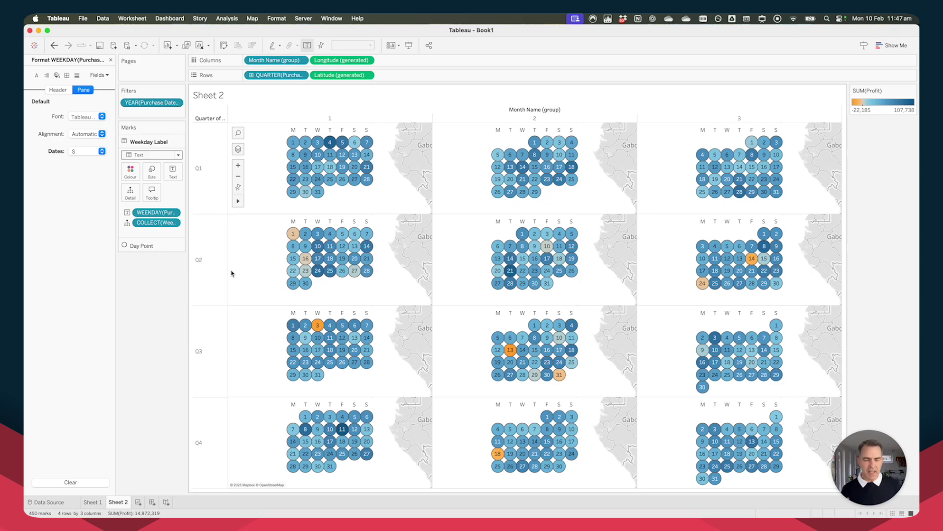
left_click(110, 60)
Switch to Preview to examine the month and weekday labels on the full-screen reference calendar, and return to Tableau.
key("super+Tab")
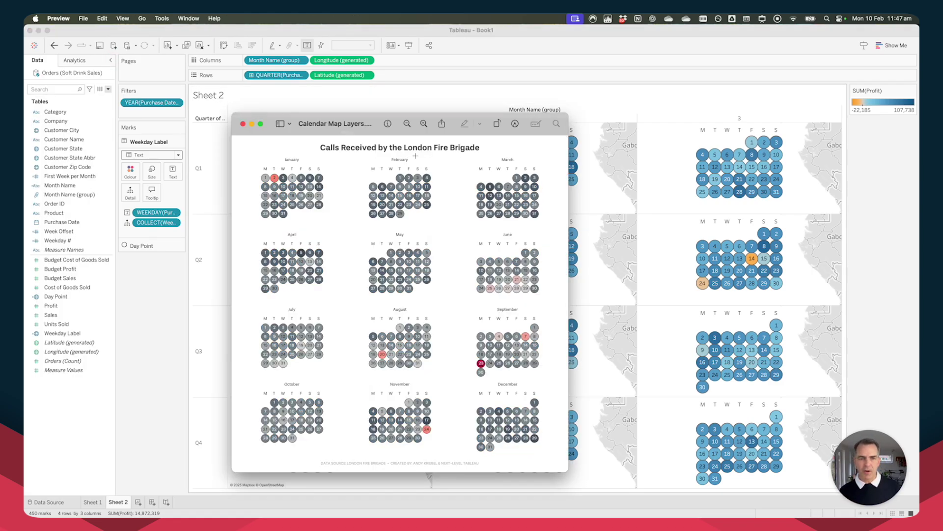
left_click(261, 123)
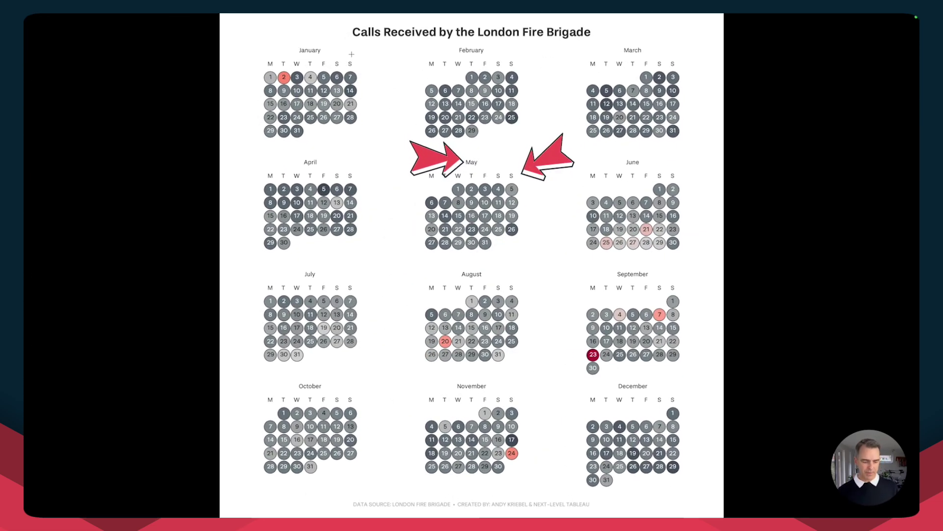
key("super+Tab")
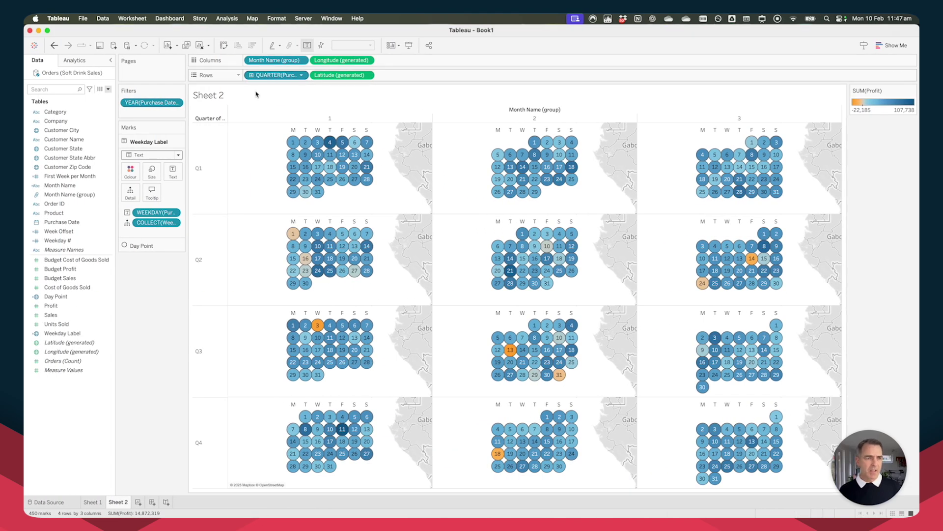
Start a new calculated field and name it Month Label.
left_click(108, 90)
left_click(91, 98)
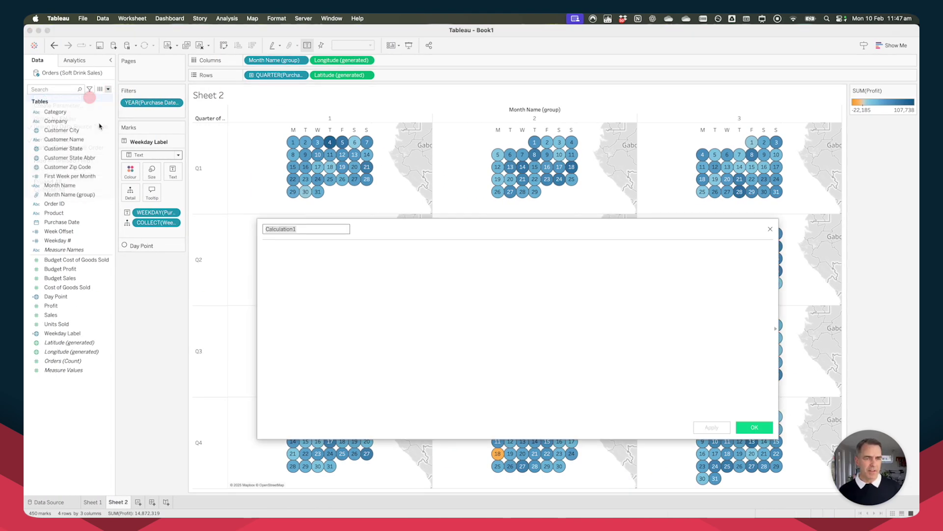
type("Month Label")
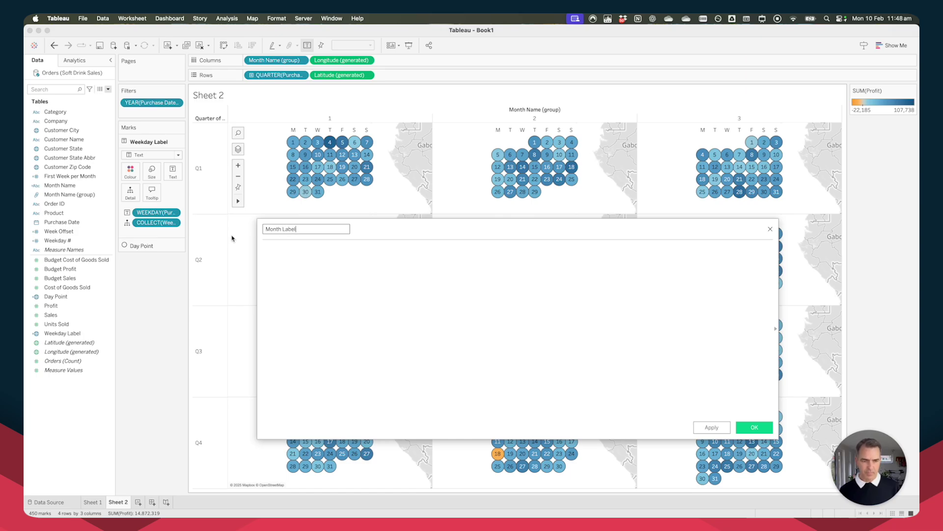
left_click(289, 266)
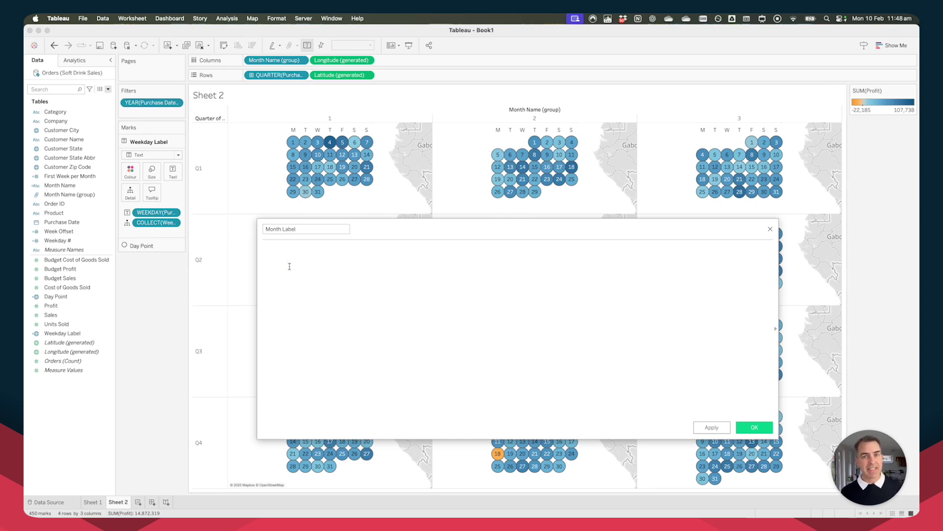
mouse_move(238, 187)
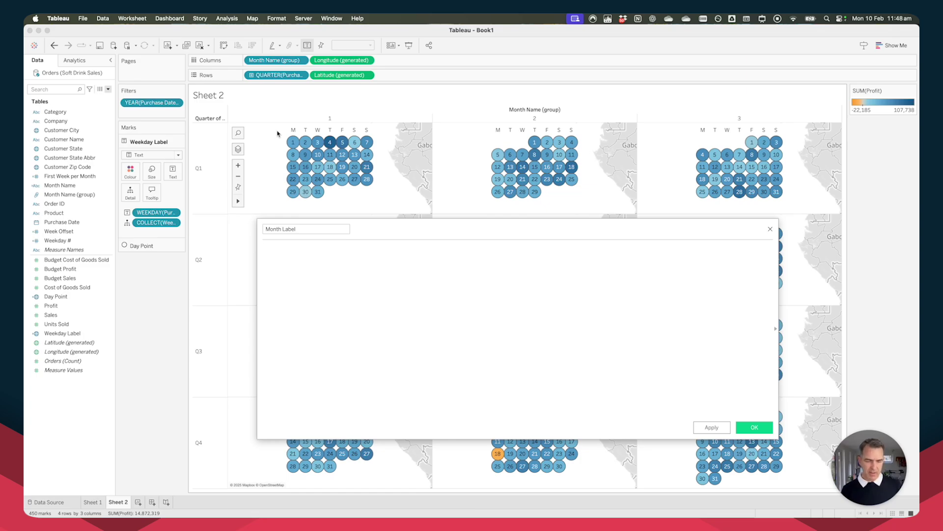
left_click_drag(278, 134, 371, 150)
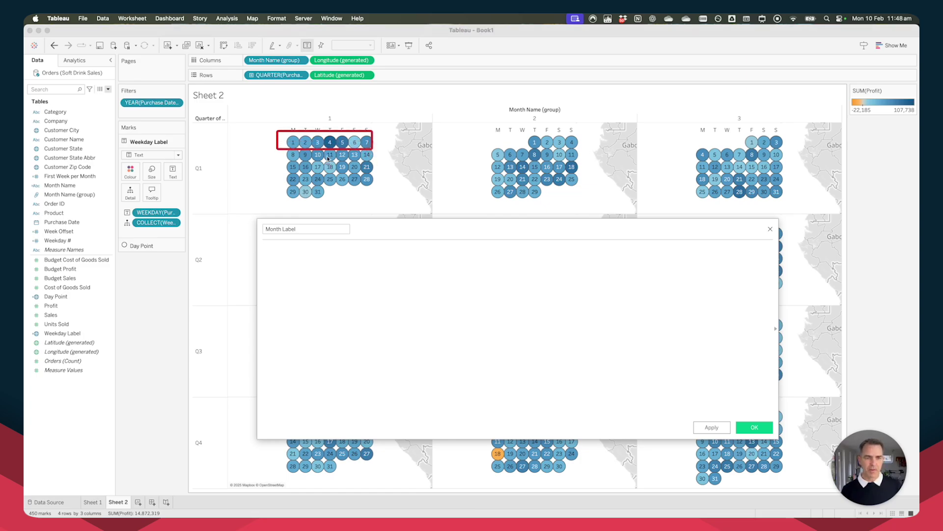
left_click_drag(280, 147, 376, 159)
left_click_drag(281, 161, 375, 168)
left_click_drag(489, 123, 581, 135)
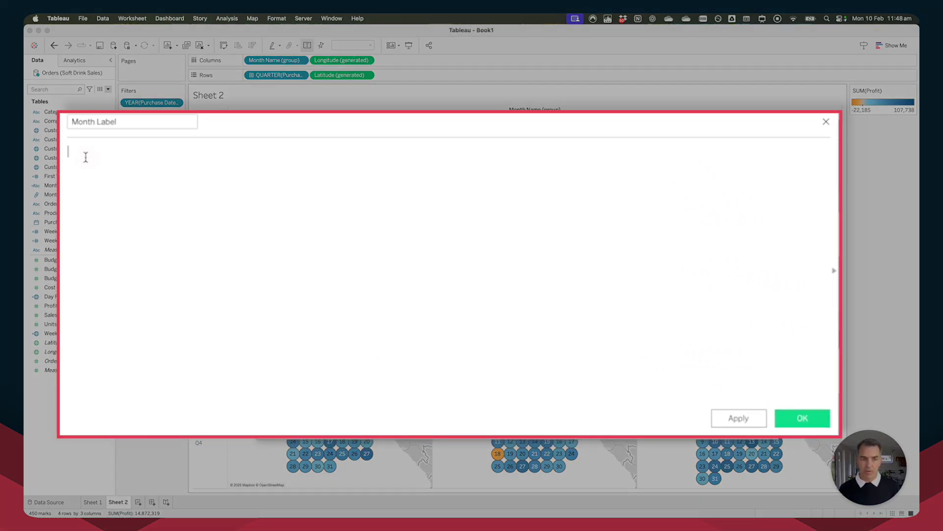
Define the Month Label calculation as MAKEPOINT(2,4) and save the field.
type("make")
key("Down")
key("Down")
key("Down")
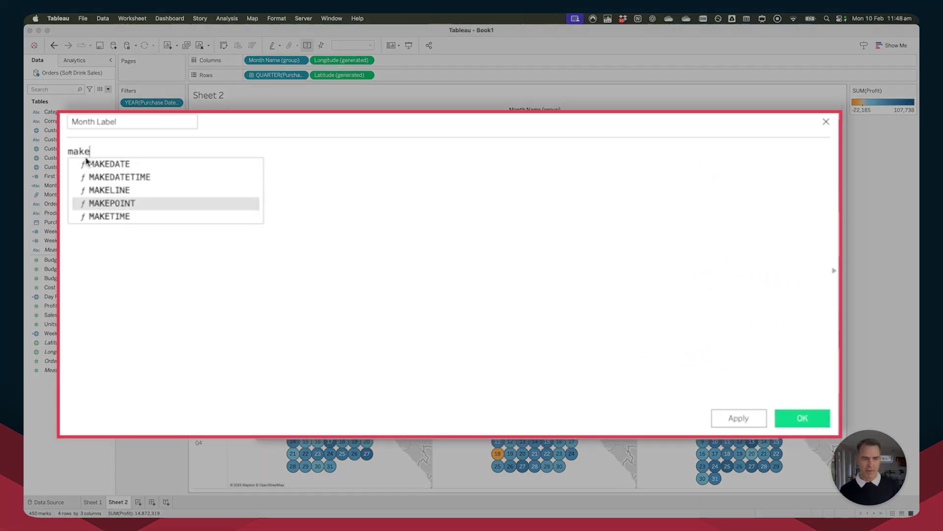
key("Return")
type("2,")
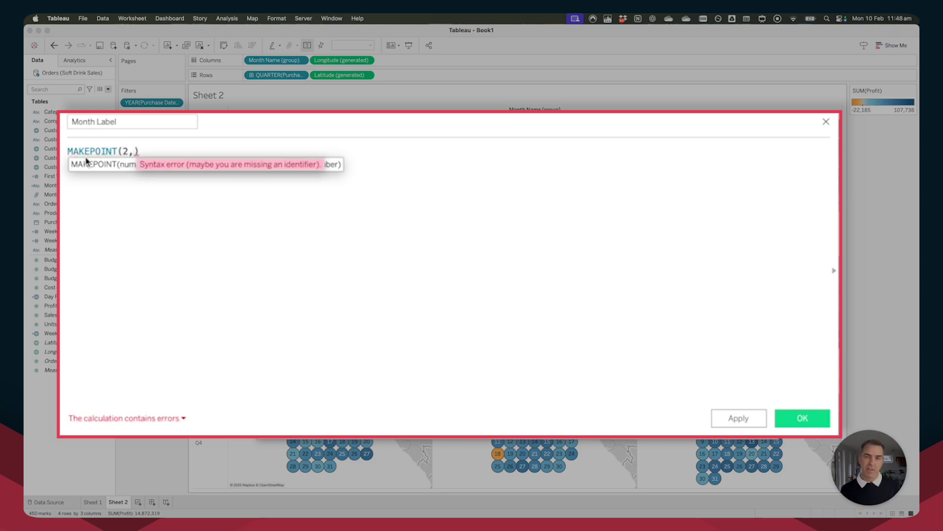
type("4")
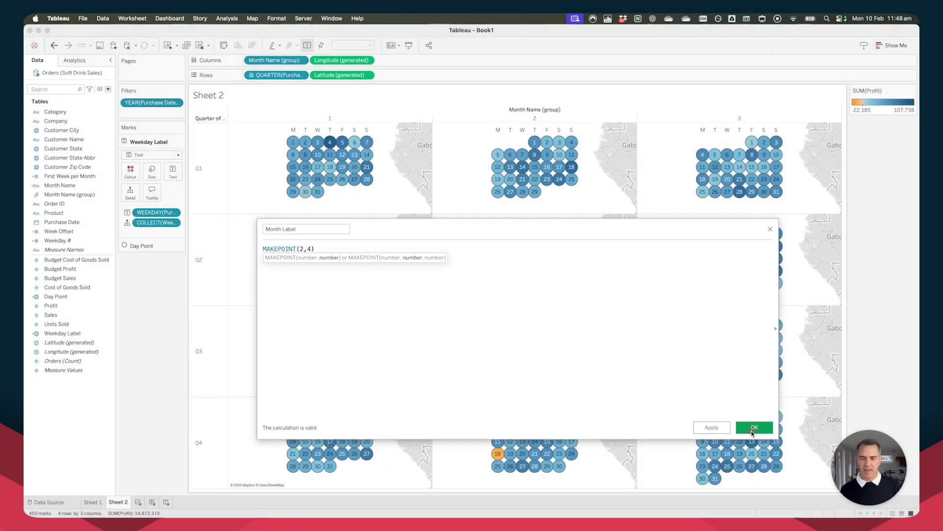
left_click(802, 418)
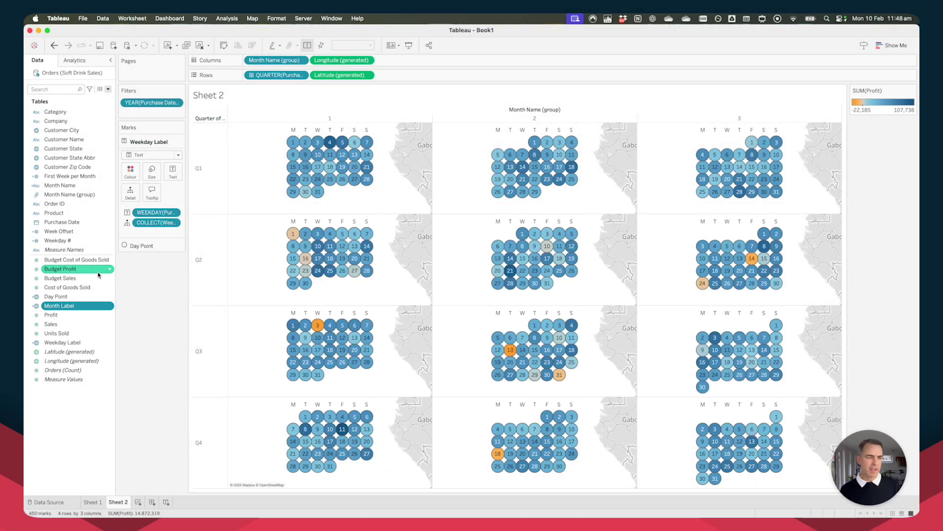
Add Month Label to the map as a new marks layer and set that layer's mark type to Text.
left_click_drag(62, 305, 270, 122)
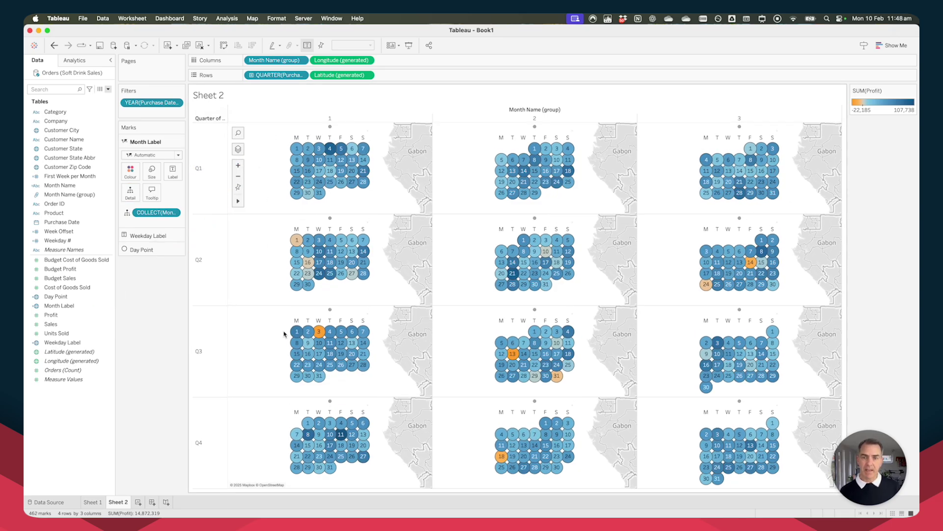
left_click(146, 155)
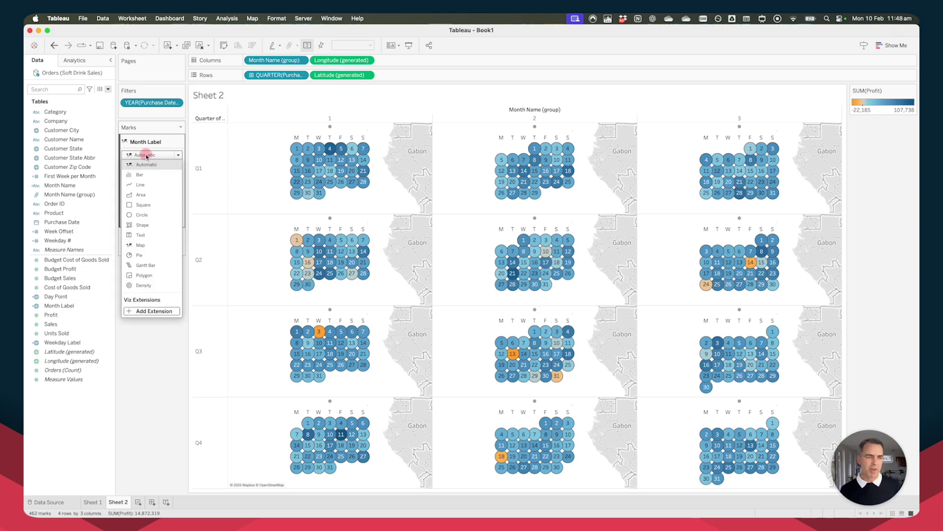
left_click(146, 236)
Show Month Name as the text of the Month Label layer and set the text's halo to None.
left_click(57, 189)
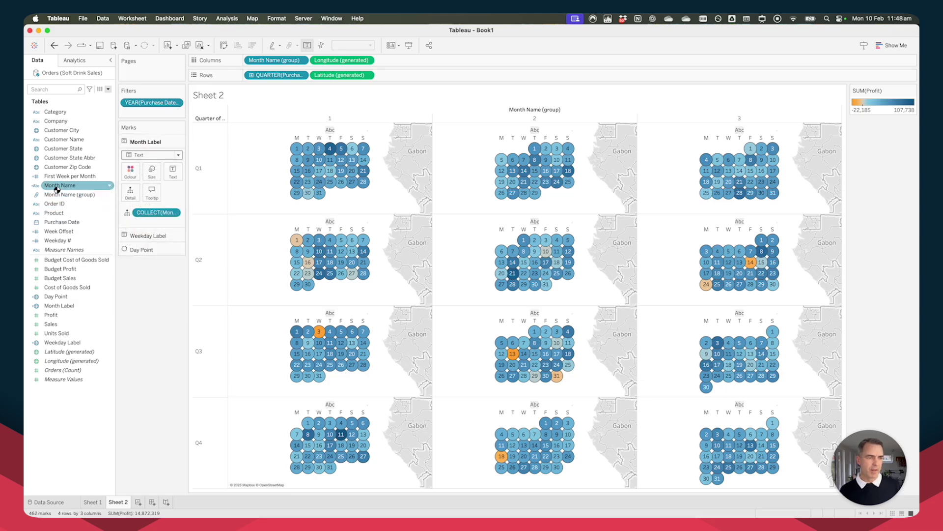
left_click_drag(57, 190, 173, 171)
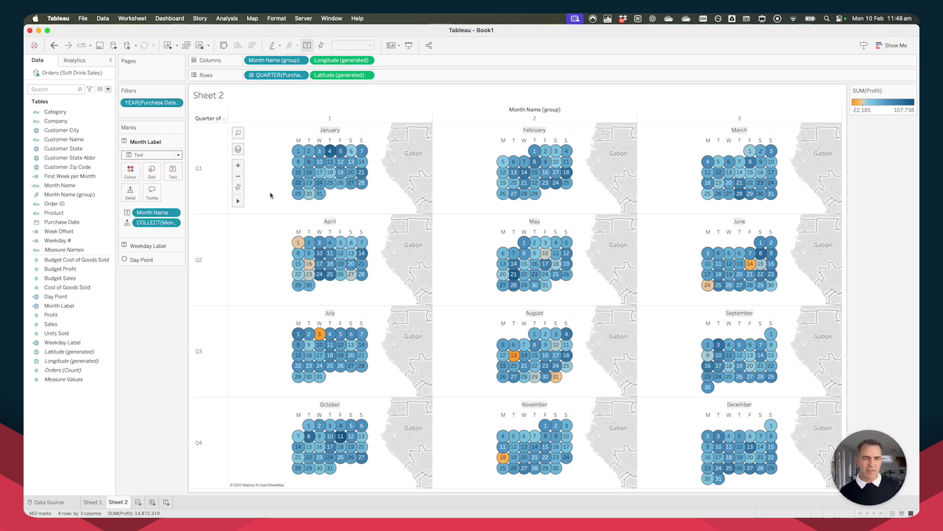
left_click(130, 171)
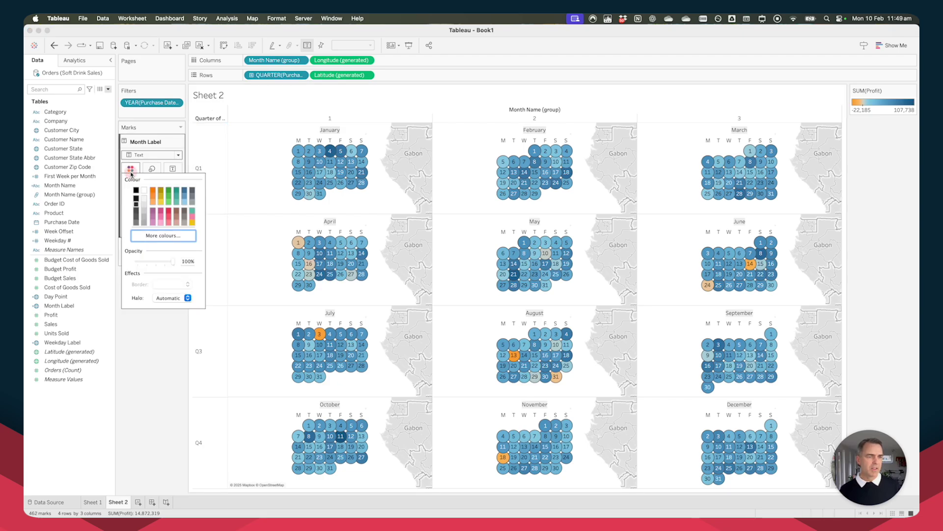
left_click(171, 301)
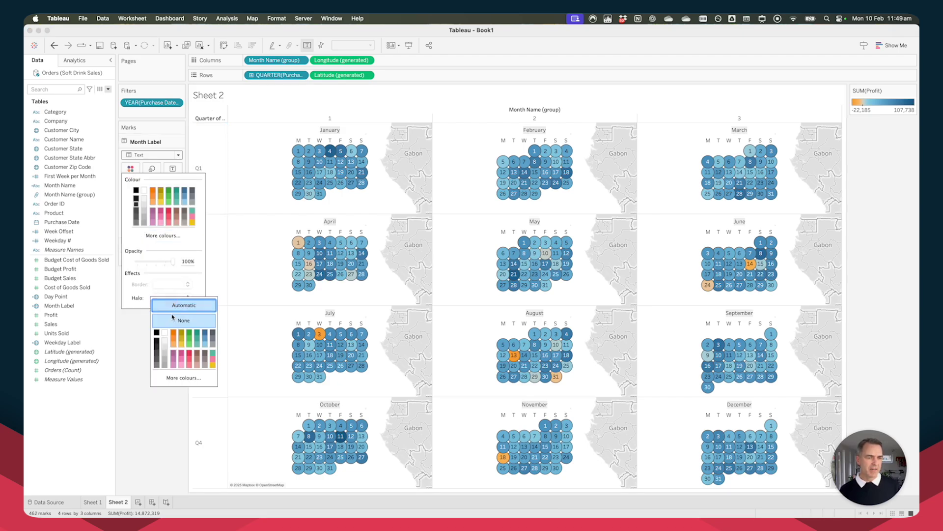
left_click(250, 271)
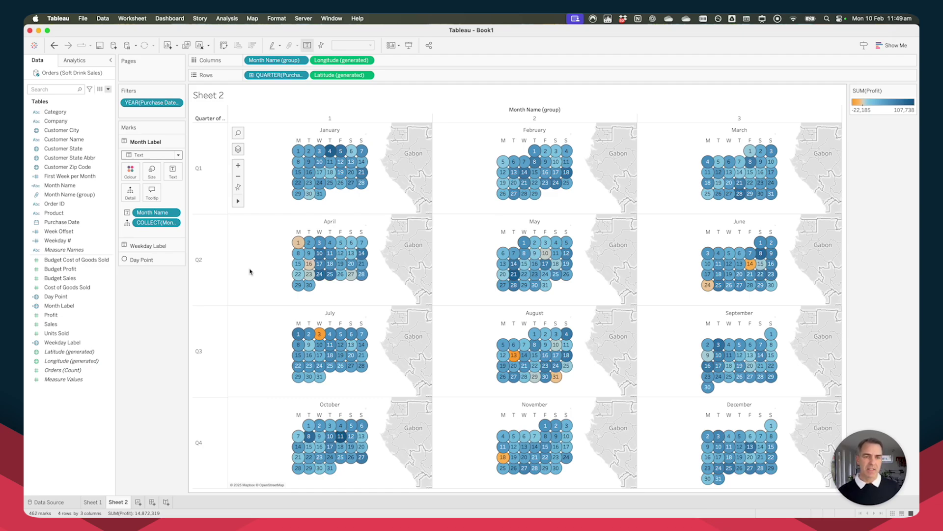
Create a new worksheet charting SUM(Profit) on rows against continuous Purchase Date on columns.
mouse_move(331, 134)
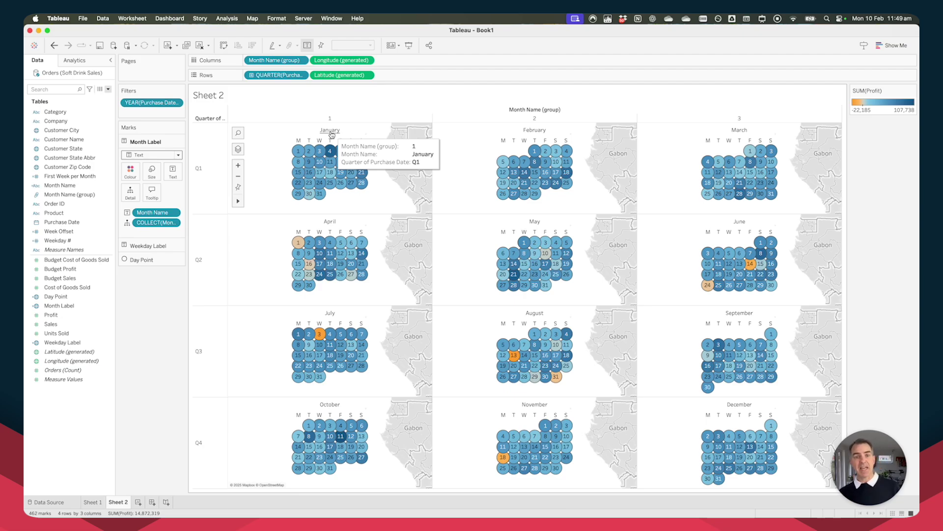
mouse_move(523, 348)
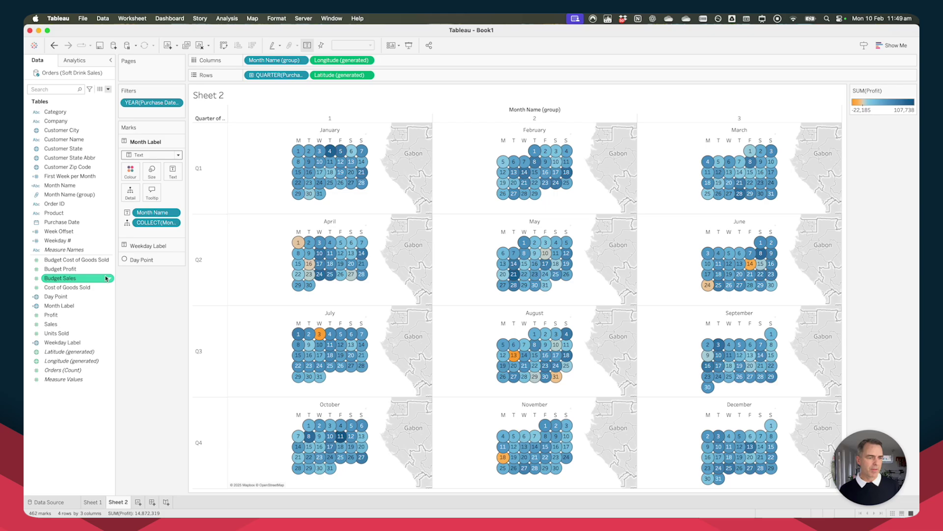
left_click(139, 502)
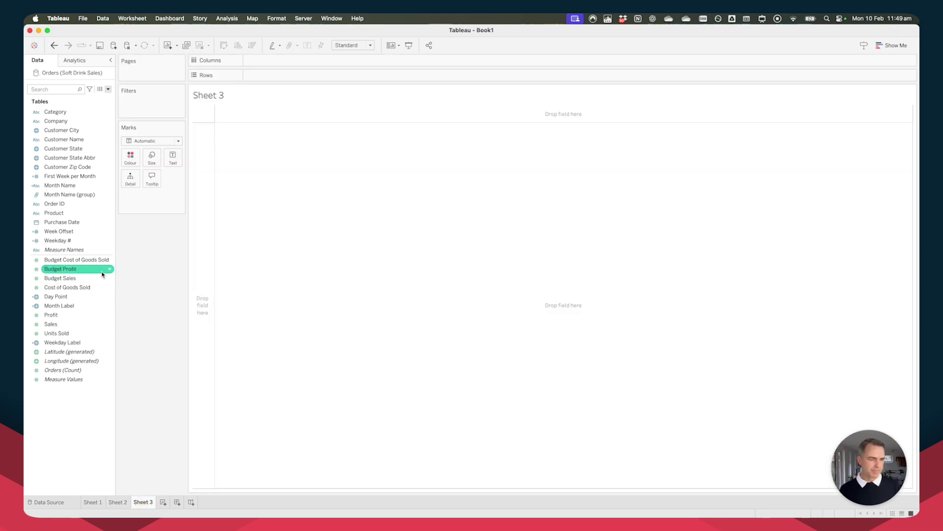
mouse_move(80, 222)
left_mouse_down()
mouse_move(148, 235)
mouse_move(126, 216)
mouse_move(129, 193)
mouse_move(276, 65)
left_mouse_up()
left_click(458, 187)
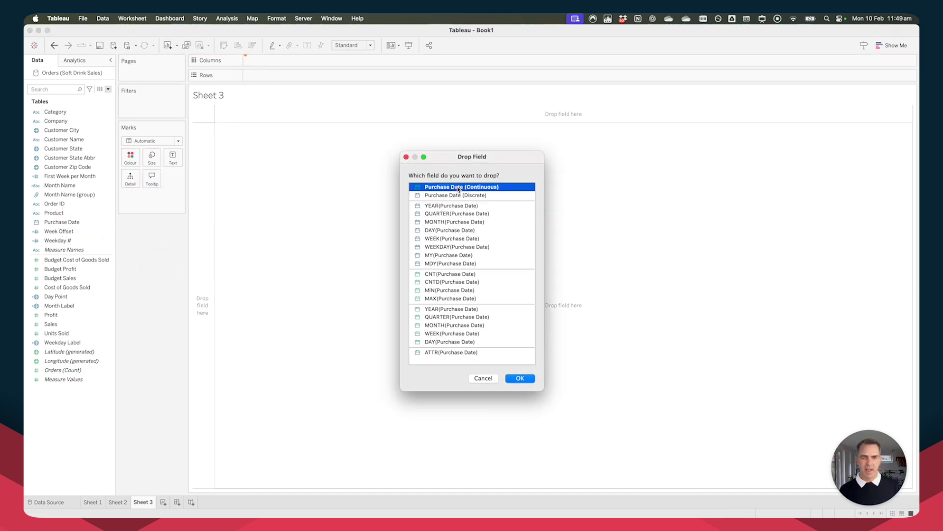
left_click(521, 380)
left_click(37, 241)
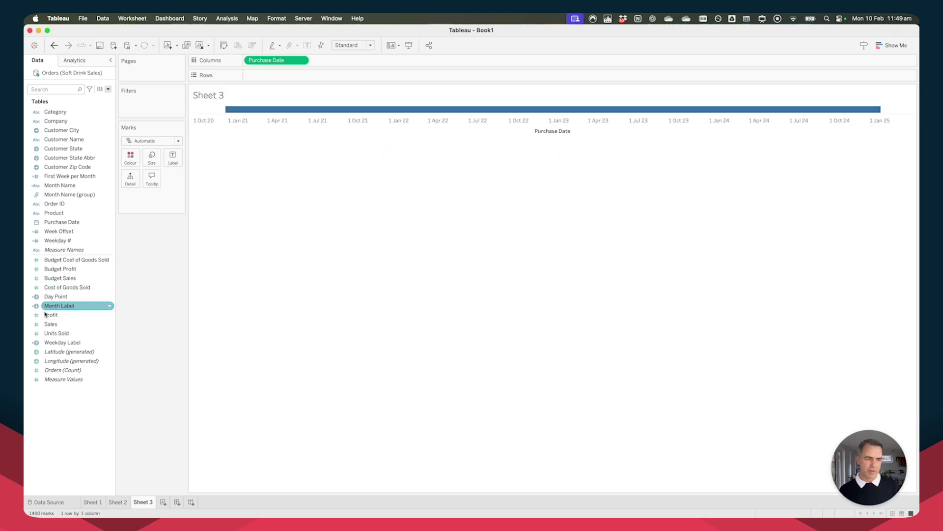
left_click_drag(54, 314, 295, 75)
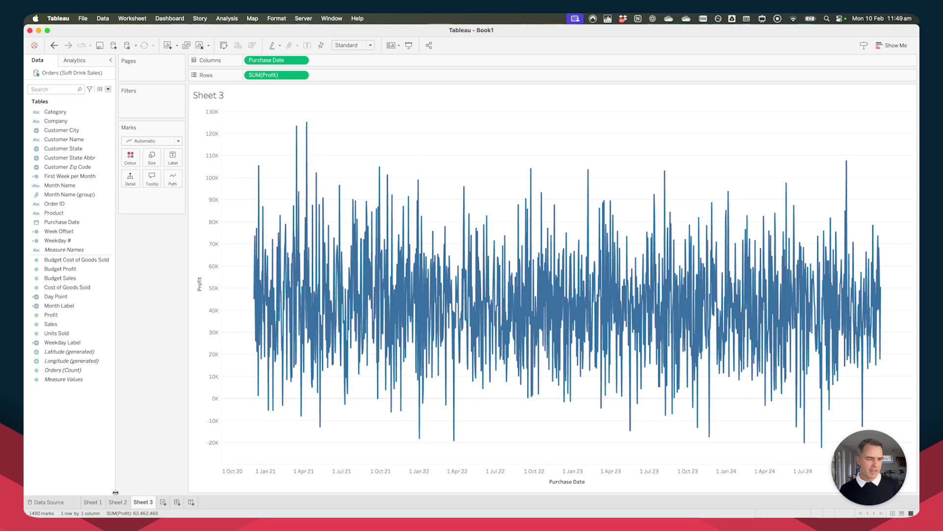
Return to Sheet 2 and add SUM(Profit) and MY(Purchase Date) as detail on the Month Label layer.
left_click(118, 502)
mouse_move(55, 315)
left_mouse_down()
mouse_move(125, 230)
mouse_move(129, 176)
mouse_move(130, 189)
left_mouse_up()
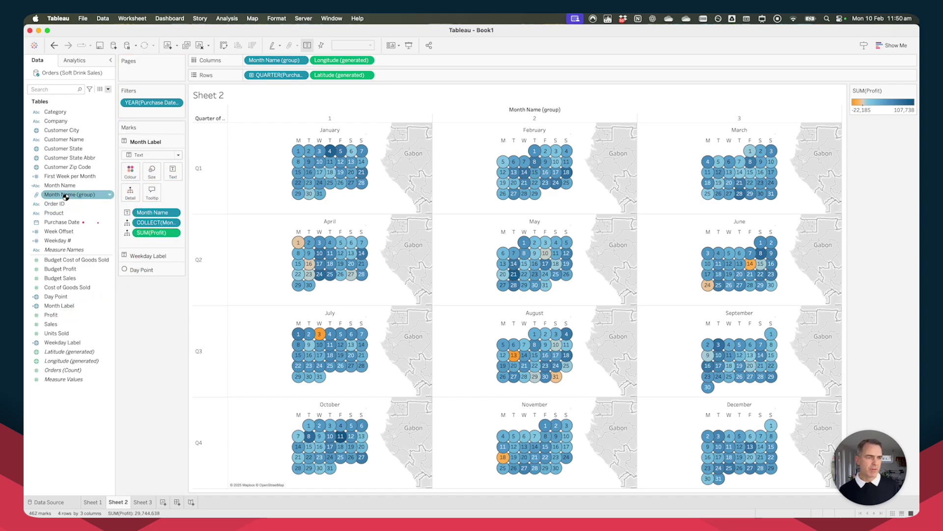
left_click_drag(69, 222, 129, 193)
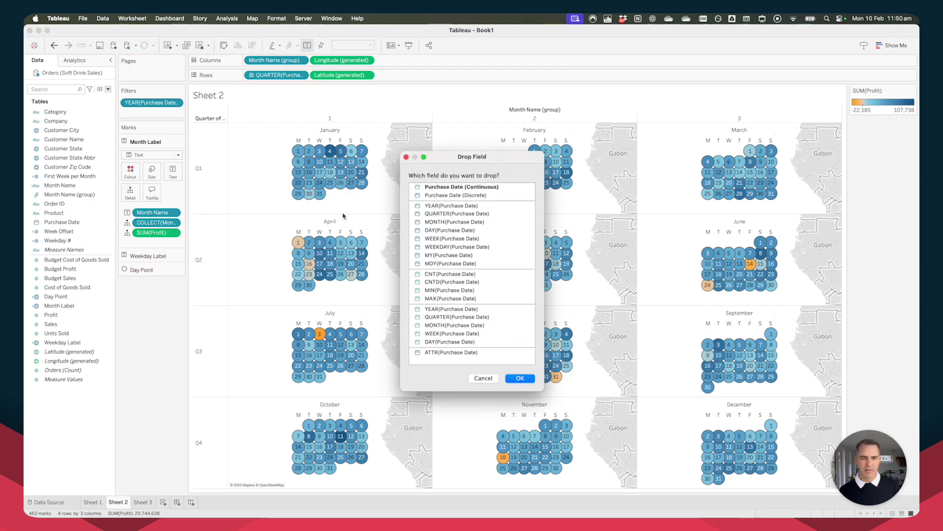
left_click(445, 257)
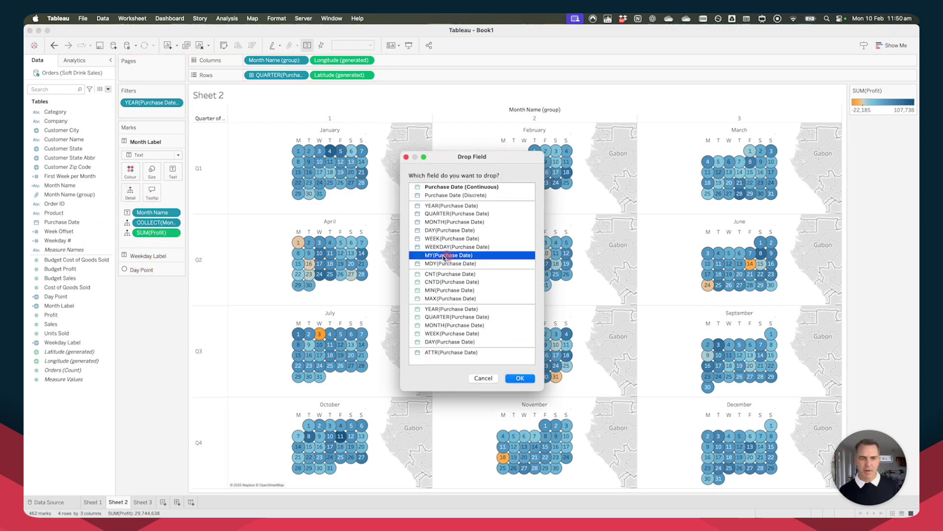
left_click(520, 378)
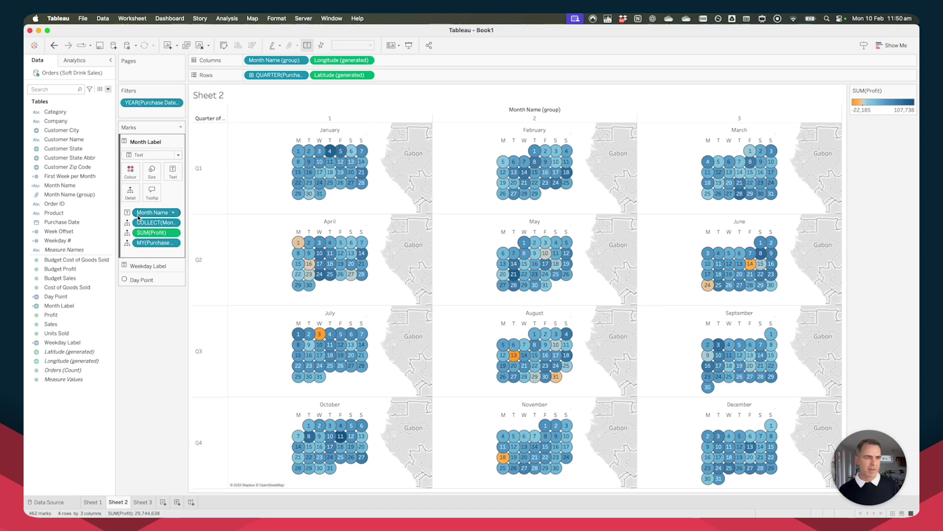
Edit the Month Label layer's tooltip and delete its Month Name (group) and Quarter of Purchase Date lines.
left_click(155, 194)
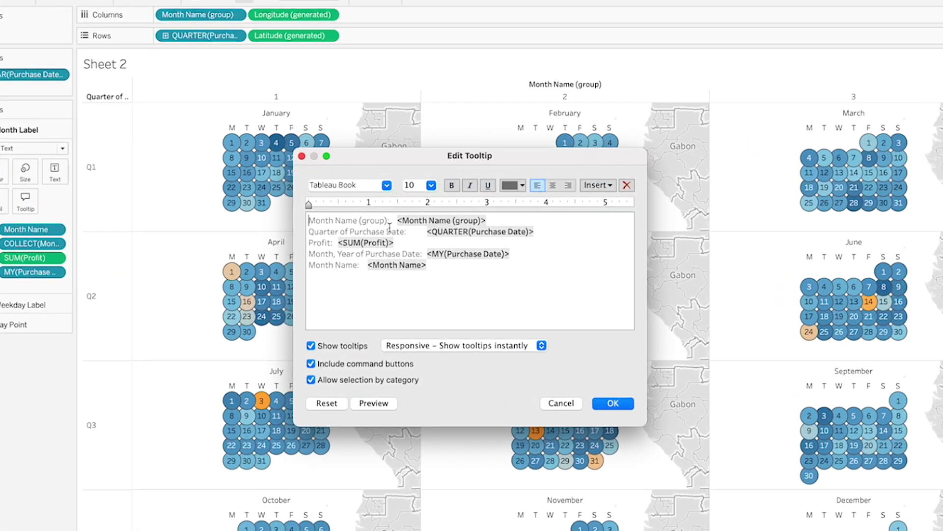
key("shift+Down")
key("shift+Down")
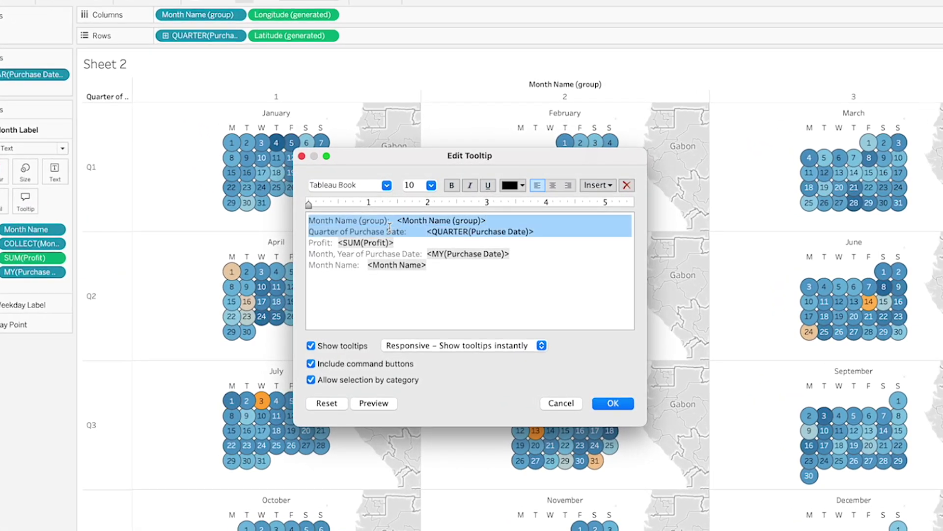
key("BackSpace")
Move the Month Name line above Profit in the tooltip and cut out the Month, Year of Purchase Date line.
key("shift+Down")
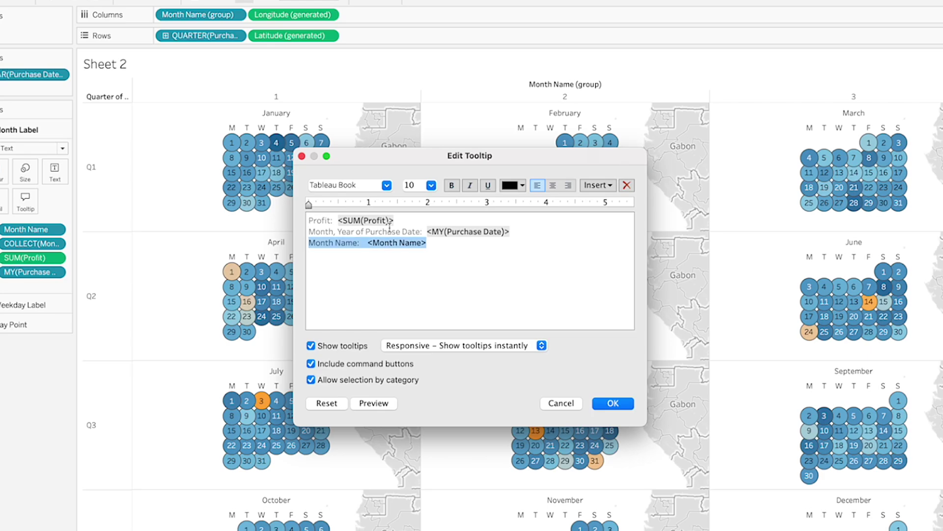
key("super+x")
key("Up")
key("Up")
key("super+v")
key("Return")
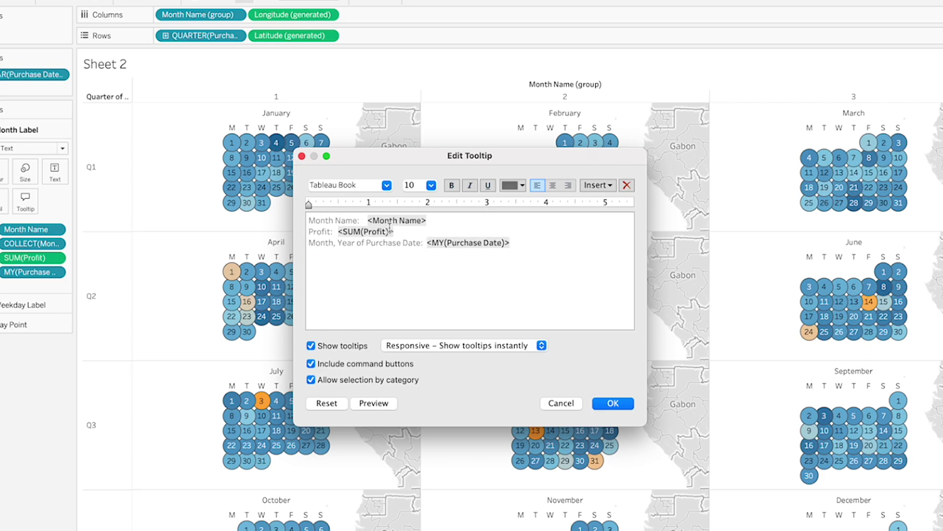
key("shift+Down")
key("super+x")
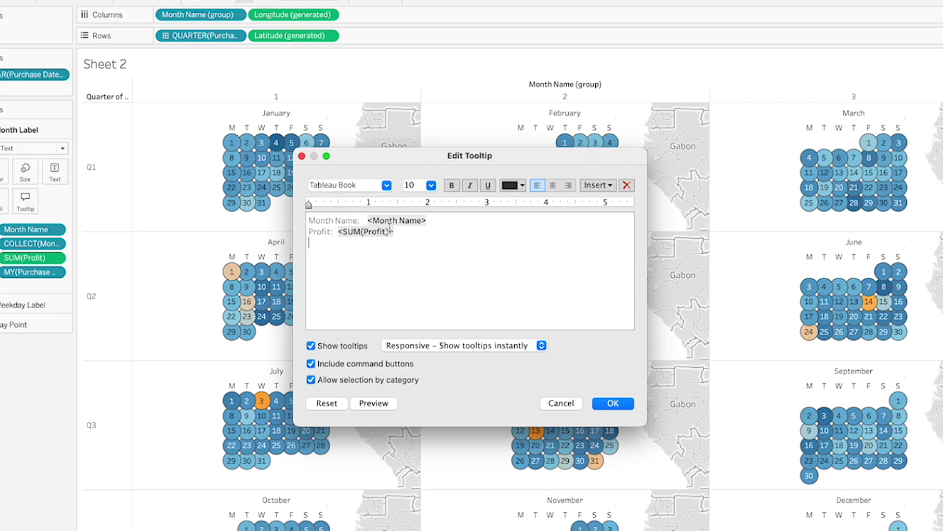
Remove the Month Name caption from the tooltip while keeping its field value, and embed Sheet 3 below the Profit line.
left_click(370, 220)
key("shift+super+Left")
key("BackSpace")
left_click(363, 403)
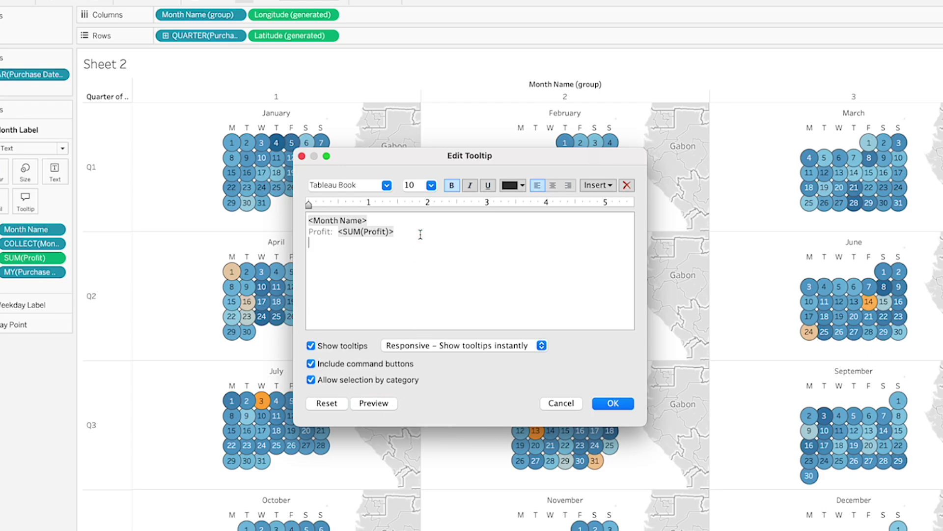
left_click(596, 186)
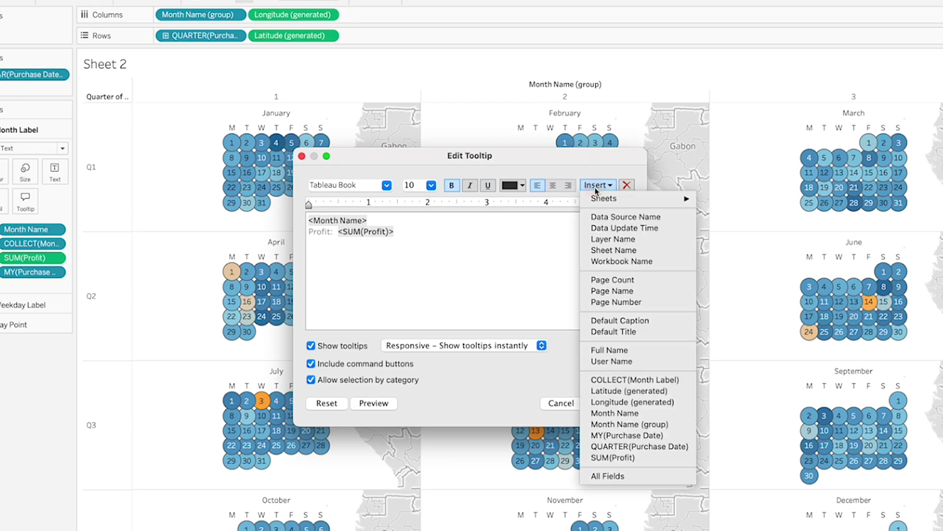
mouse_move(640, 205)
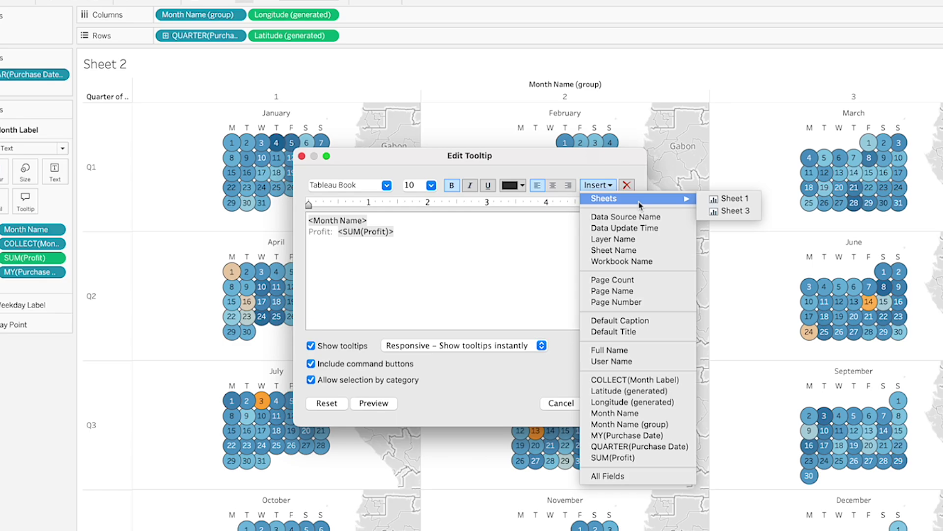
left_click(738, 211)
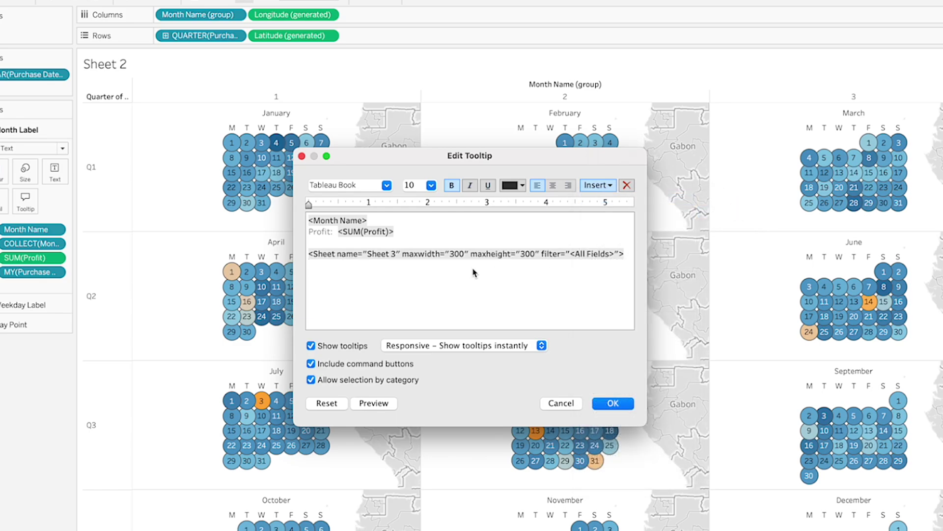
Set the embedded sheet's maxheight to 200, replace its filter with MY(Purchase Date), and apply the Month Label tooltip.
triple_click(452, 256)
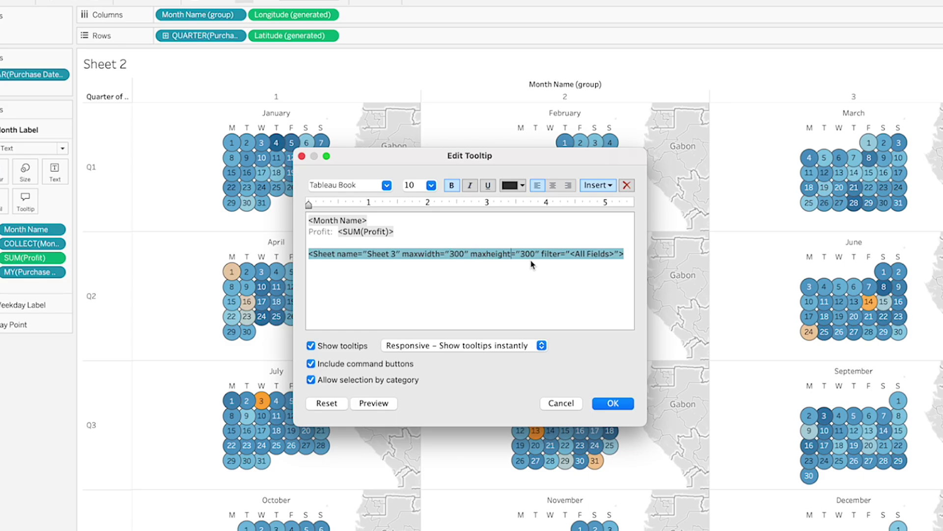
key("Delete")
type("2")
left_click(614, 258, "shift")
key("Delete")
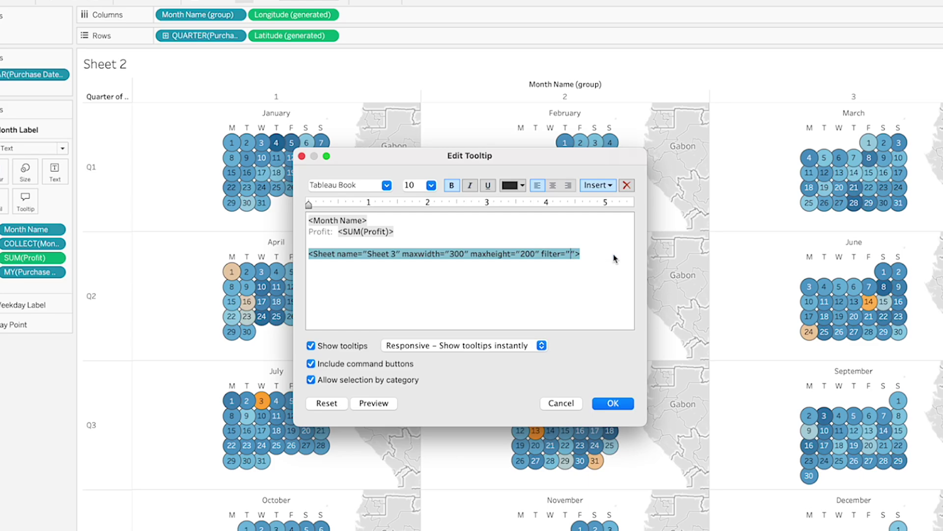
left_click(589, 186)
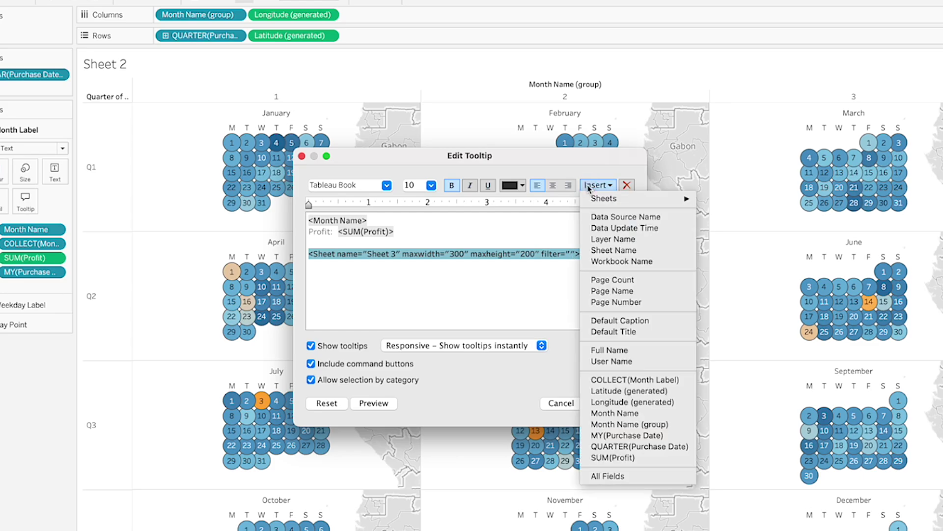
left_click(617, 436)
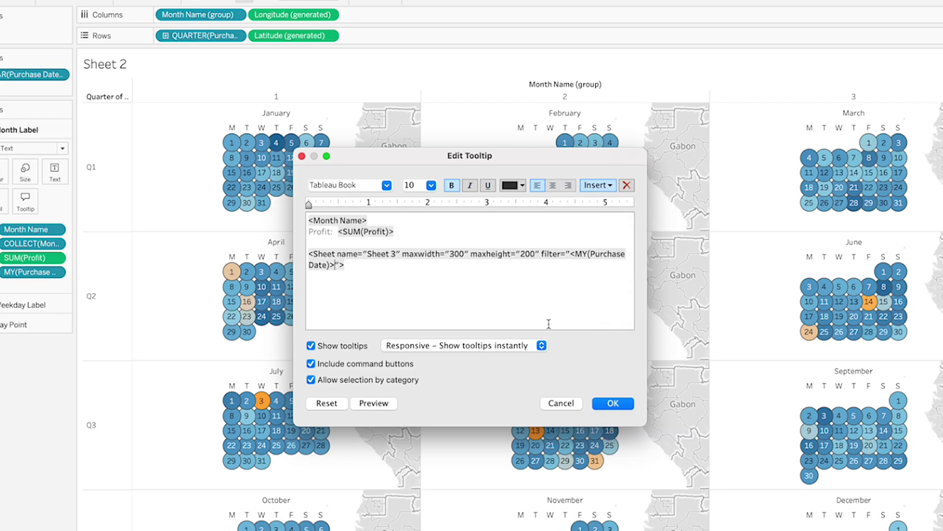
left_click(619, 405)
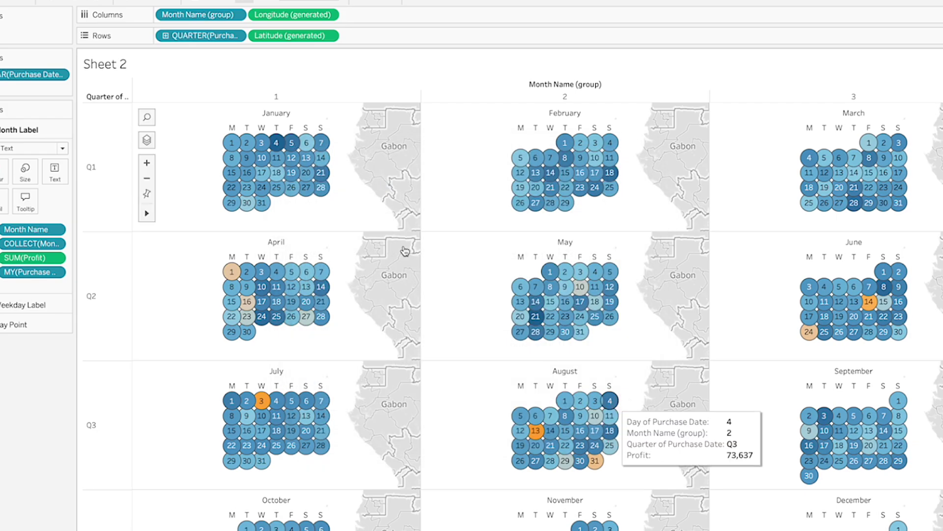
mouse_move(281, 115)
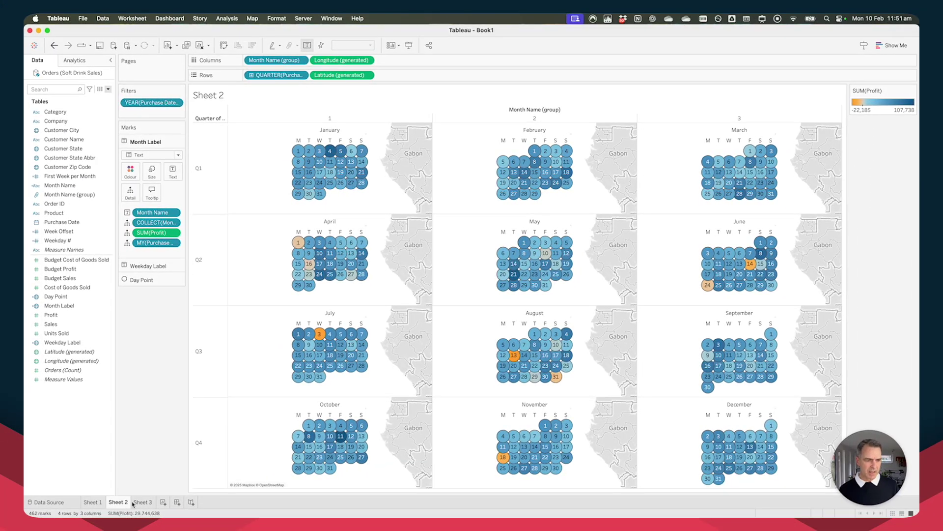
Clear the Purchase Date axis title on Sheet 3 and return to Sheet 2 to check January's tooltip.
left_click(141, 502)
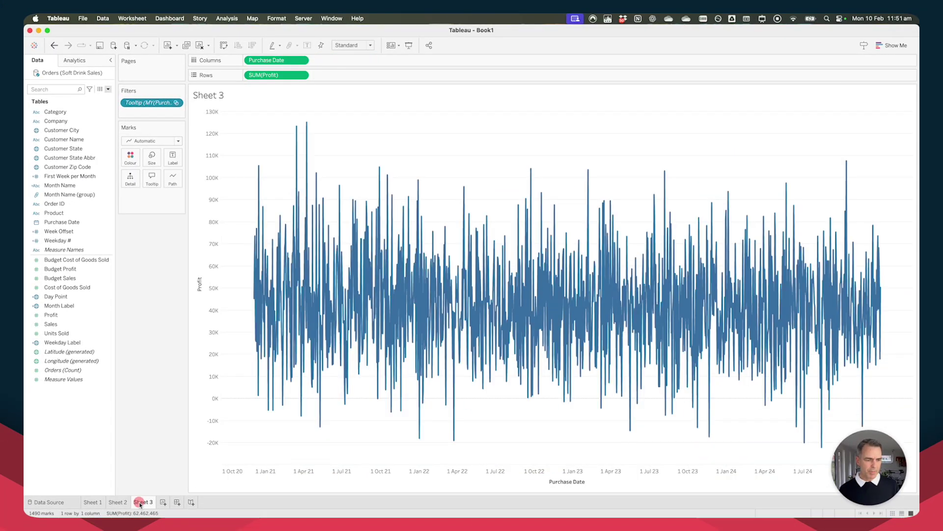
right_click(348, 475)
left_click(362, 411)
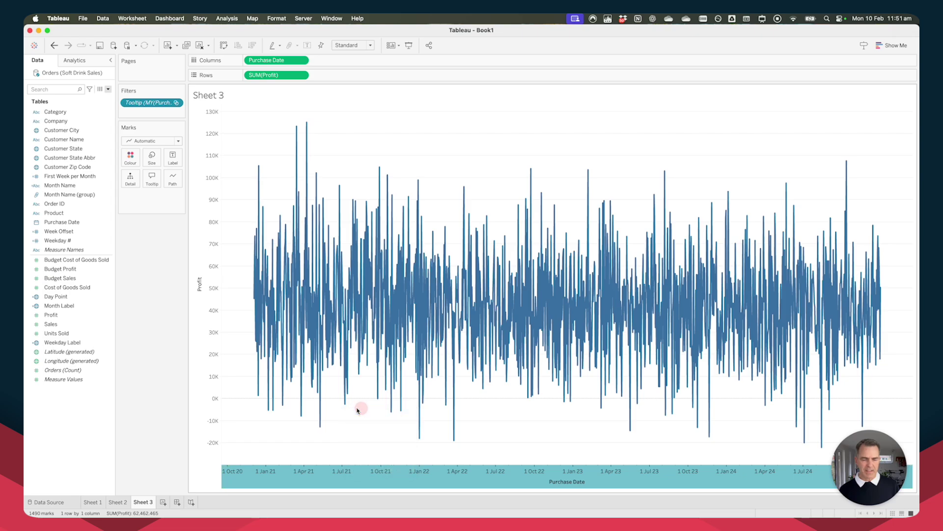
left_click(496, 347)
left_click_drag(497, 347, 442, 347)
key("BackSpace")
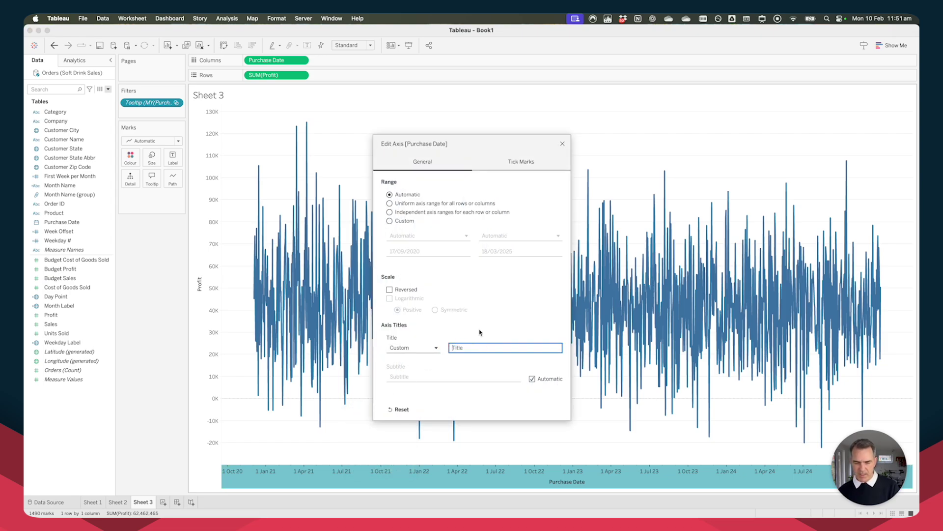
left_click(563, 143)
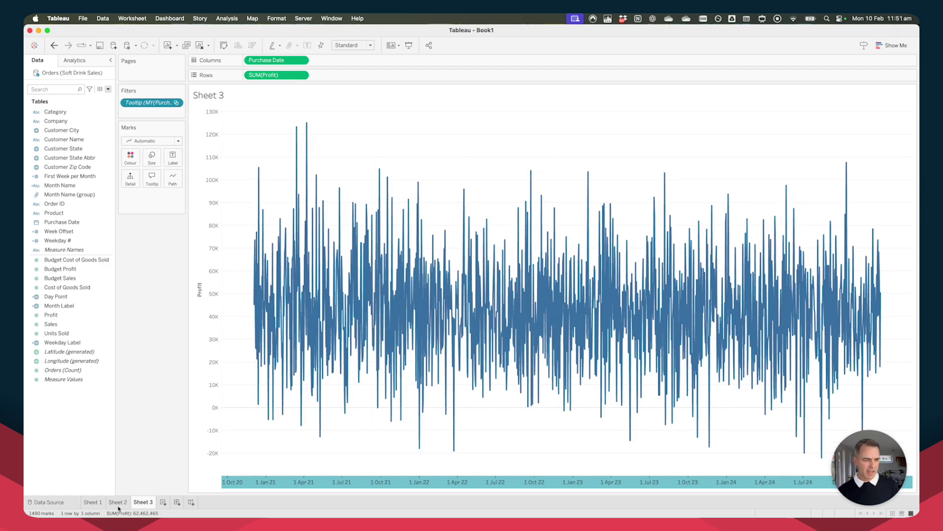
left_click(119, 502)
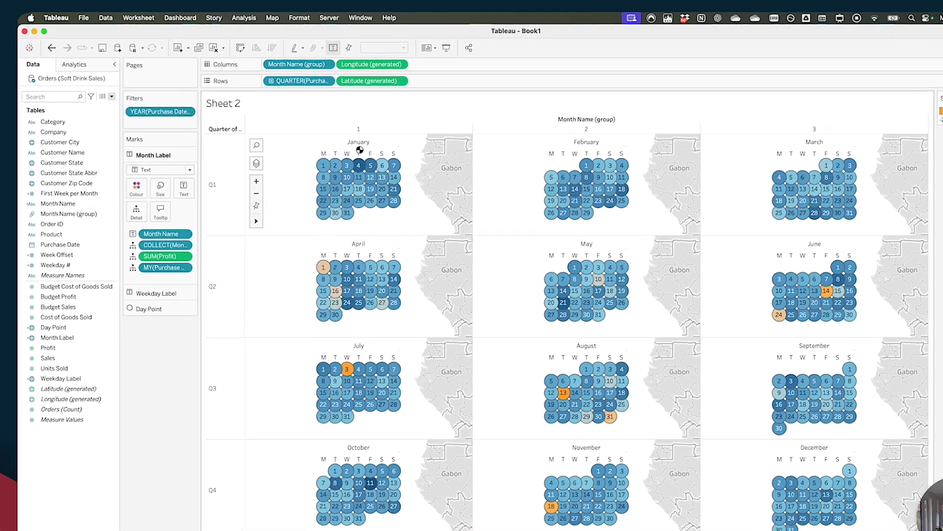
mouse_move(327, 131)
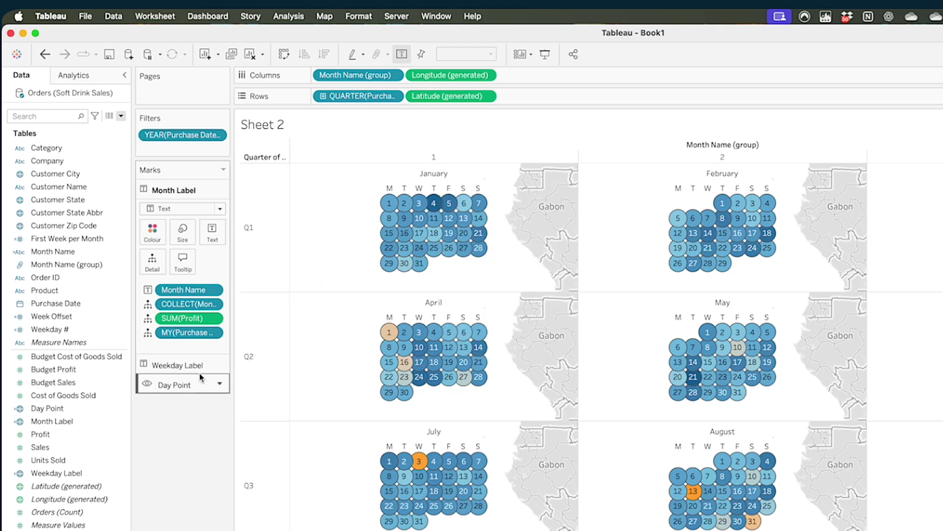
Disable selection for the Weekday Label layer on Sheet 2.
left_click(181, 366)
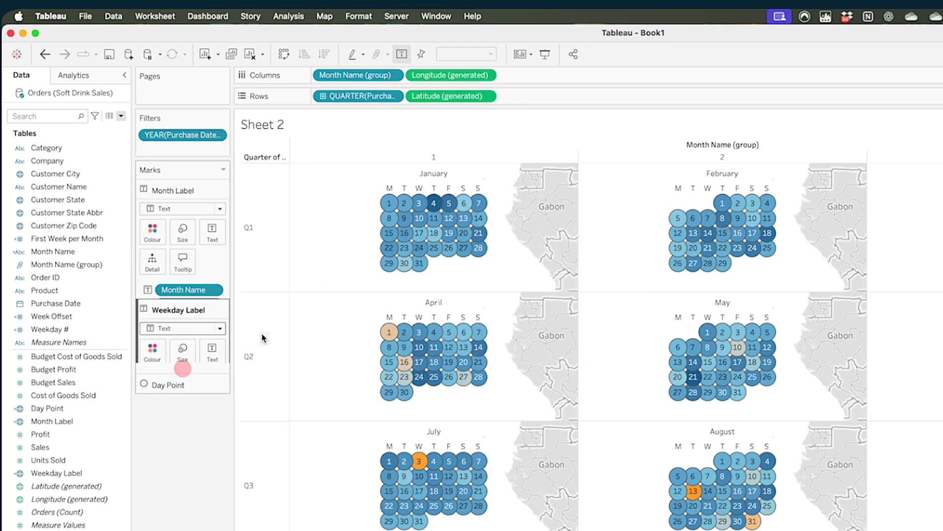
left_click(390, 190)
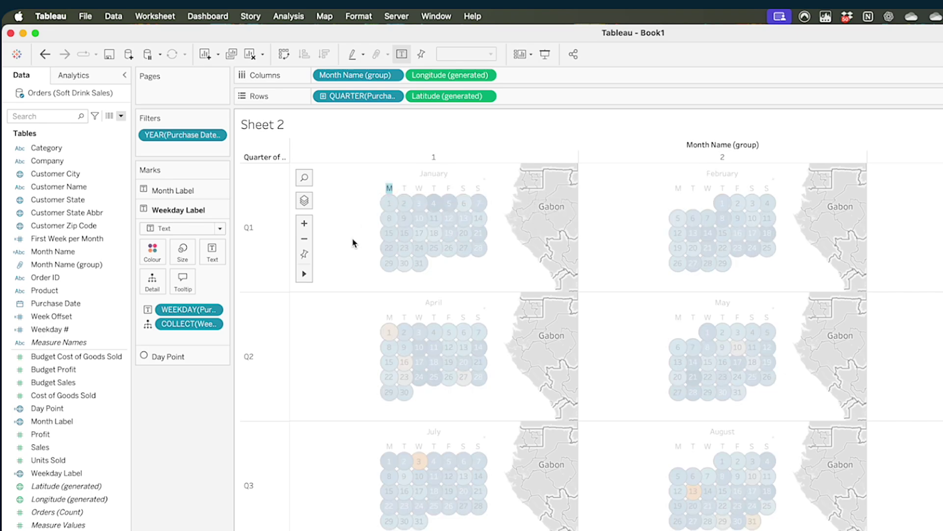
mouse_move(309, 274)
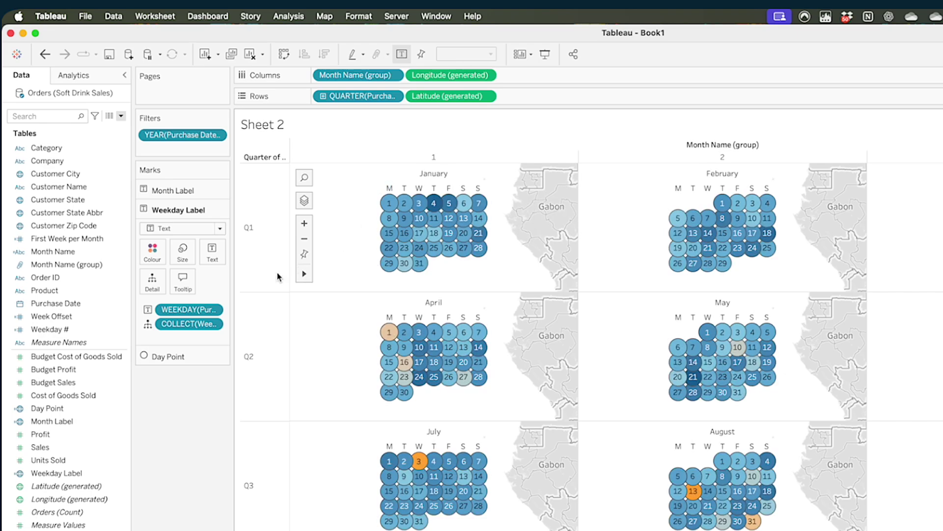
left_click(219, 211)
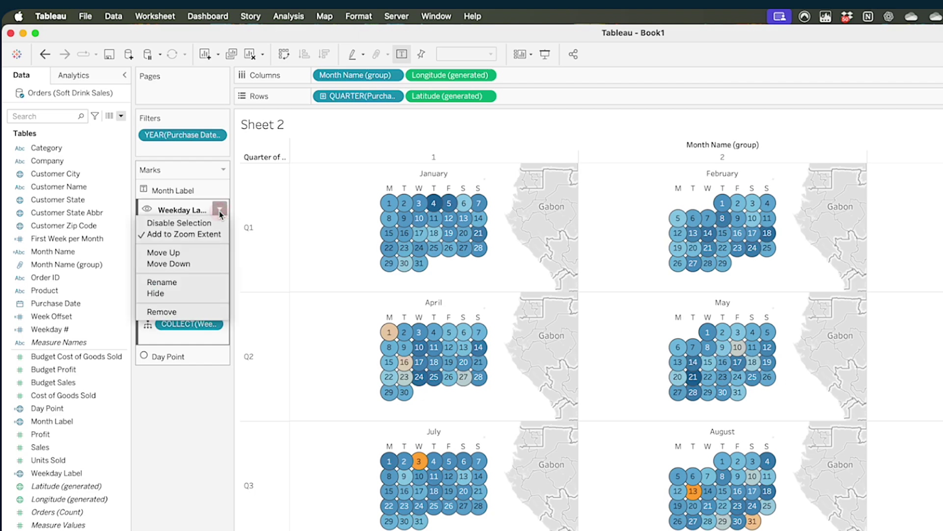
left_click(205, 222)
Add Purchase Date (Discrete) as detail on the Day Point layer.
left_click(163, 356)
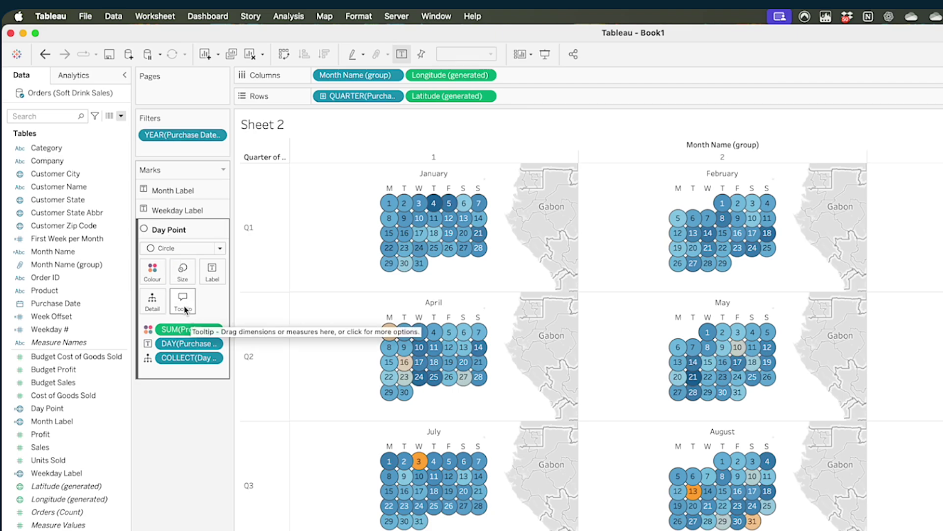
right_click(64, 214)
left_click_drag(60, 303, 153, 304)
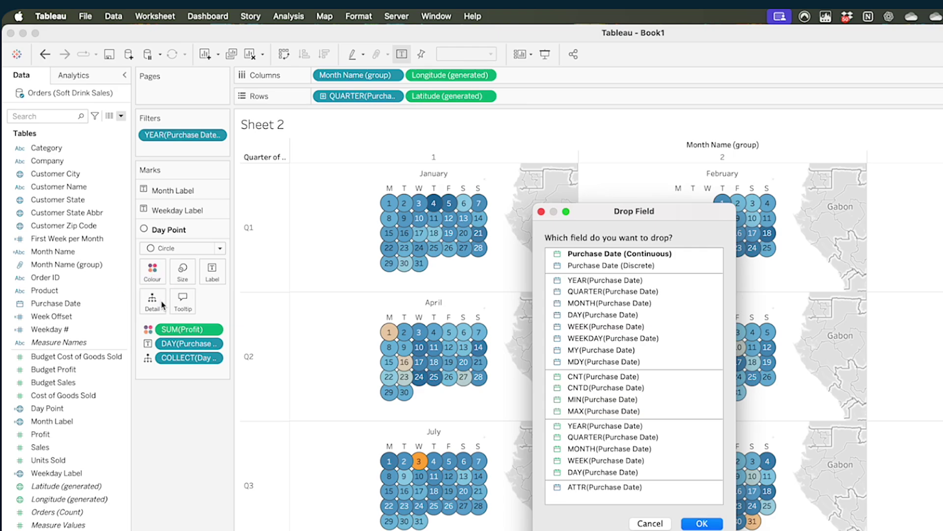
left_click(591, 267)
left_click(703, 524)
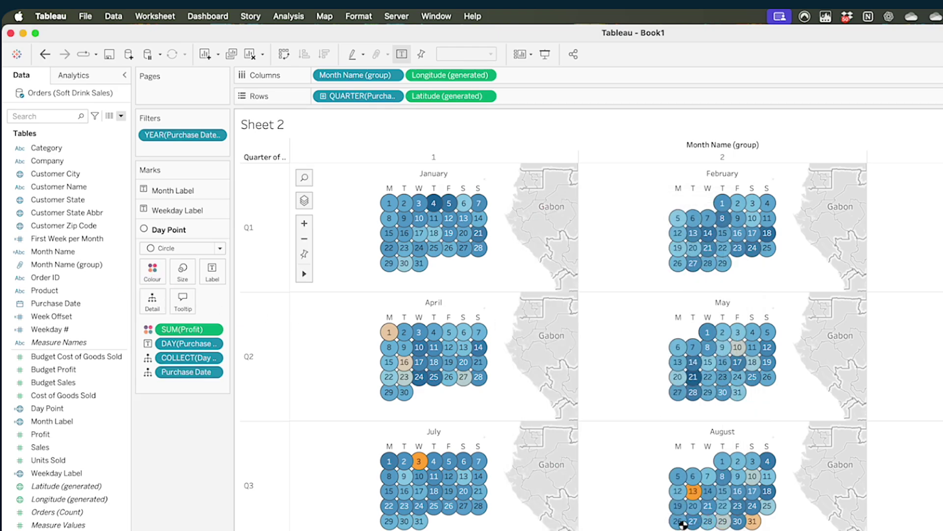
Edit the Day Point layer's tooltip and delete its Day of Purchase Date and Month Name (group) lines.
left_click(195, 305)
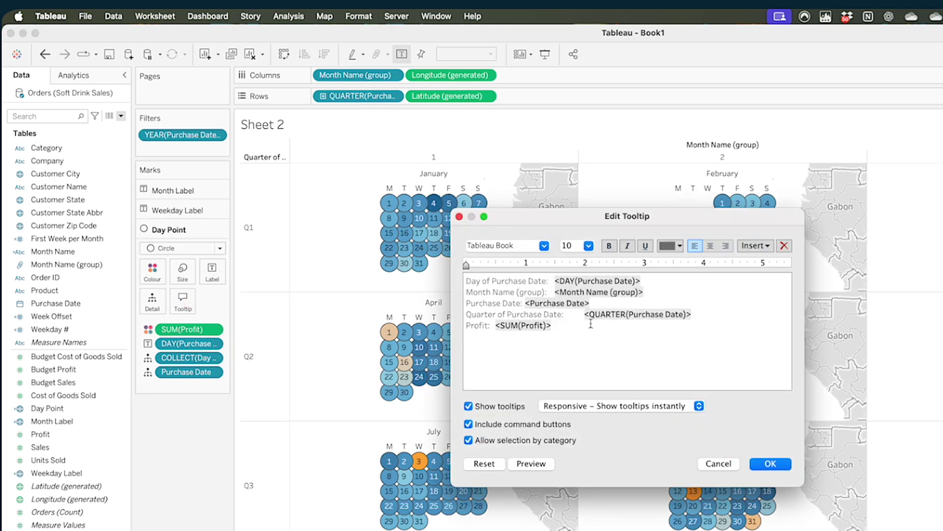
key("shift+Down")
key("shift+Down")
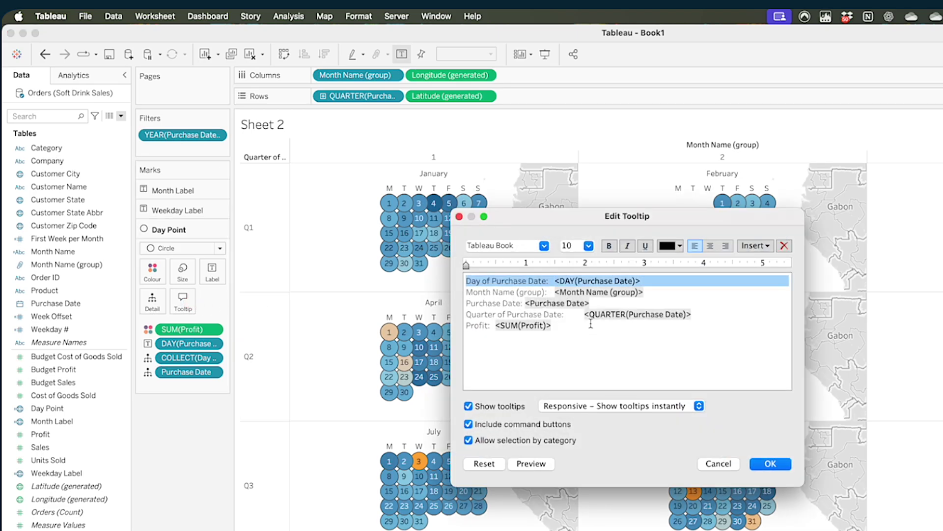
key("BackSpace")
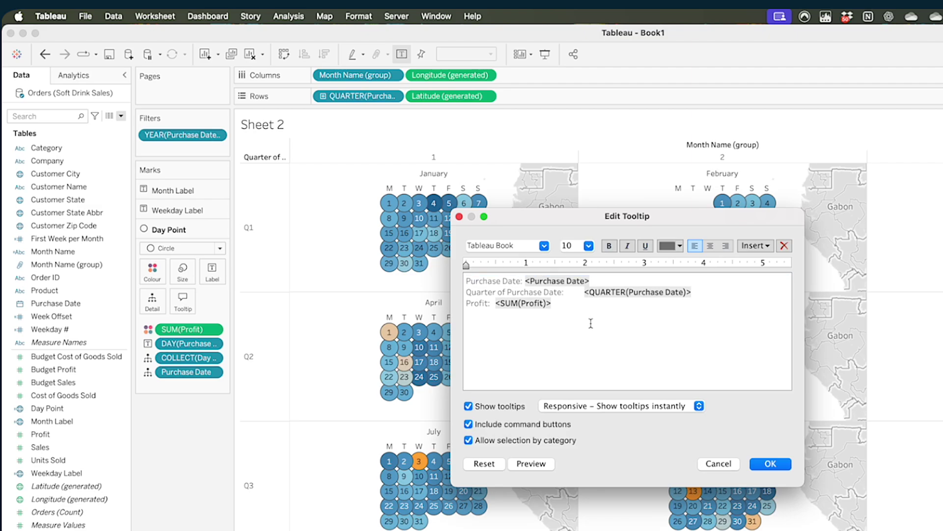
Remove the Purchase Date caption and the Quarter of Purchase Date line from the Day Point tooltip, and apply it.
left_click(527, 281, "shift")
key("BackSpace")
key("Down")
key("shift+Down")
key("BackSpace")
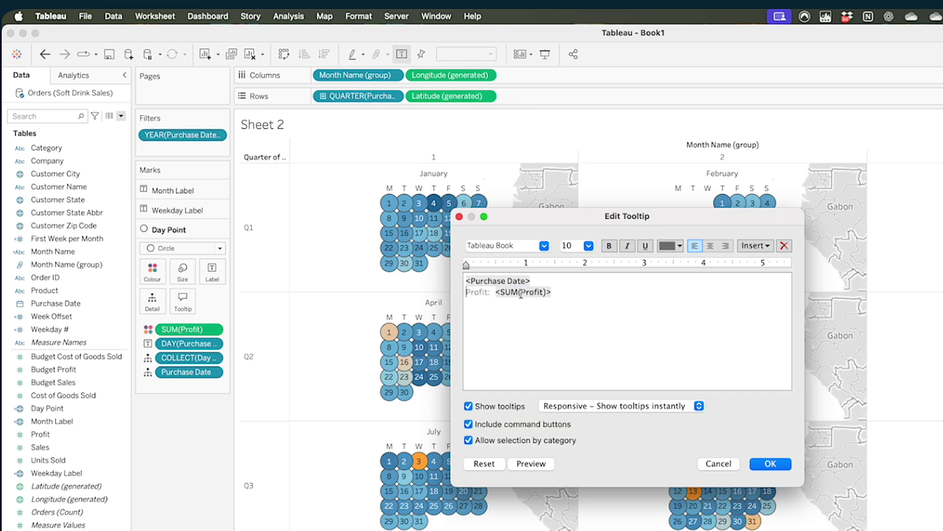
left_click(769, 463)
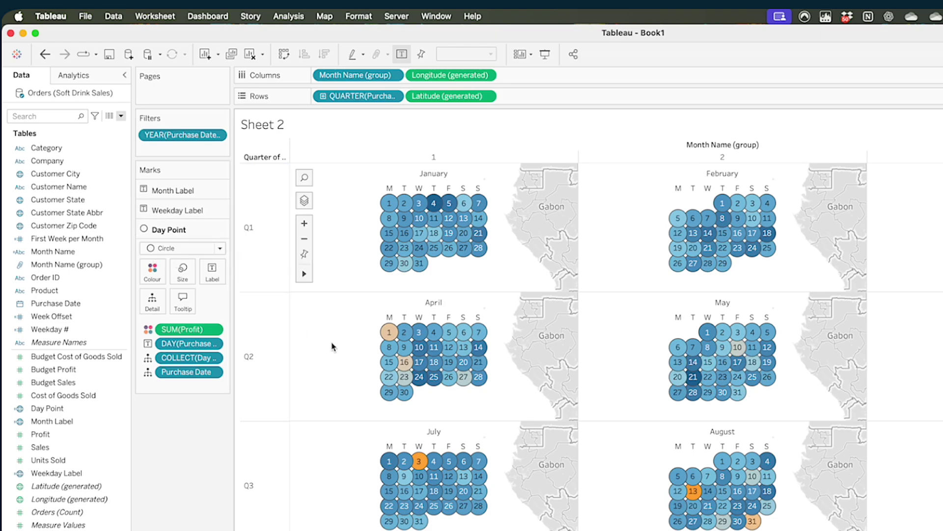
Check the 1 April mark's tooltip and try disabling selection on the Day Point layer, switching it back on.
left_click(390, 333)
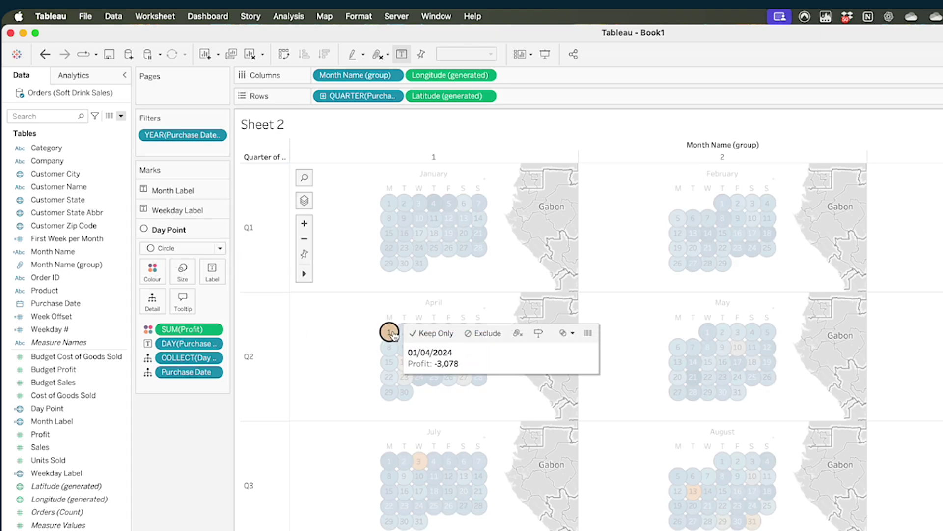
left_click(390, 332)
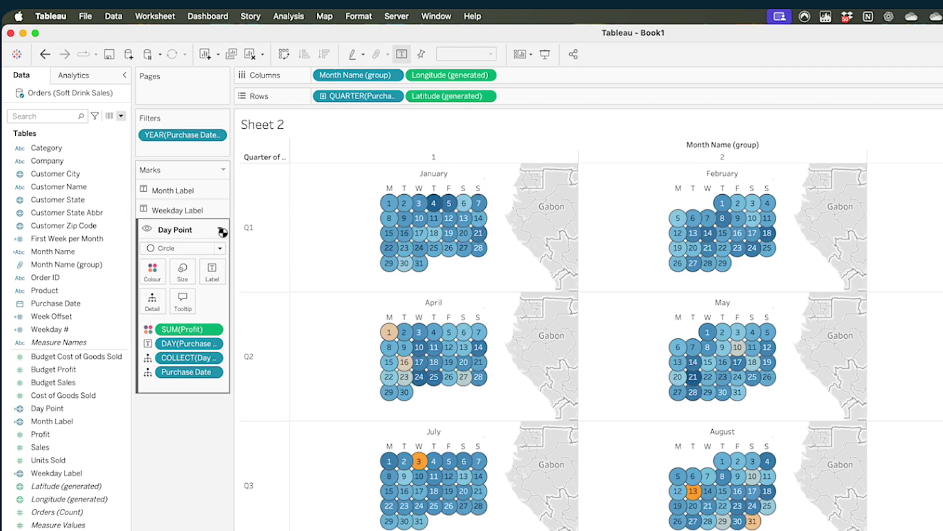
left_click(221, 231)
left_click(198, 244)
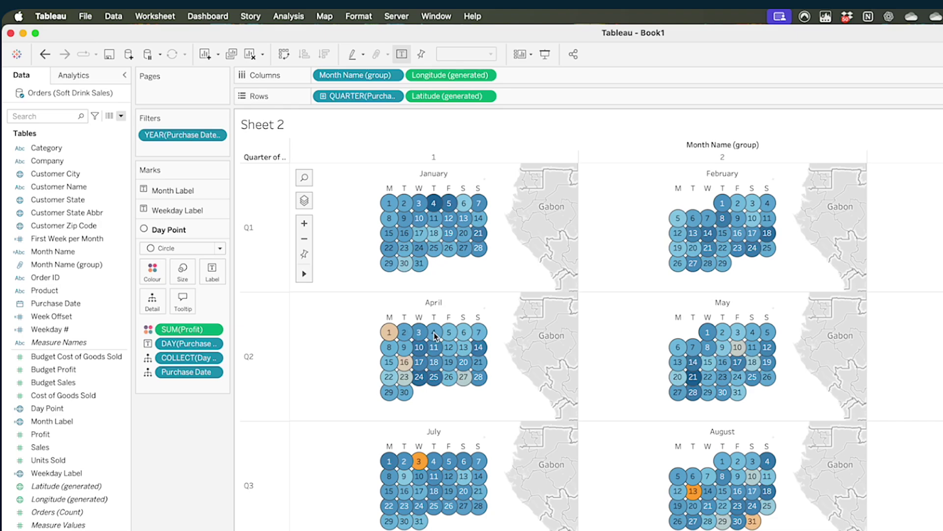
left_click(219, 228)
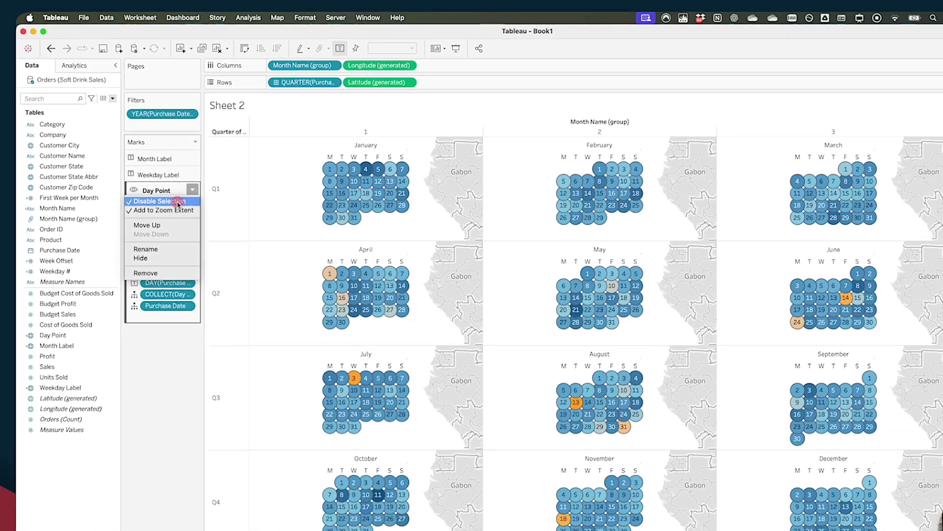
left_click(201, 243)
Hide the headers of the quarter field on Rows and Month Name (group) on Columns.
right_click(340, 96)
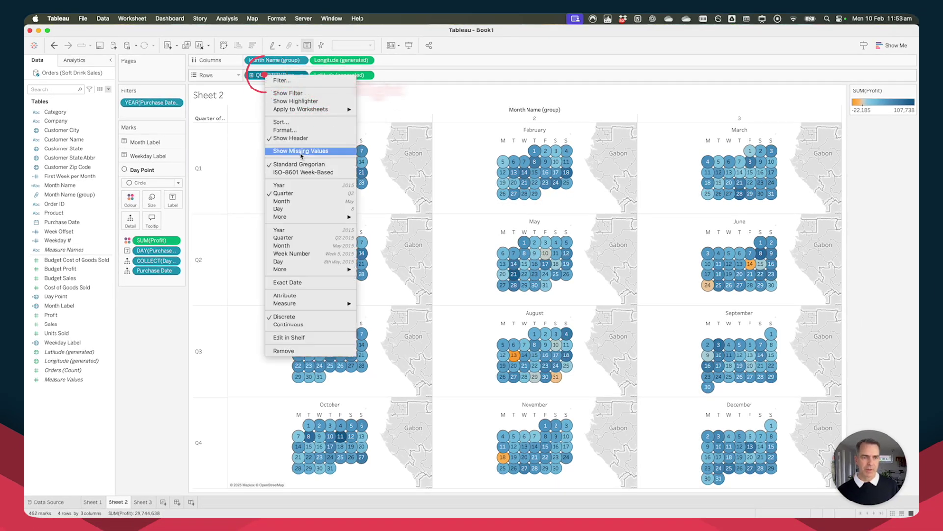
left_click(295, 138)
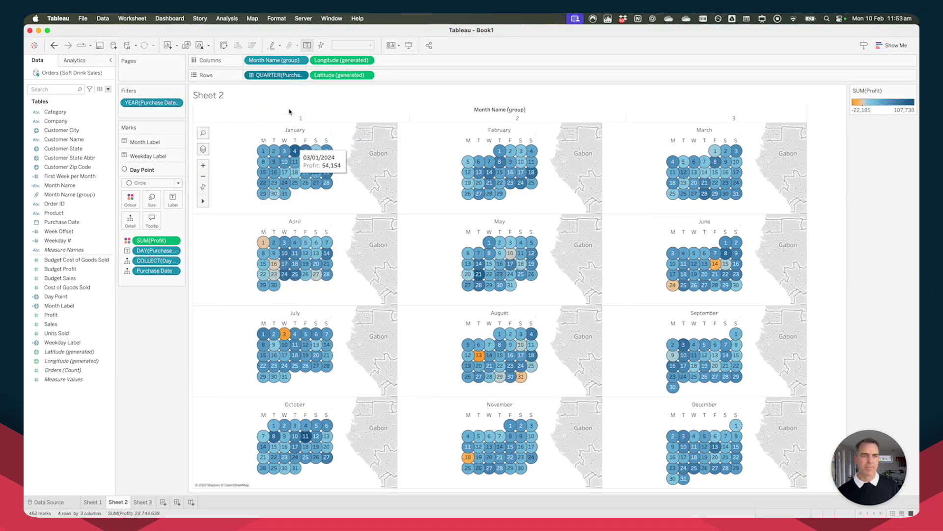
right_click(270, 61)
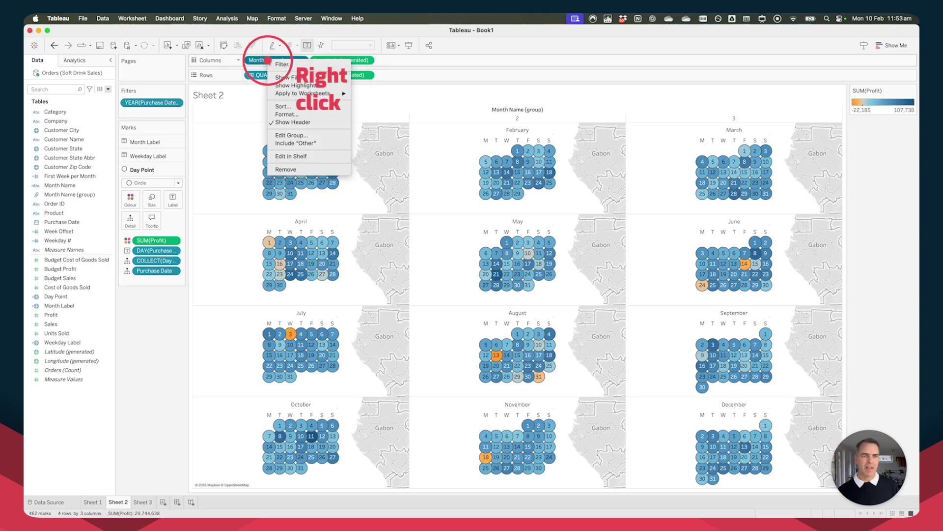
left_click(286, 121)
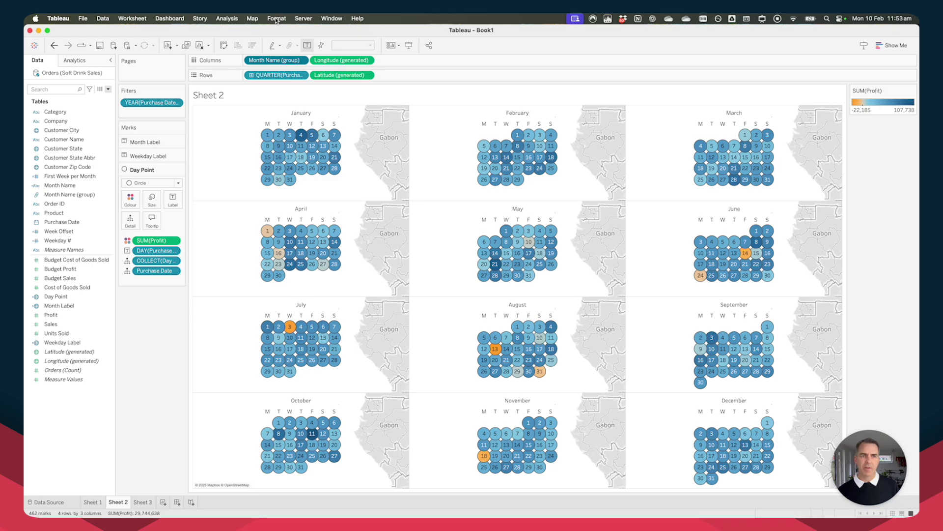
Format the sheet borders, setting the pane line of both the row divider and the column divider to None.
left_click(277, 20)
left_click(282, 99)
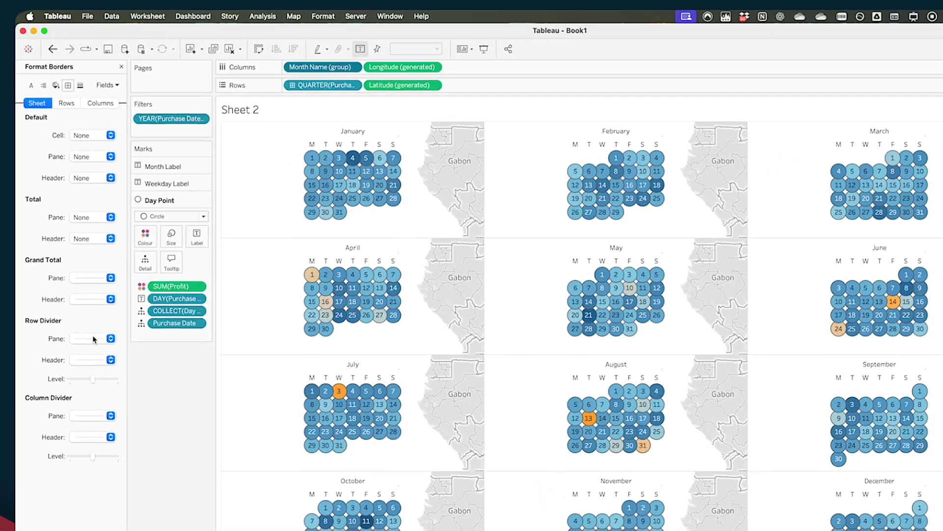
left_click(93, 338)
left_click(90, 344)
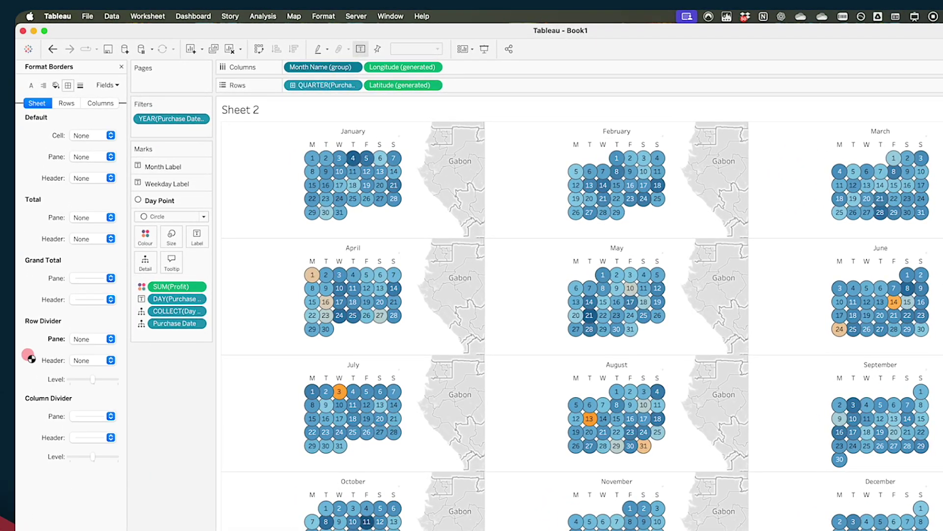
left_click(93, 415)
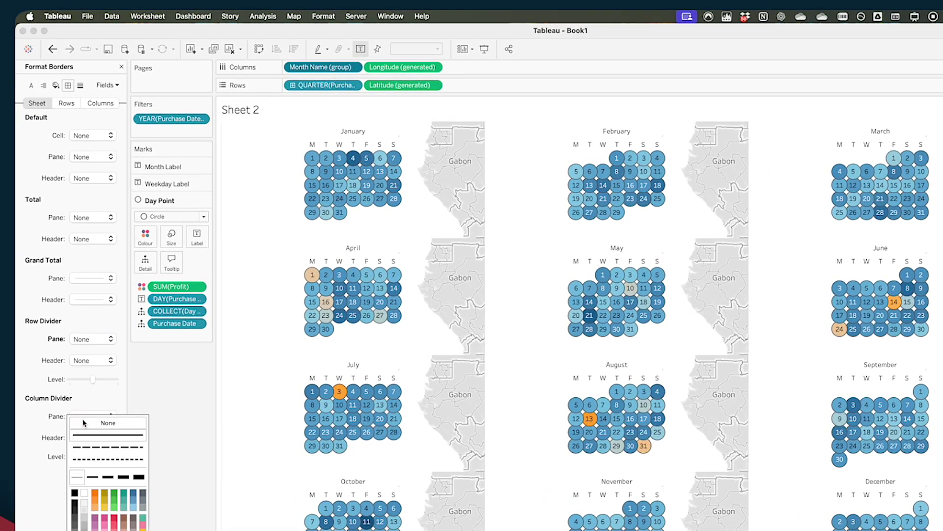
left_click(152, 405)
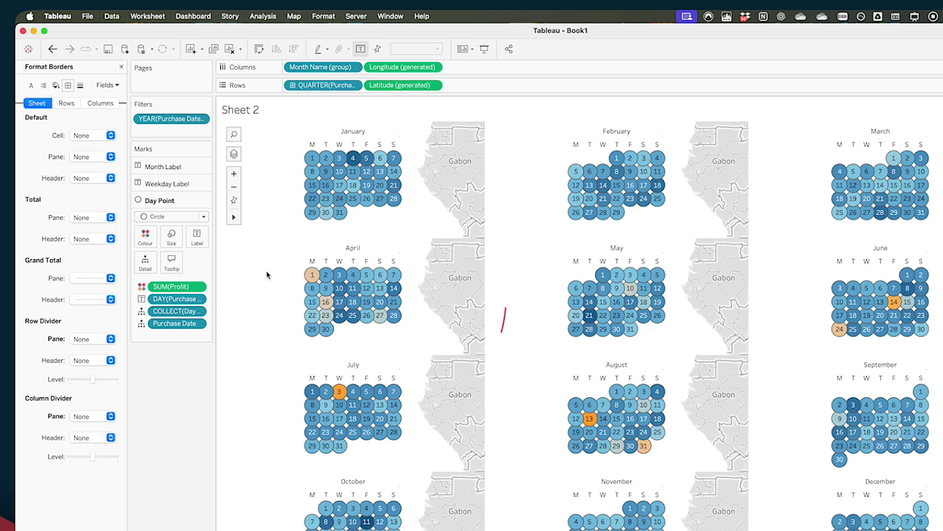
Try setting the background map to None and close the border formatting.
left_click(294, 17)
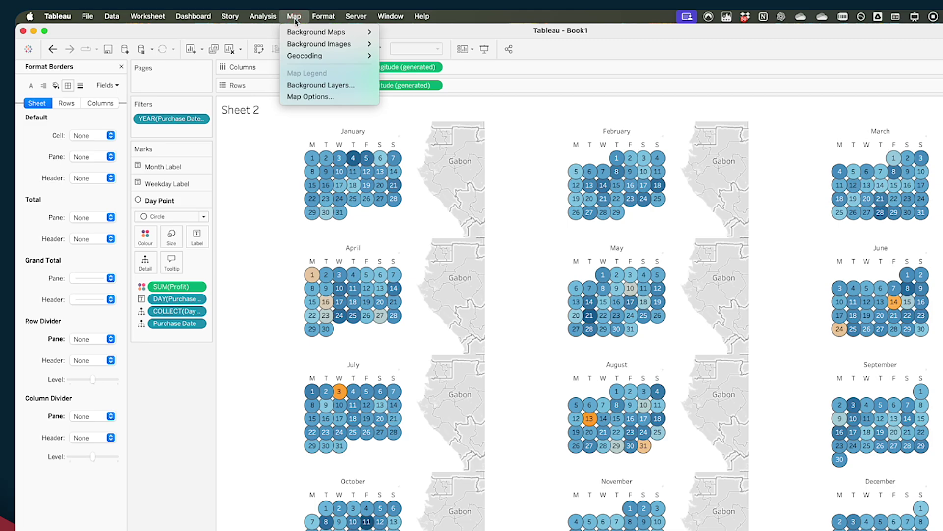
mouse_move(295, 33)
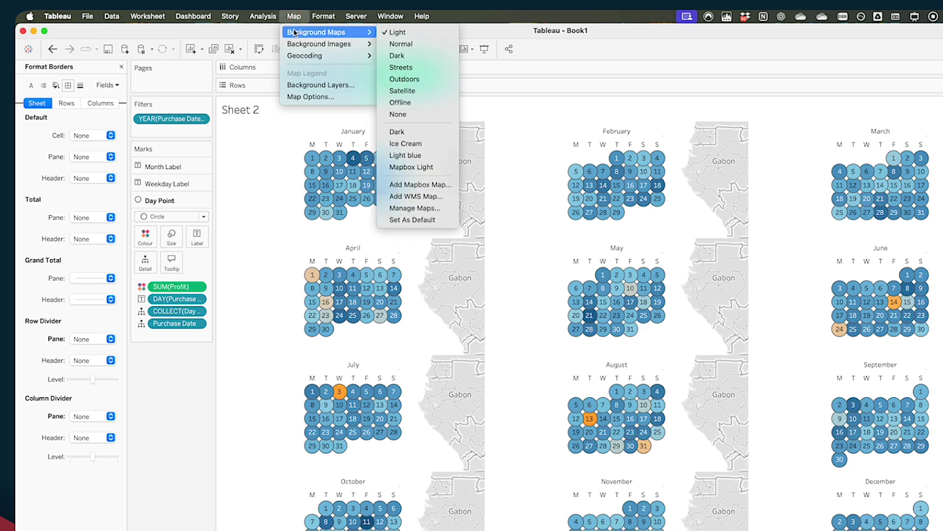
left_click(402, 117)
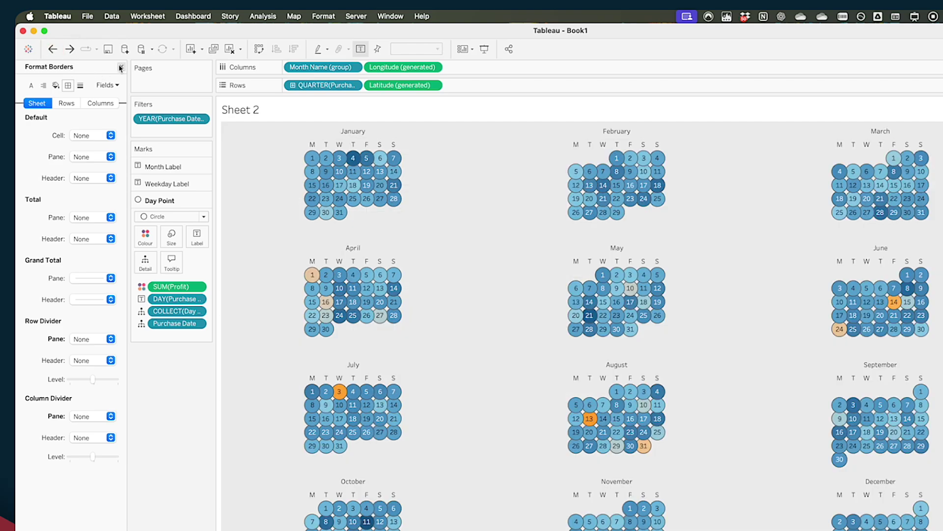
left_click(123, 67)
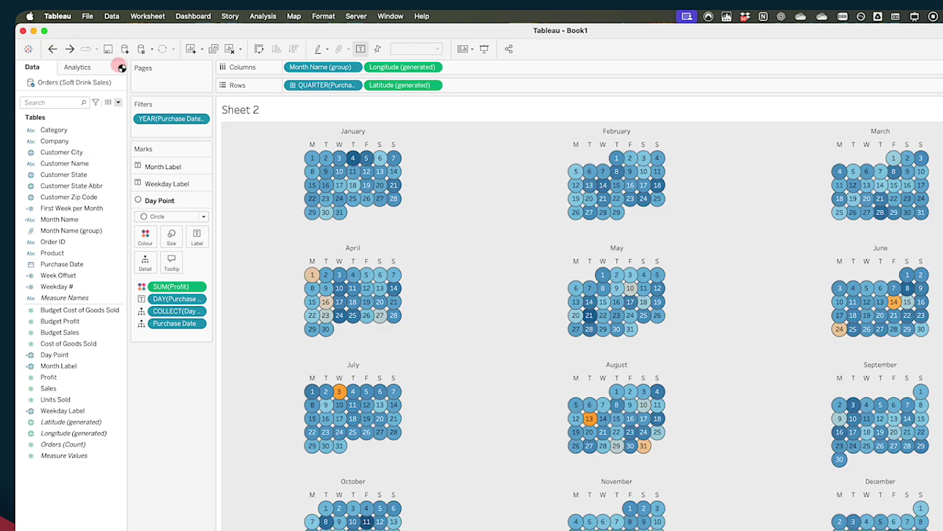
Set the background map's washout to 100% and shrink the Day Point circles slightly so they no longer touch.
right_click(430, 216)
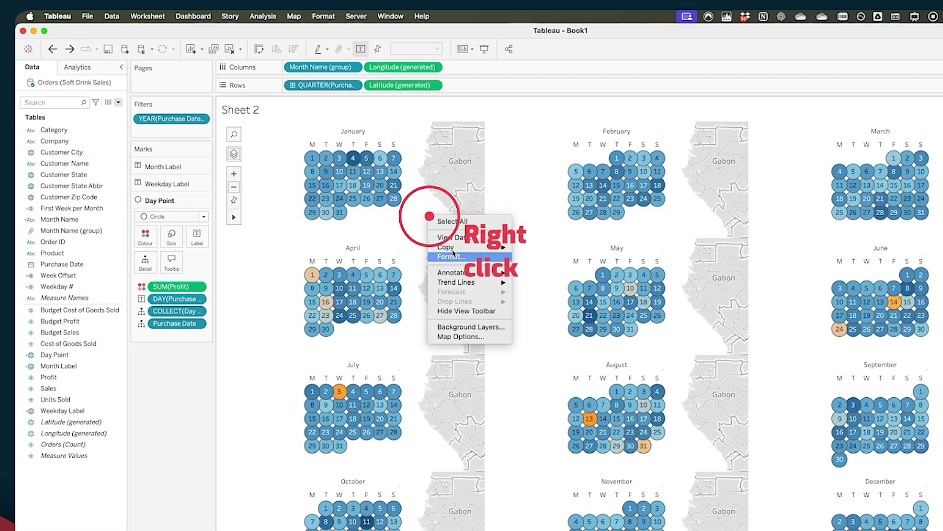
left_click(457, 326)
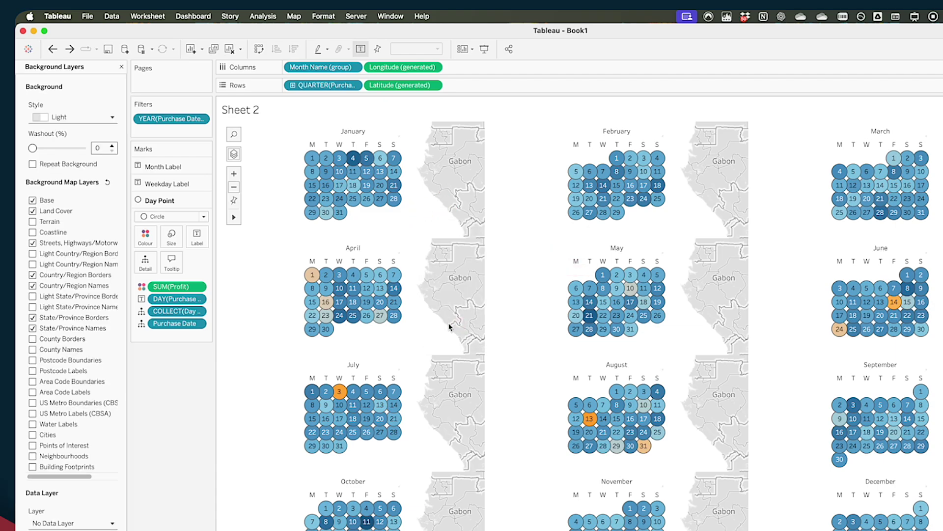
left_click_drag(33, 150, 85, 147)
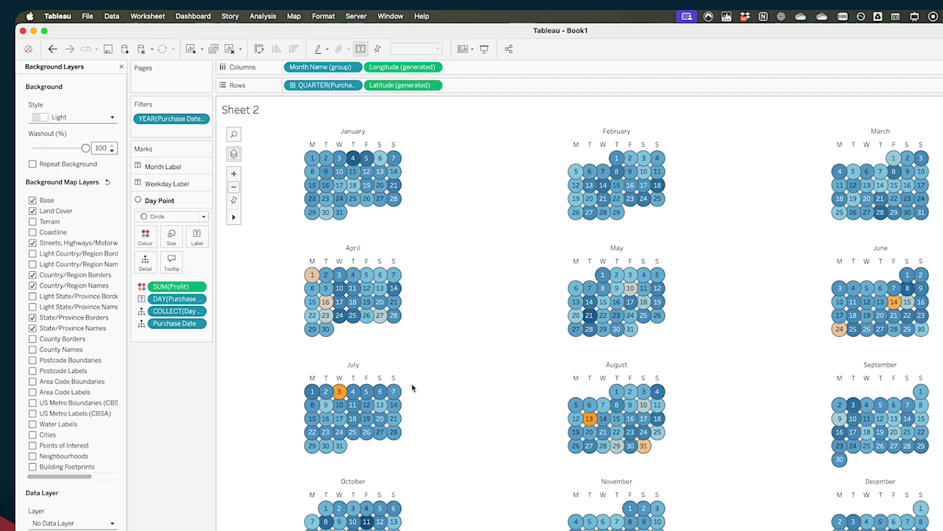
left_click(174, 242)
left_click_drag(216, 255, 210, 253)
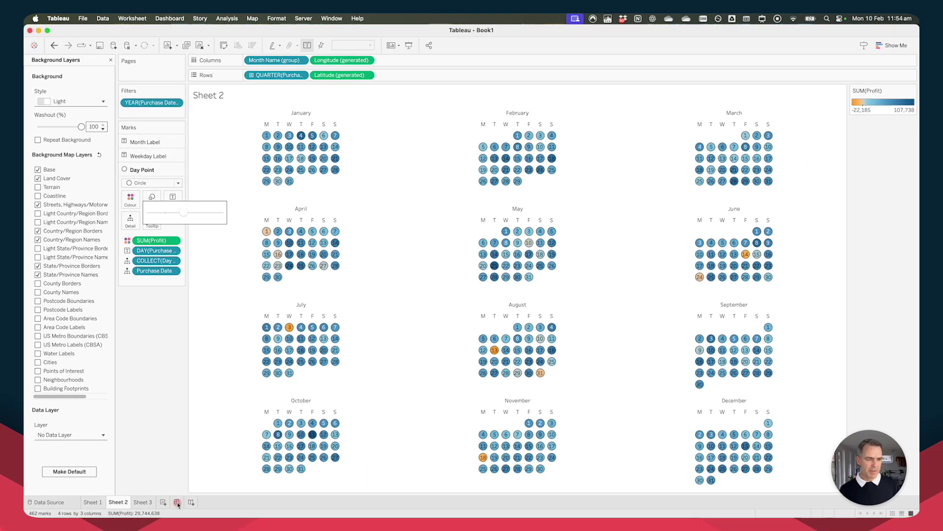
Create a new dashboard and add Sheet 2 to it.
left_click(178, 502)
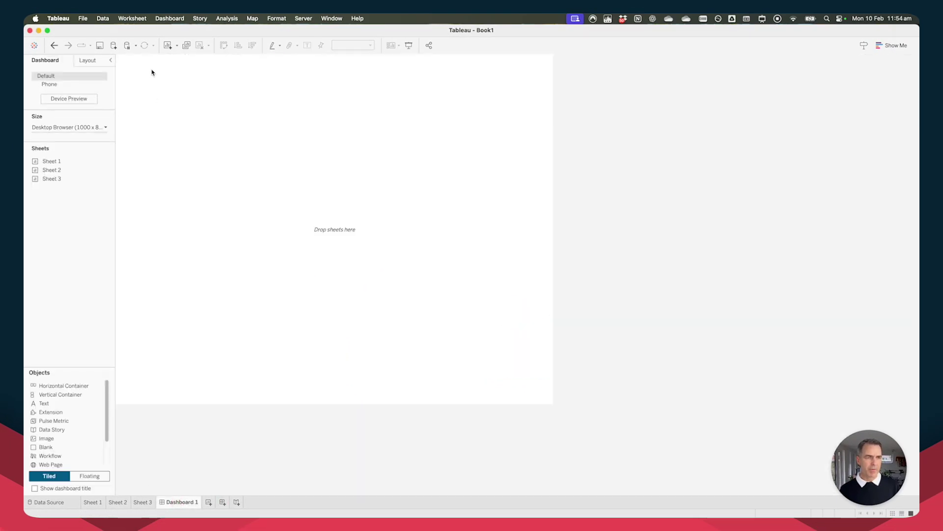
mouse_move(48, 171)
left_click_drag(53, 172, 228, 147)
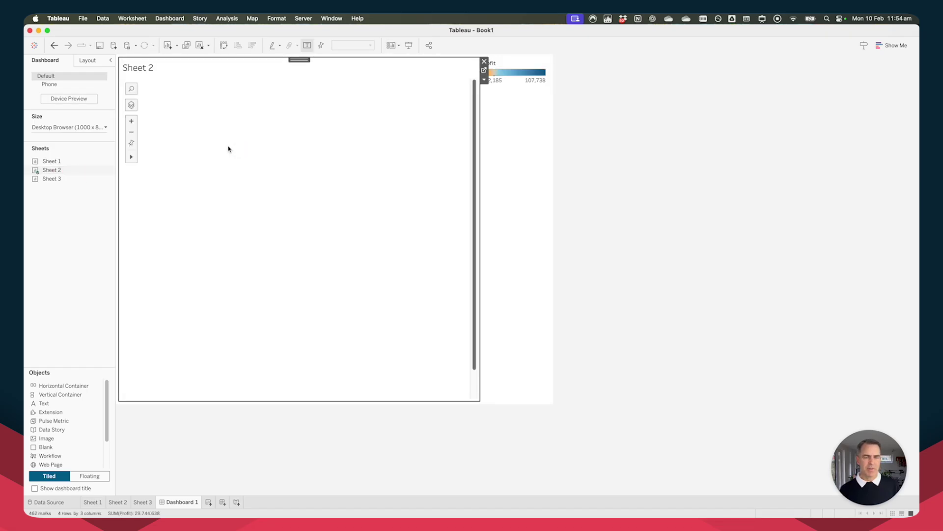
Delete the layout container holding the Profit colour legend from the dashboard.
left_click(538, 190)
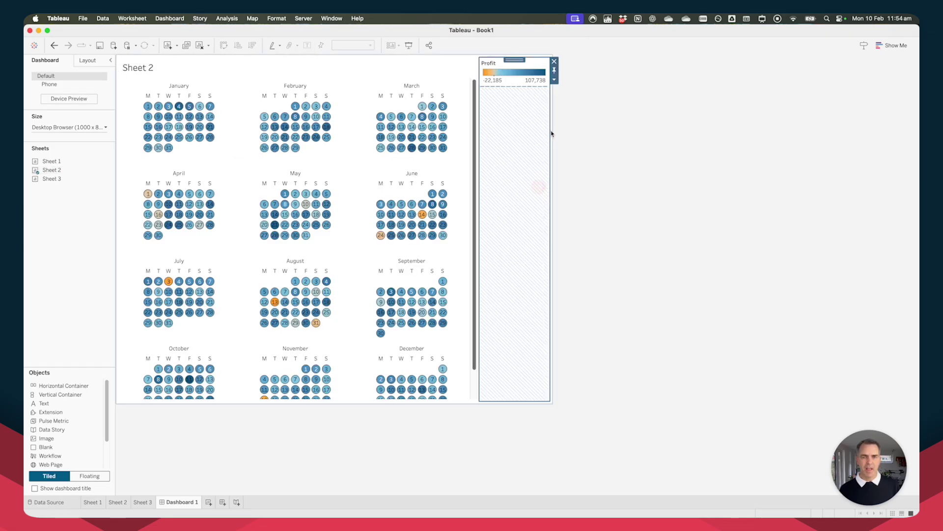
left_click(554, 63)
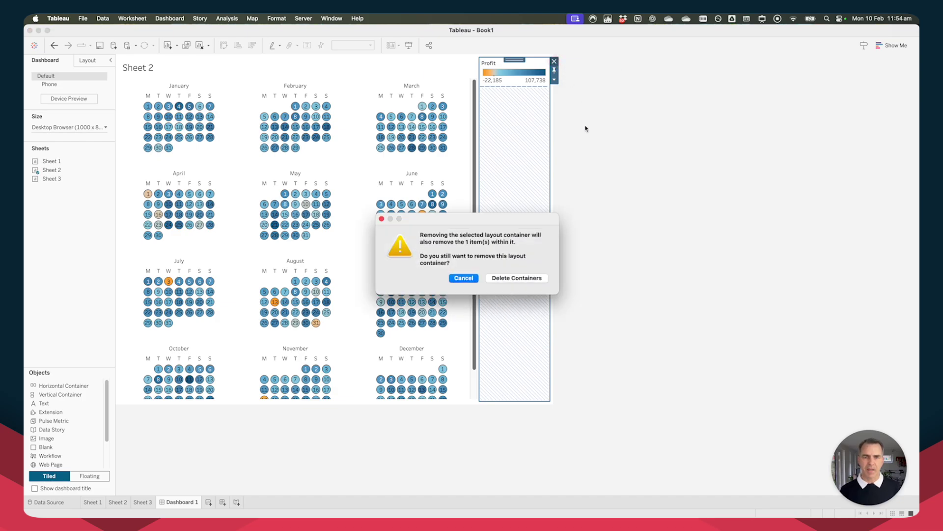
left_click(513, 275)
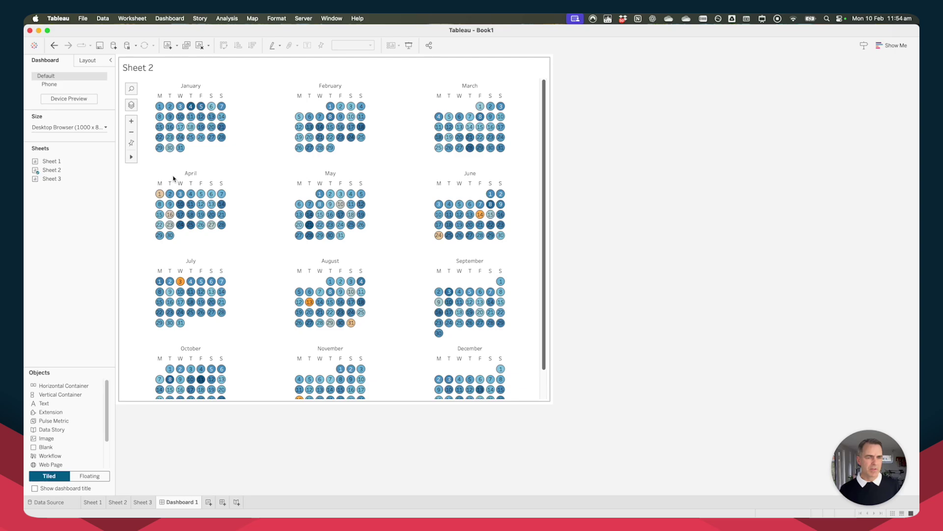
Set the dashboard's fixed size to 900 px wide and 900 px high.
left_click_drag(186, 169, 68, 92)
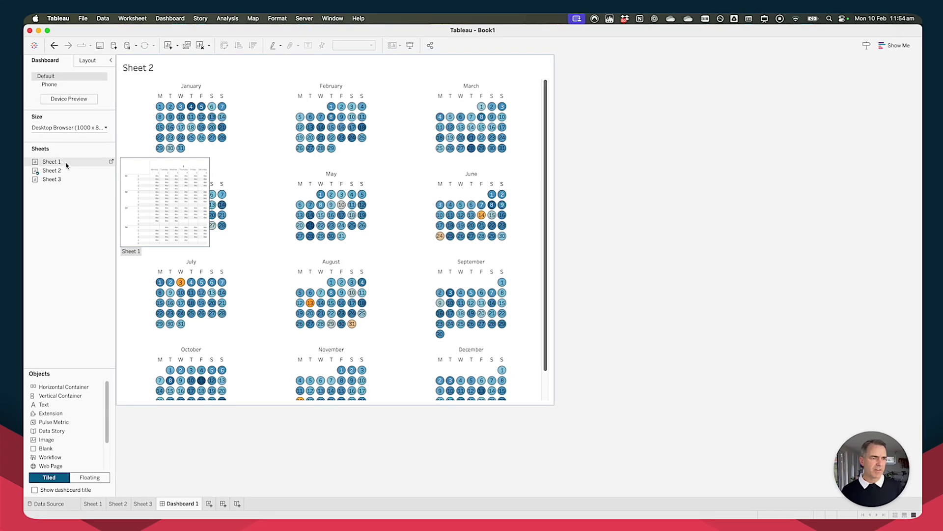
left_click(69, 127)
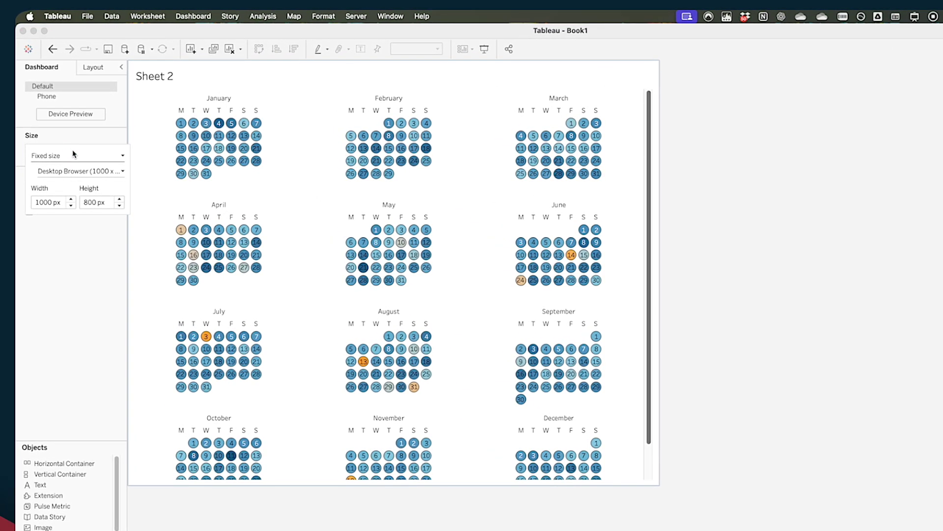
left_click(120, 199)
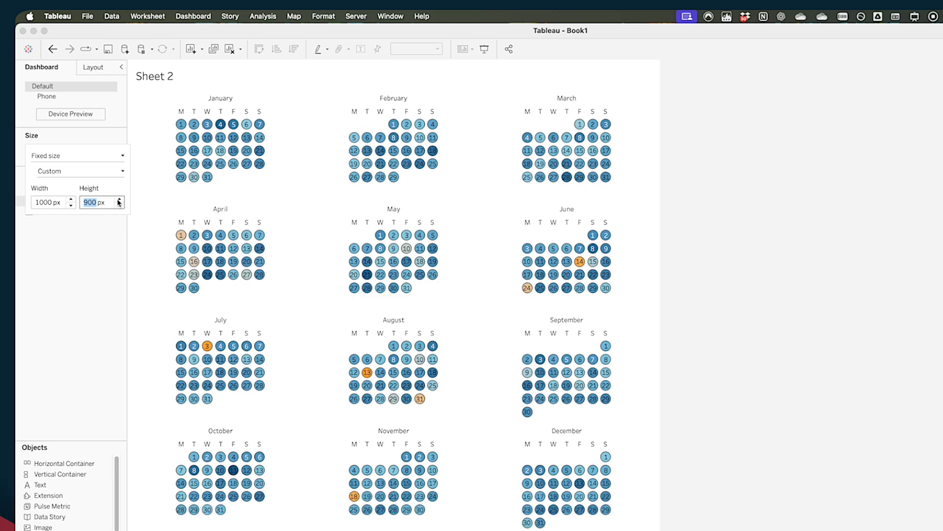
left_click(72, 206)
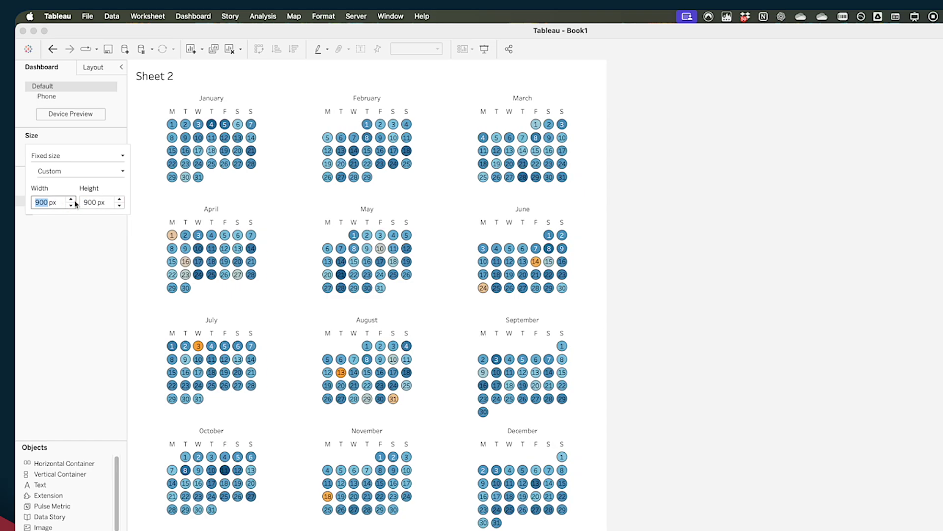
left_click(74, 273)
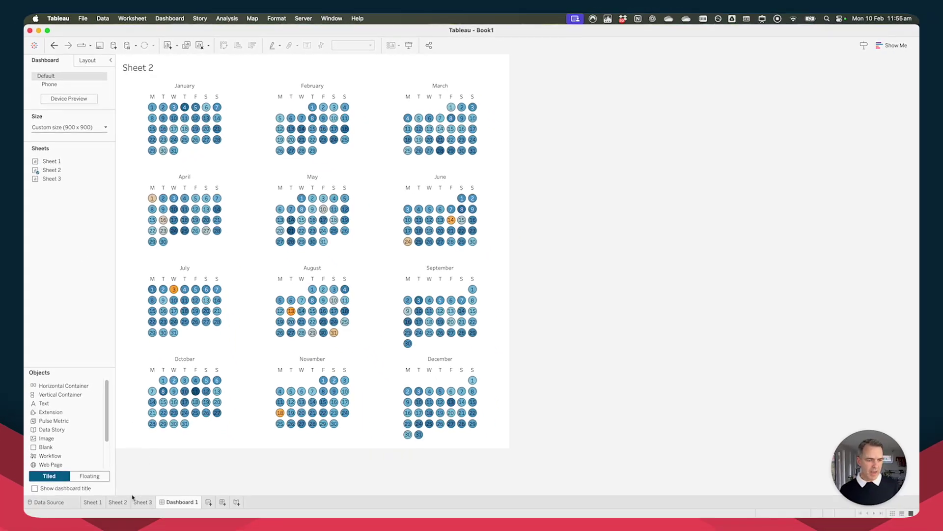
Fine-tune the Day Point circle size on Sheet 2 and return to Dashboard 1.
left_click(118, 502)
left_click(160, 205)
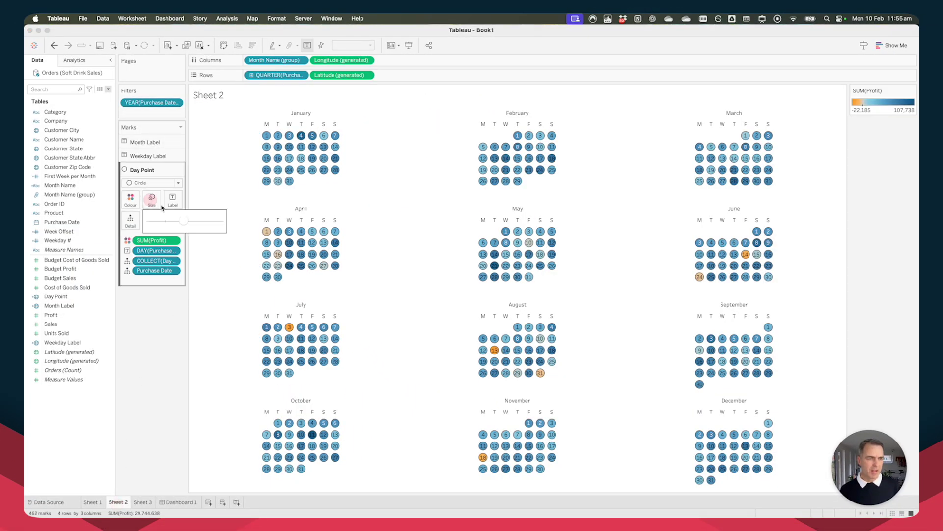
left_click_drag(188, 221, 186, 222)
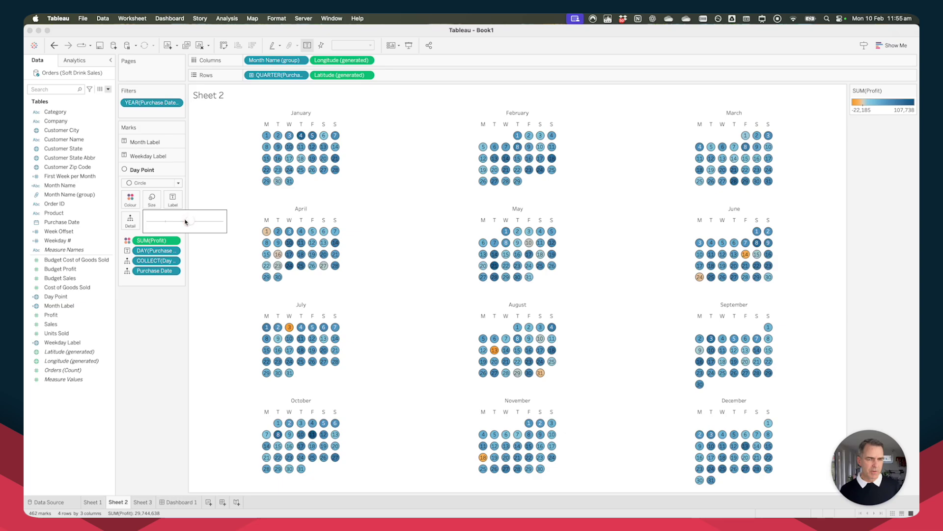
left_click(179, 501)
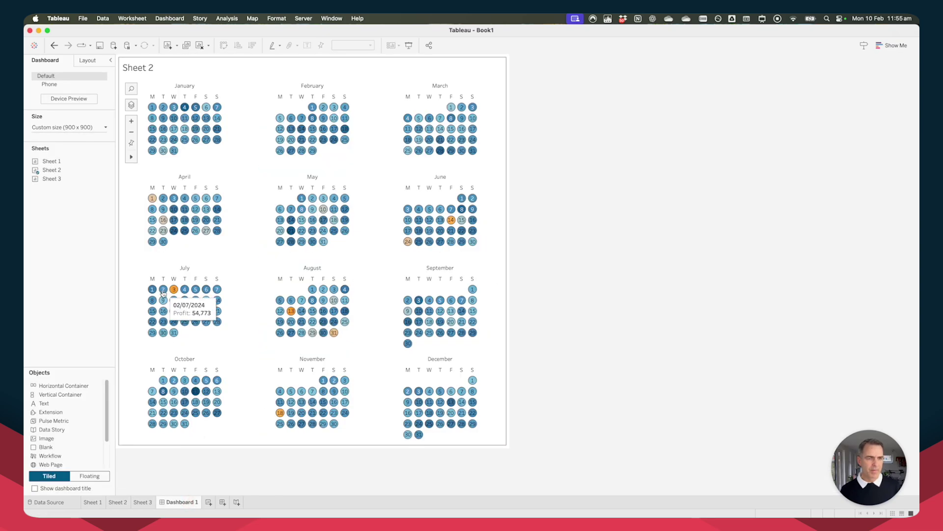